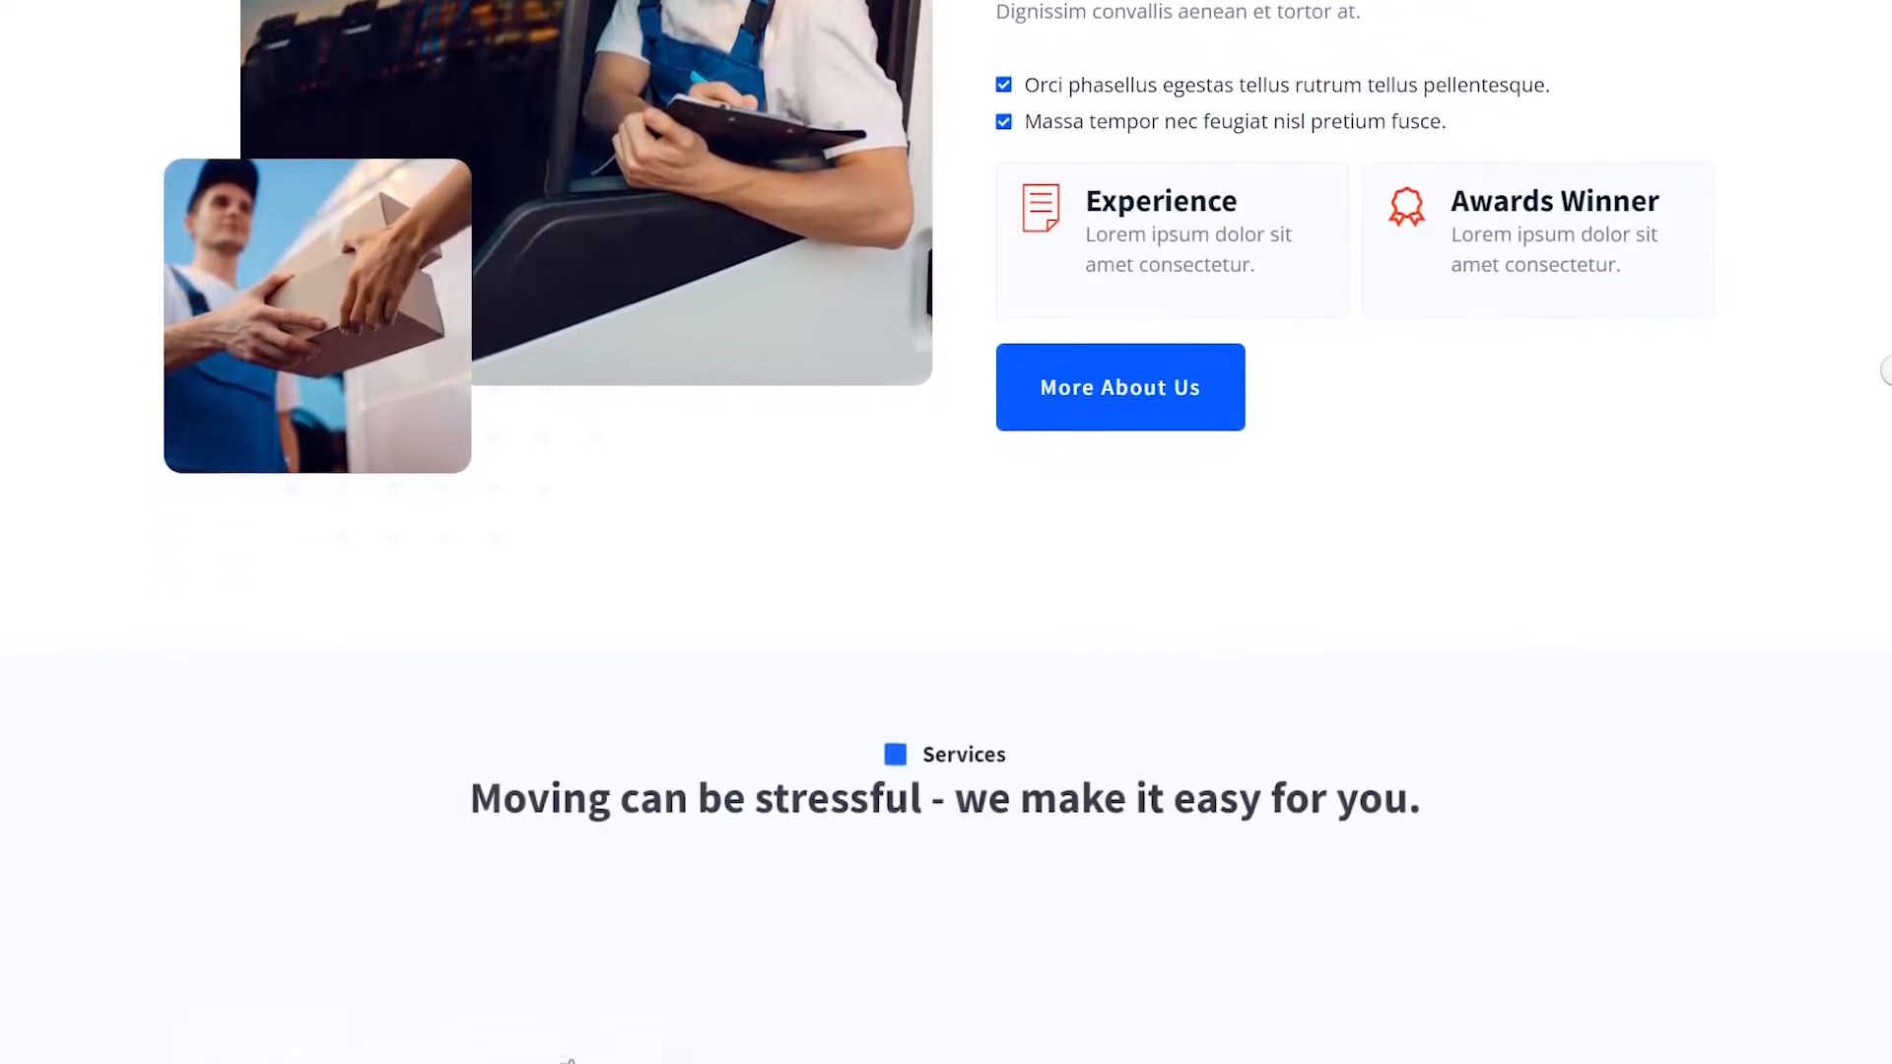
# Step: Look through the moving company demo page from the about section down to the latest news
pyautogui.scroll(-9, 1886, 371)
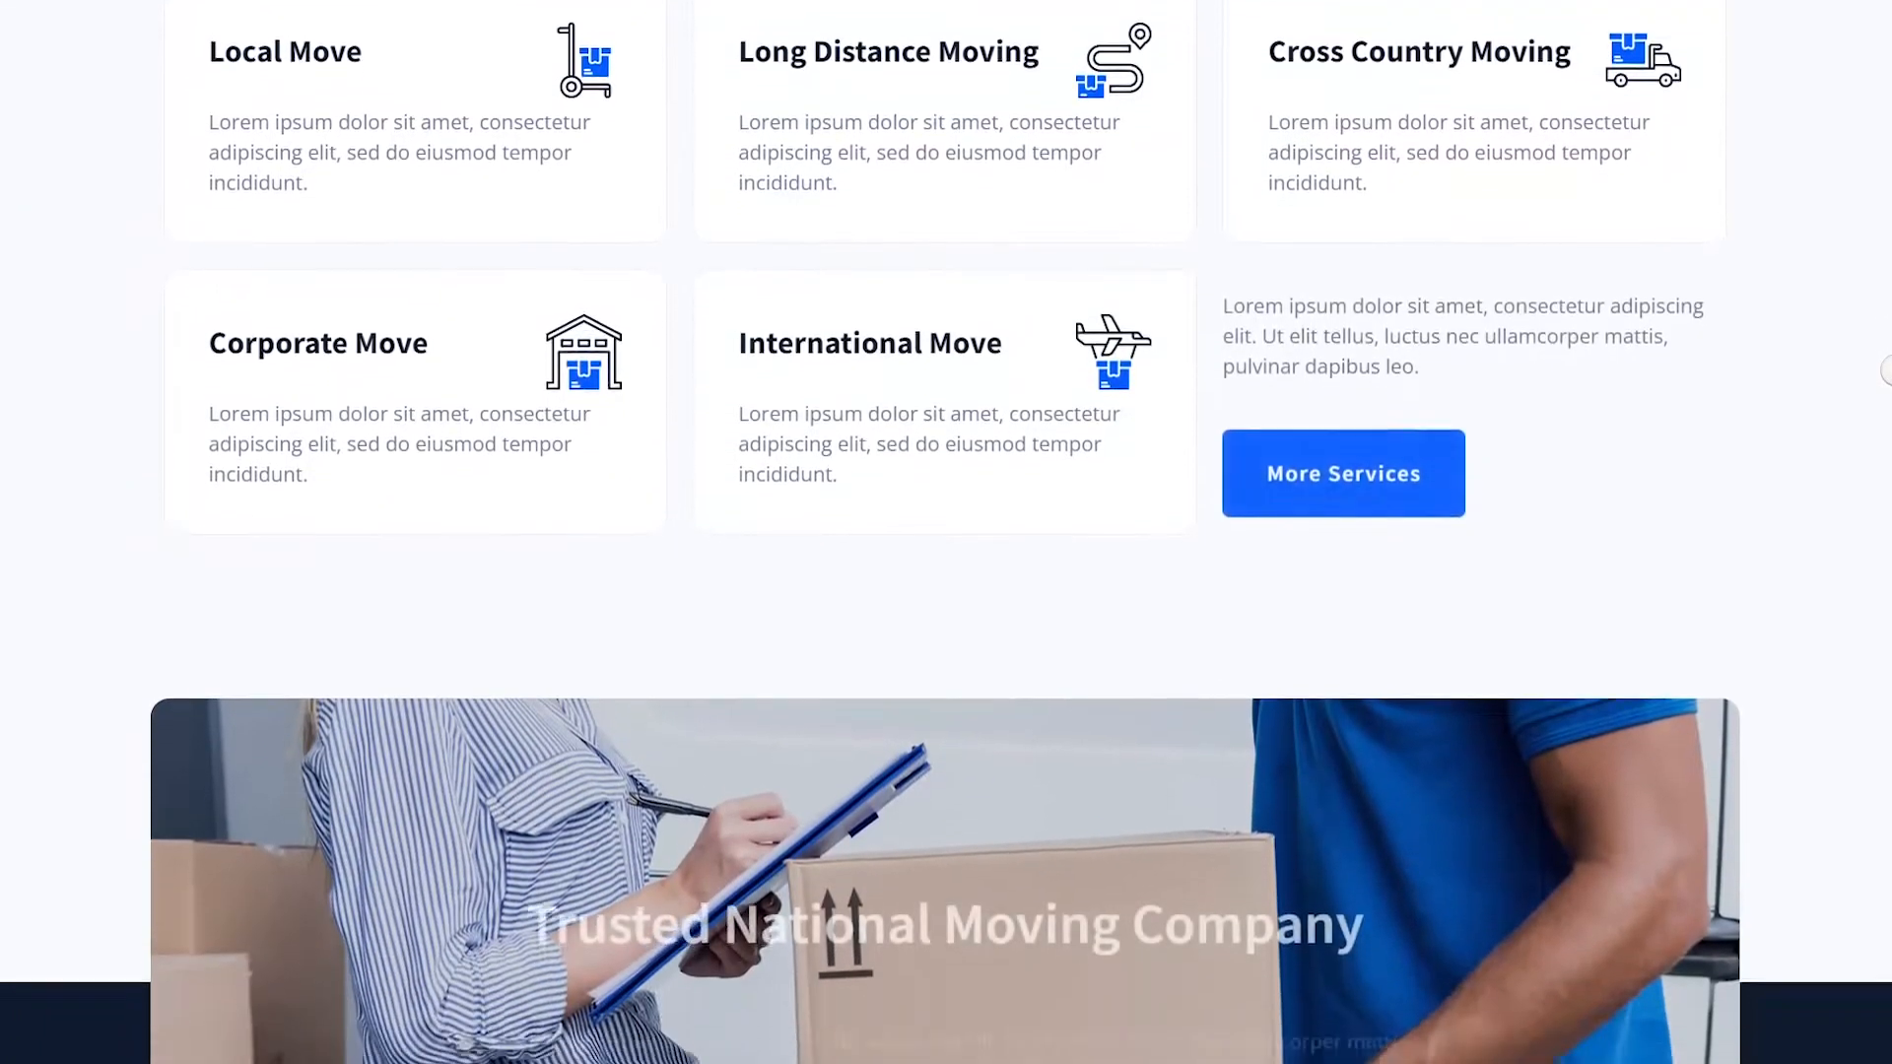
pyautogui.scroll(-9, 1886, 370)
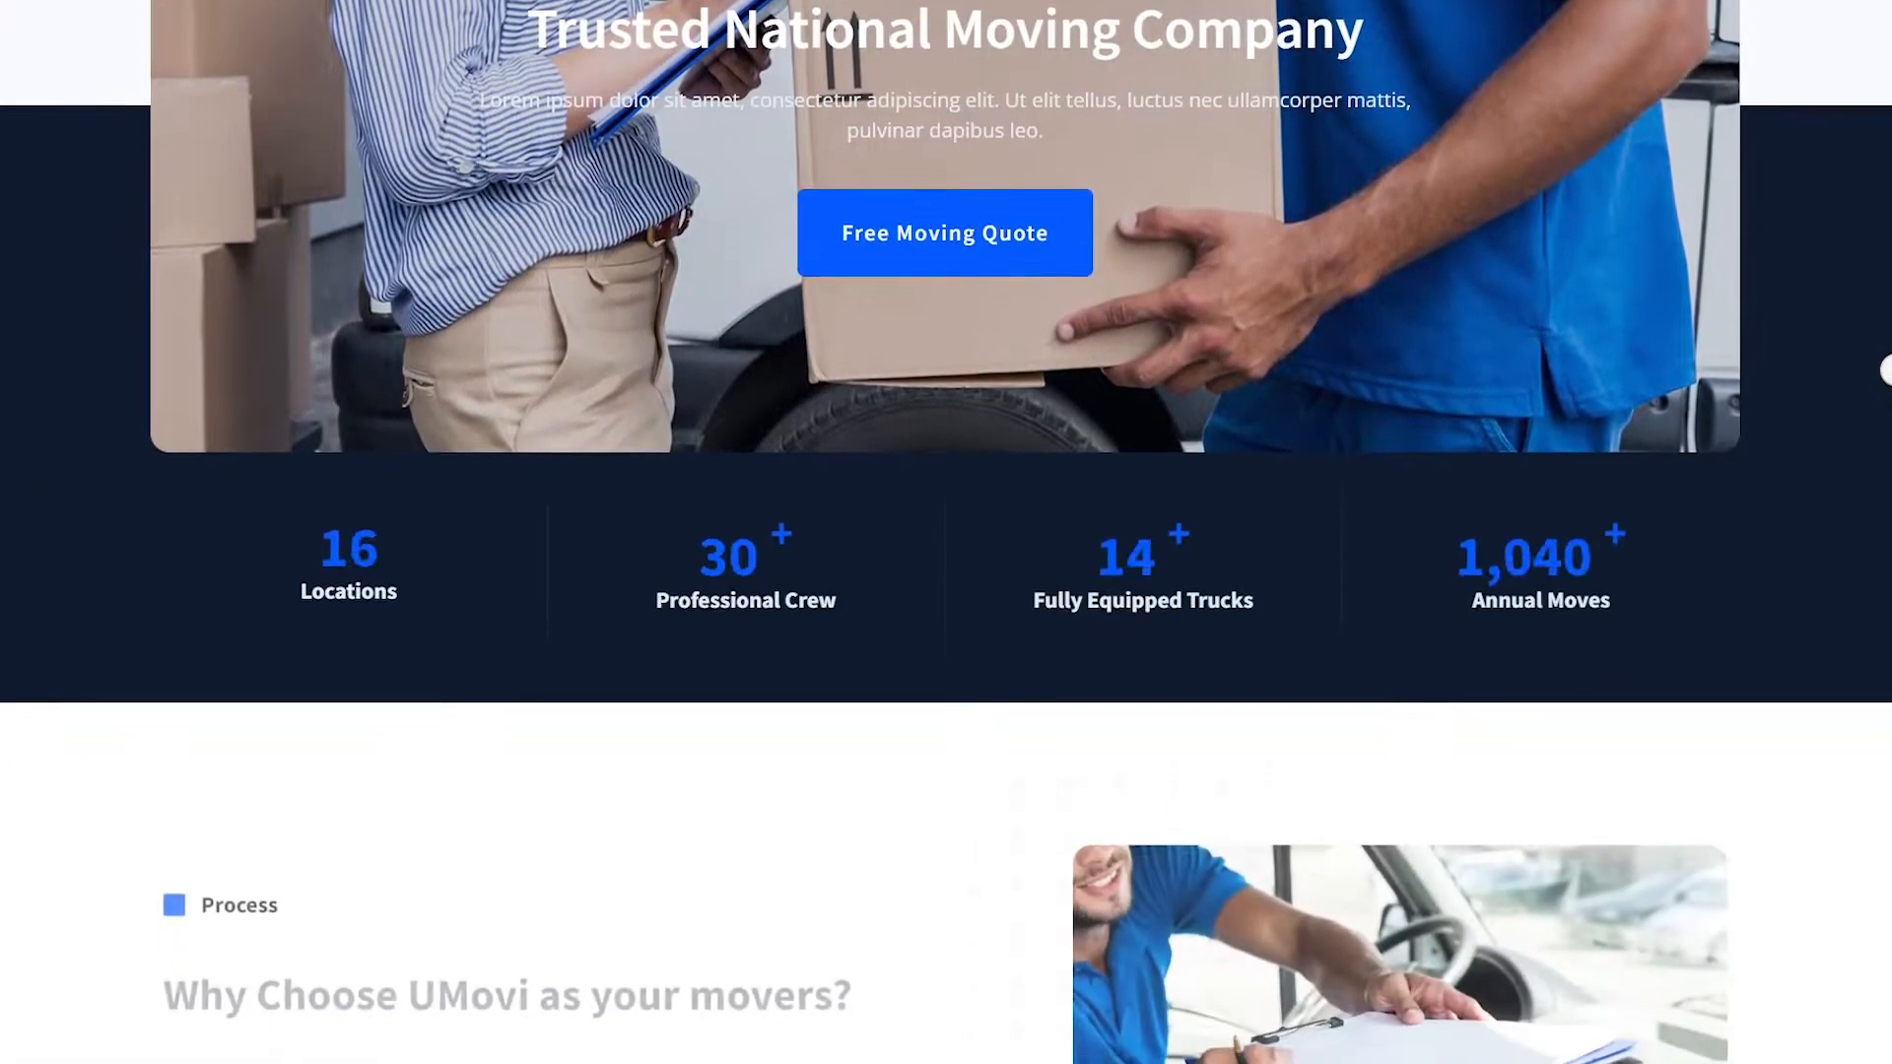
pyautogui.scroll(-10, 1886, 371)
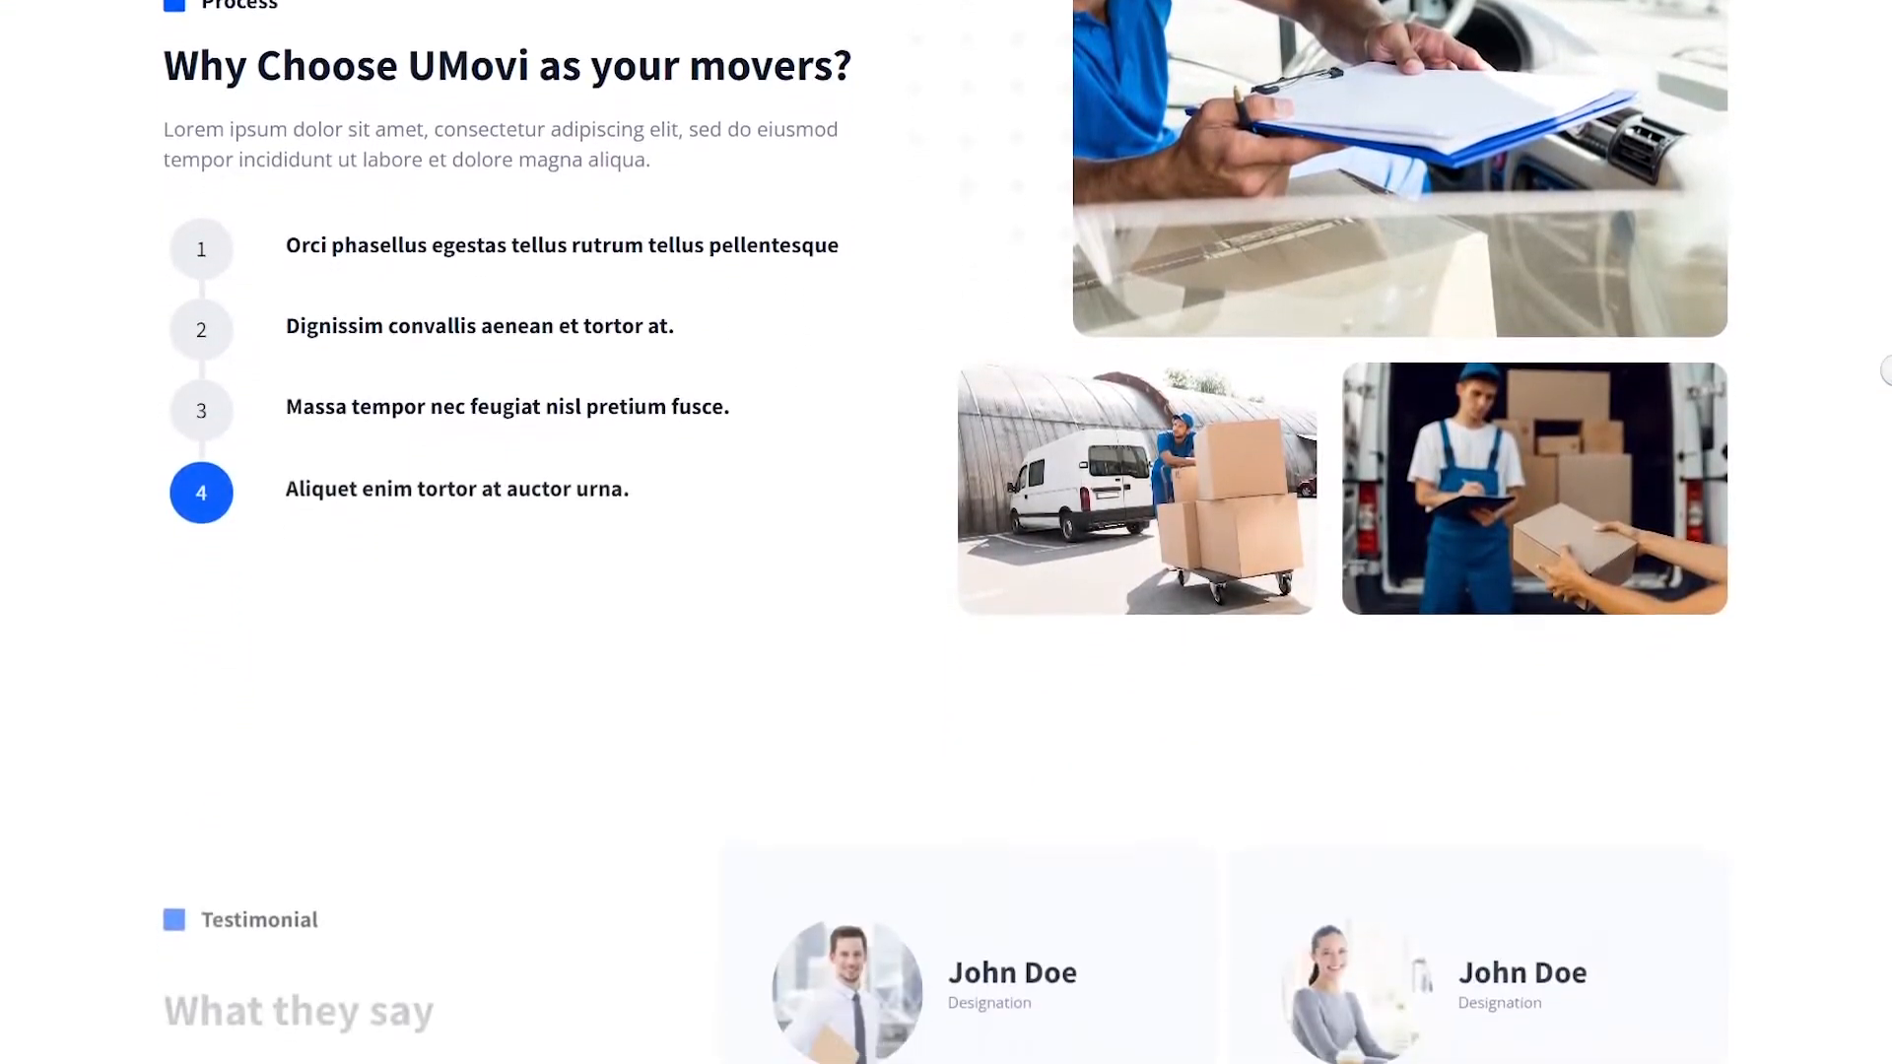
pyautogui.scroll(-9, 1886, 370)
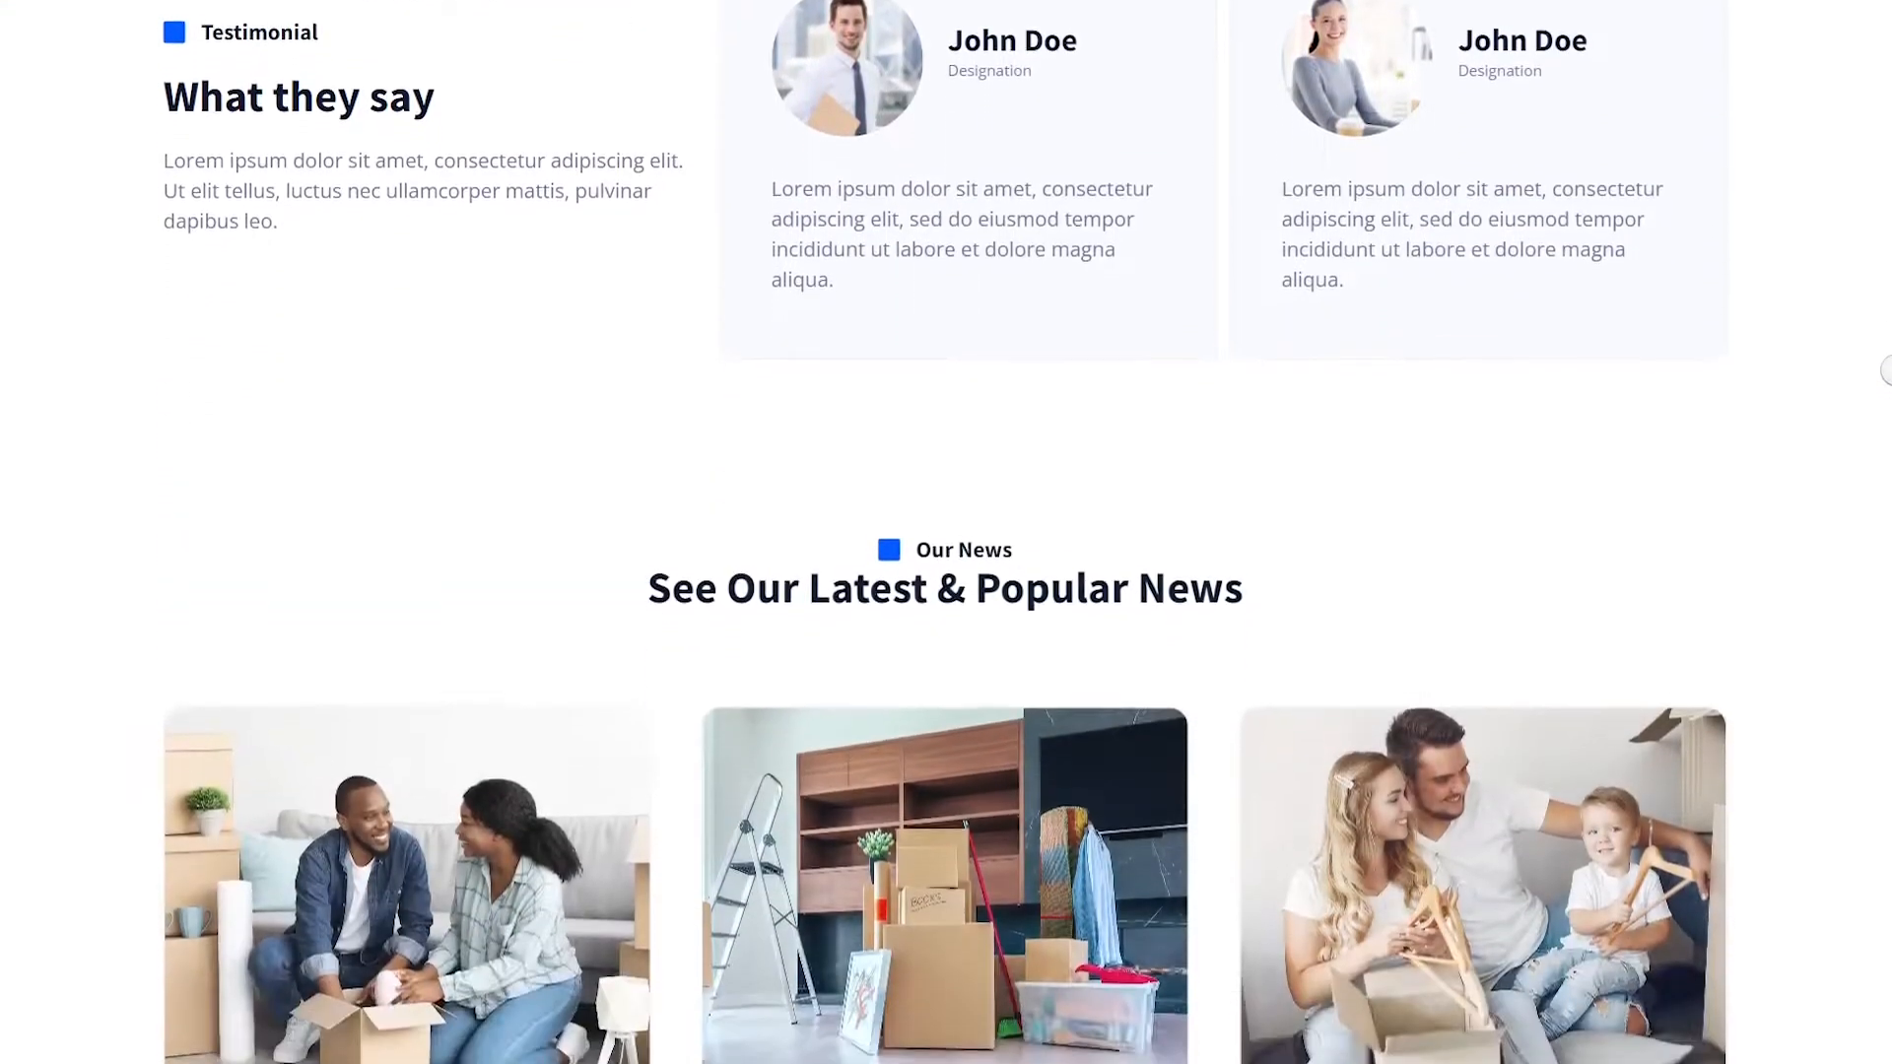
pyautogui.scroll(-9, 1885, 371)
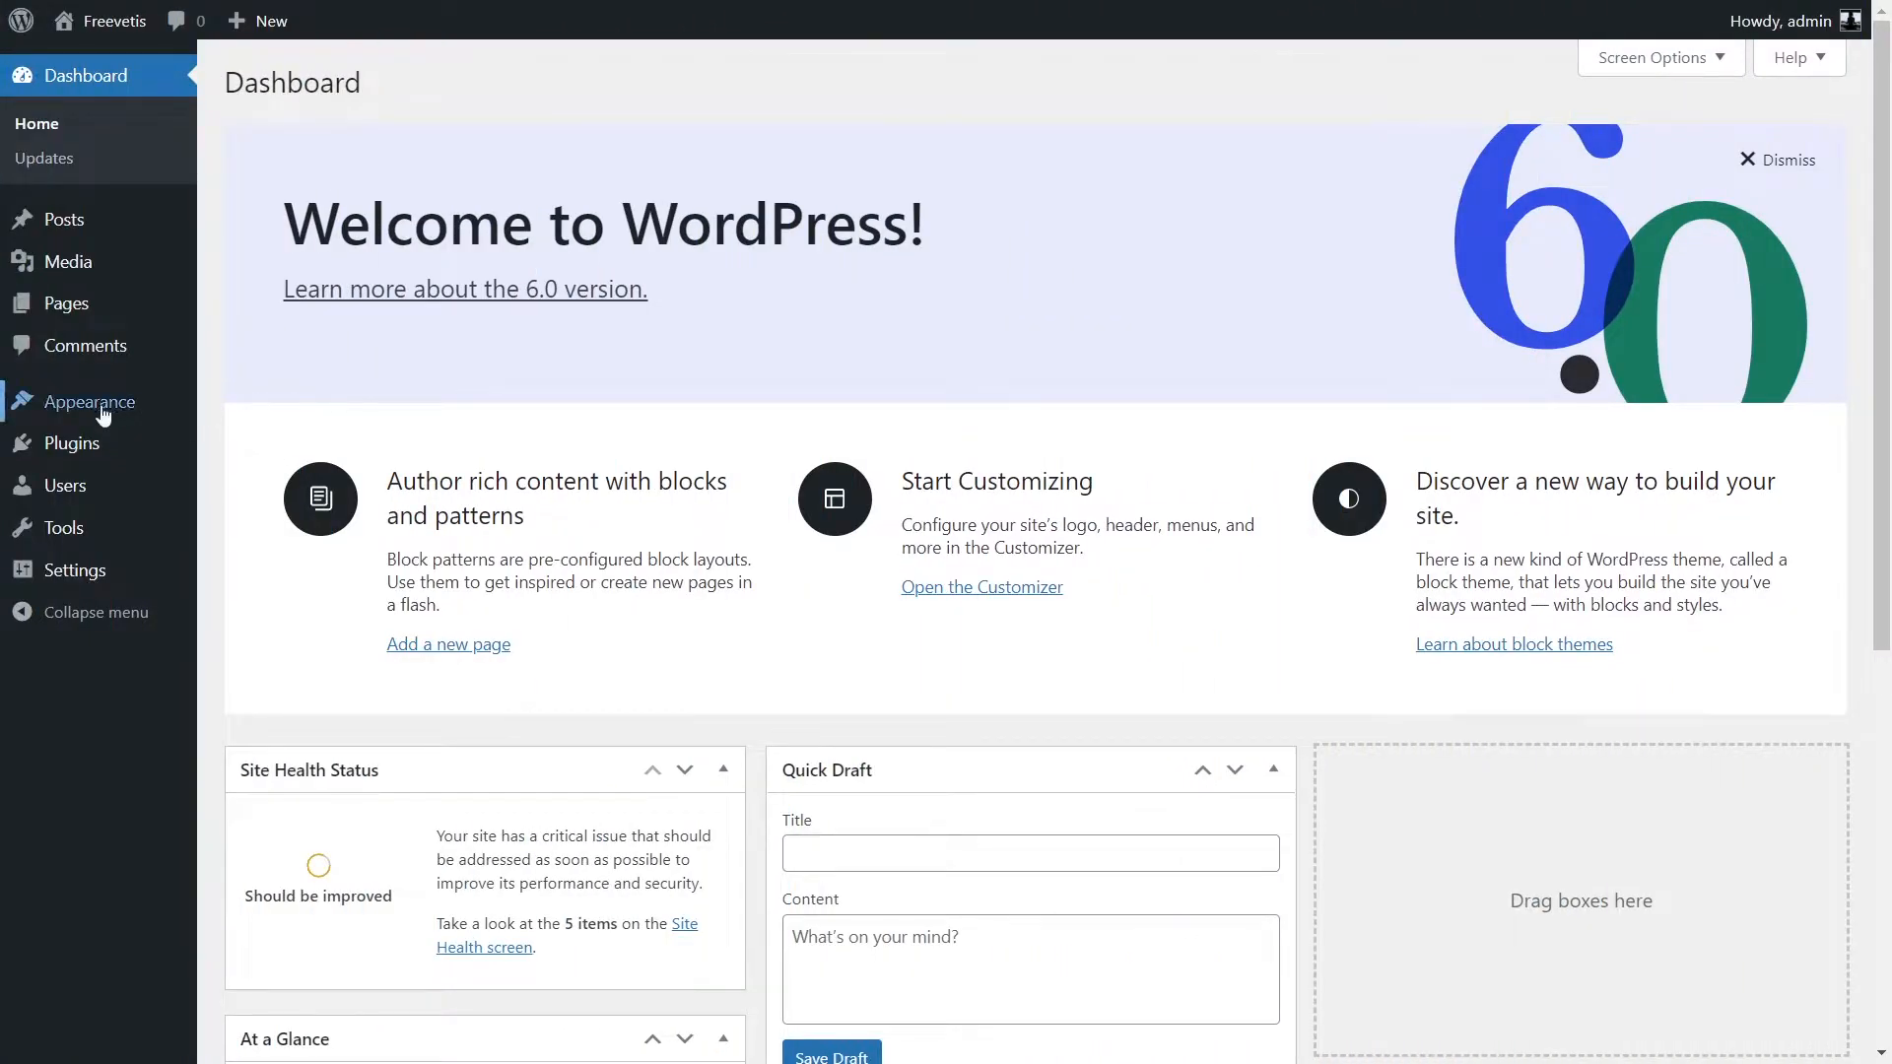
# Step: Search the new themes for "elementor", then install and activate the Hello Elementor theme
pyautogui.moveTo(111, 414)
pyautogui.click(274, 413)
pyautogui.click(579, 86)
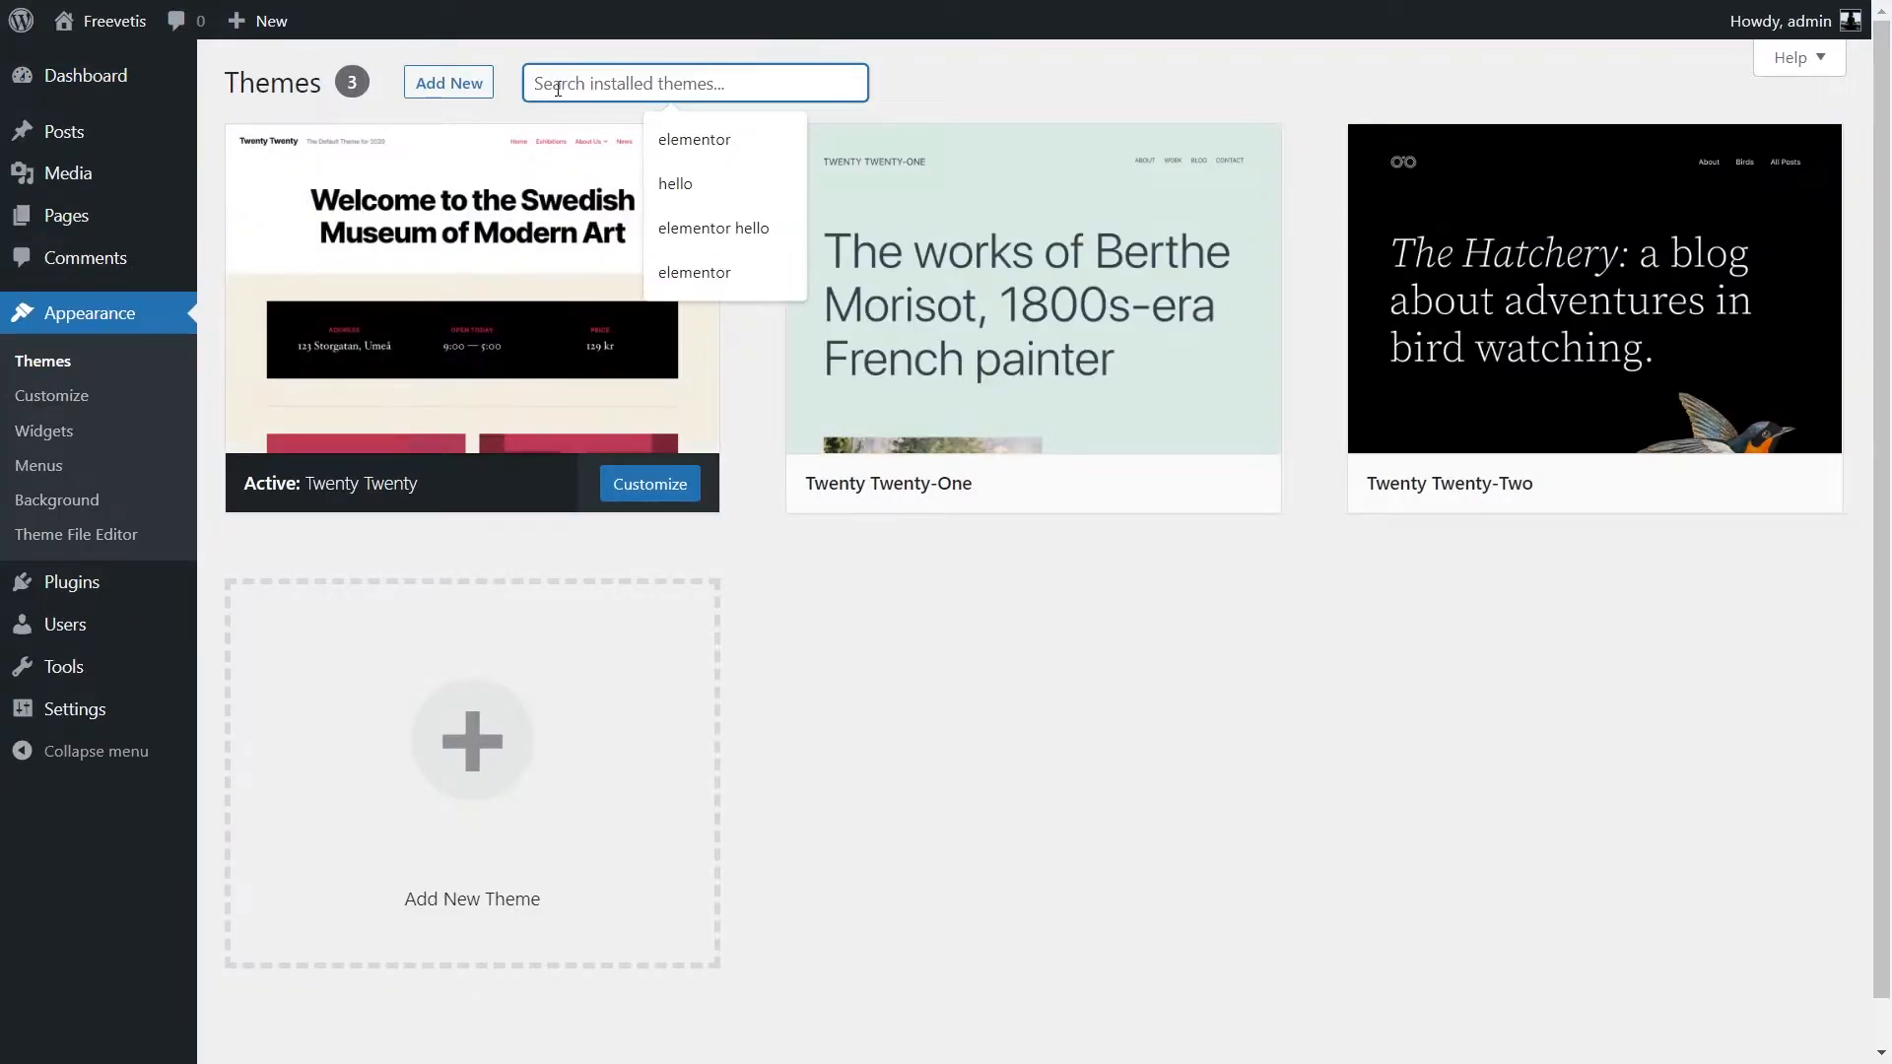
pyautogui.click(480, 85)
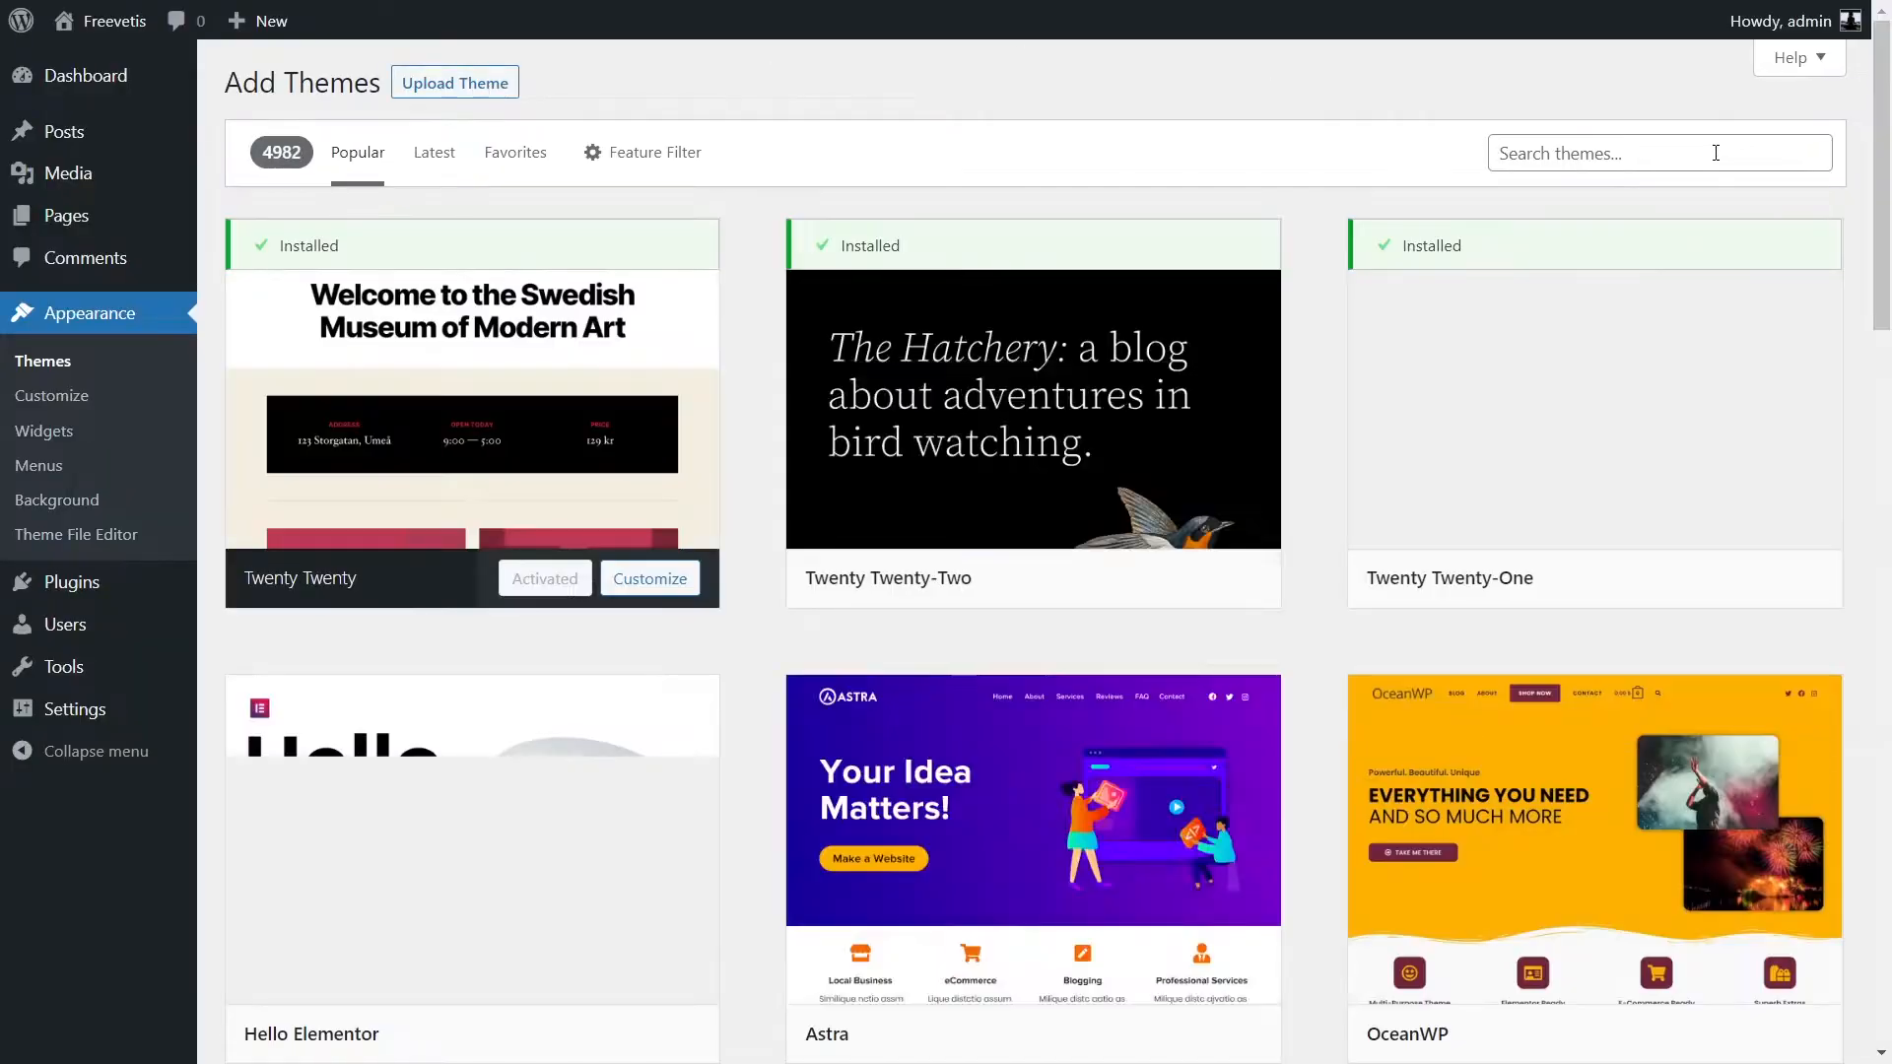
pyautogui.click(1715, 152)
pyautogui.write('elementor')
pyautogui.press('Return')
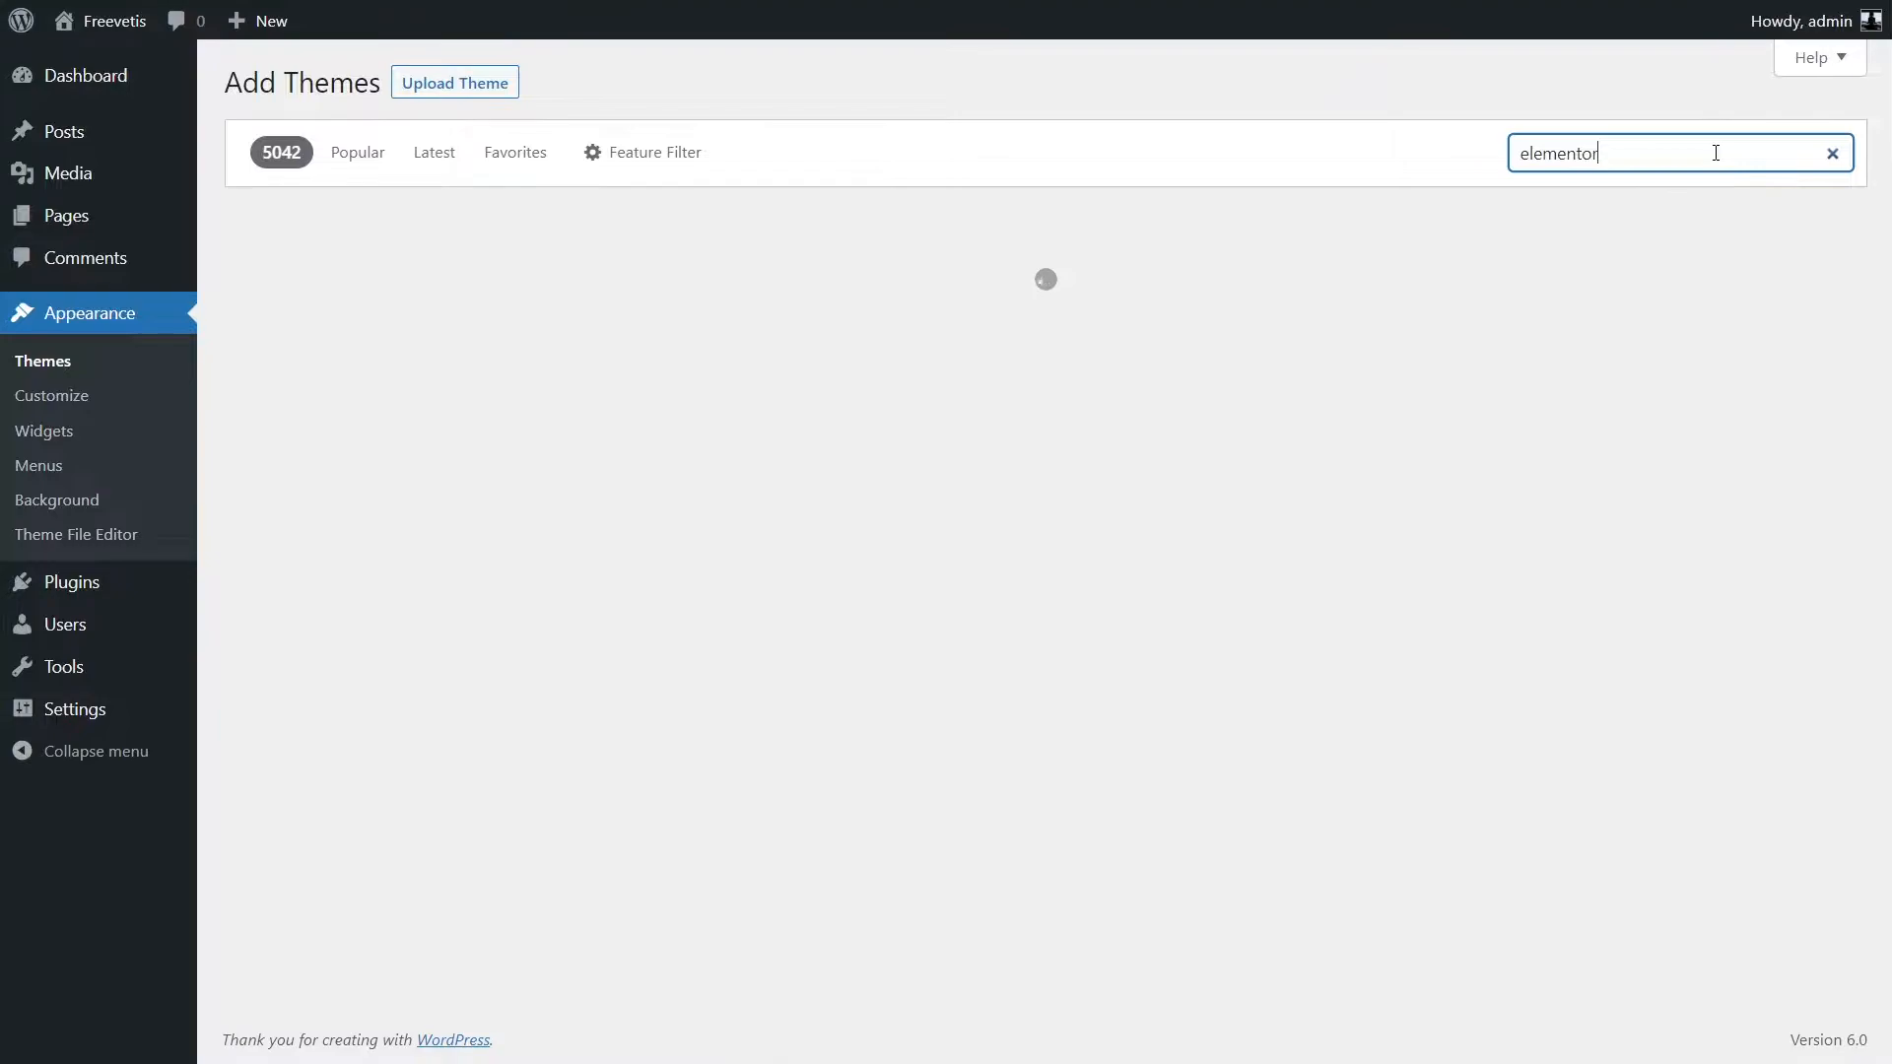
pyautogui.click(1103, 578)
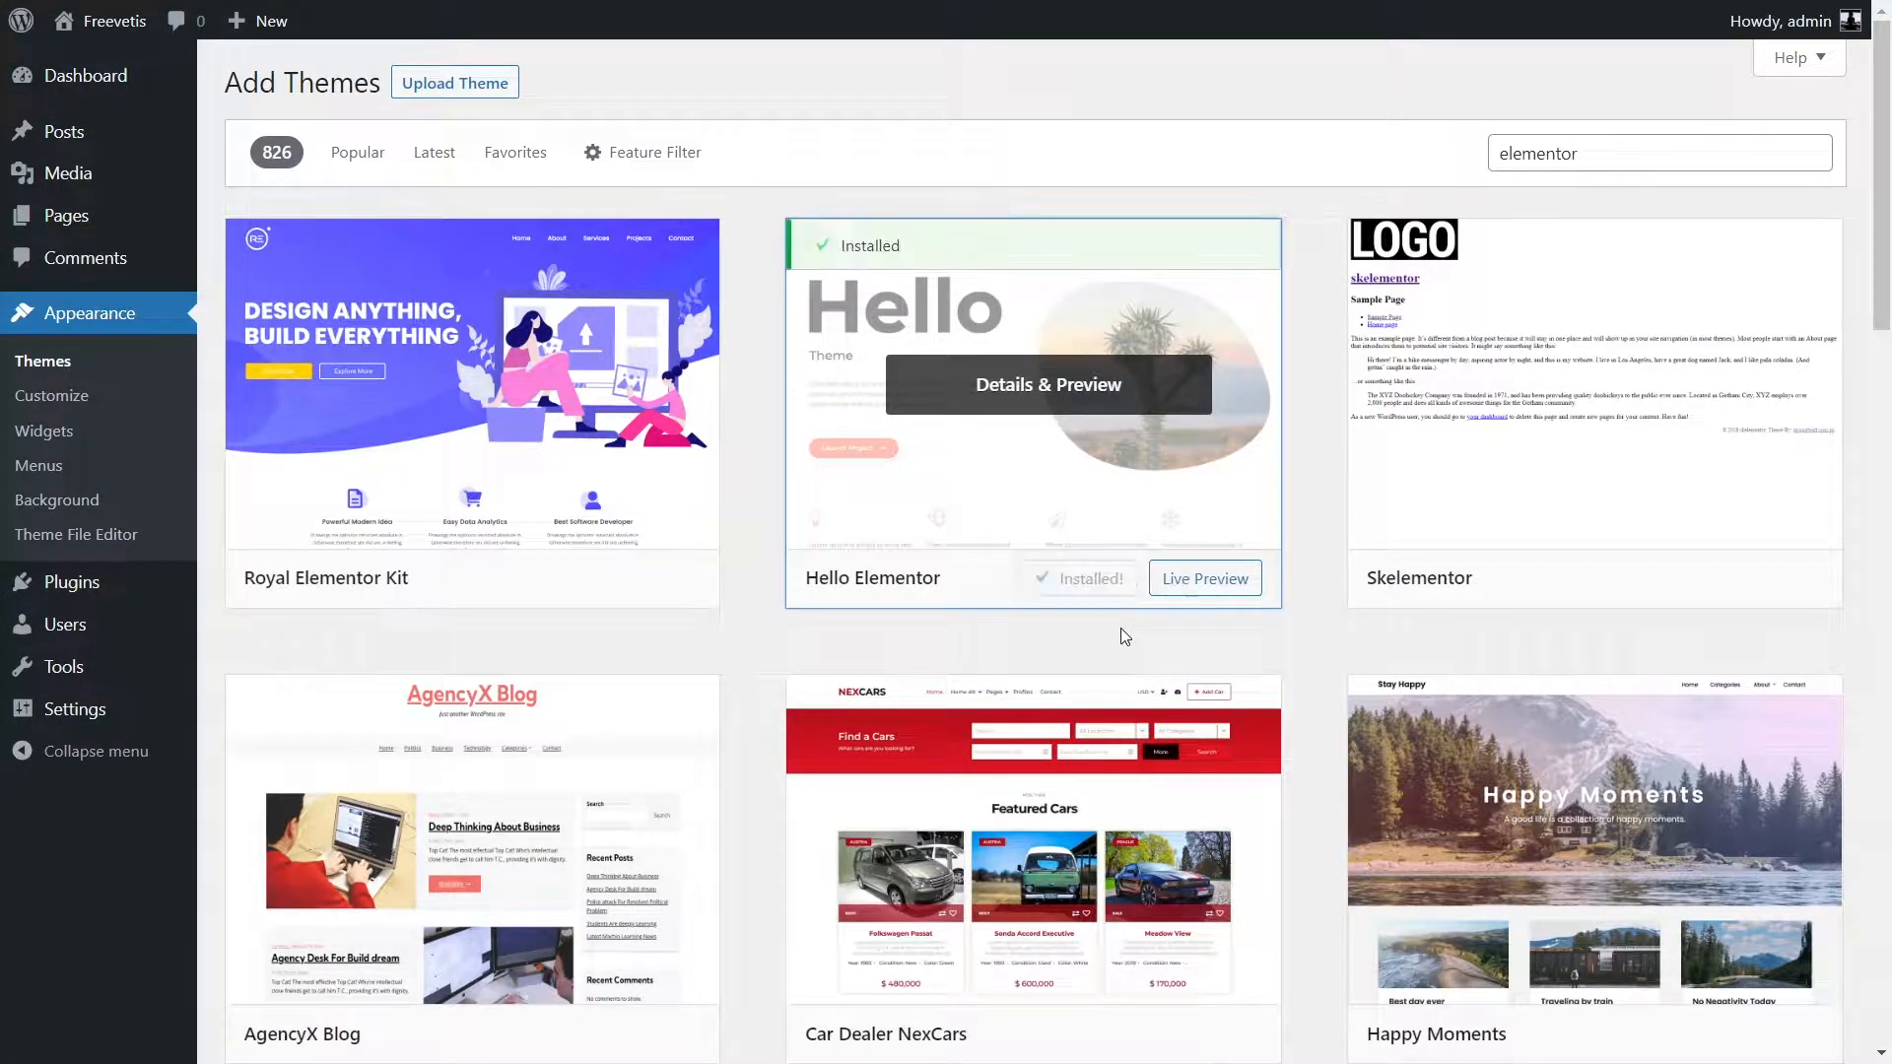
pyautogui.click(1102, 584)
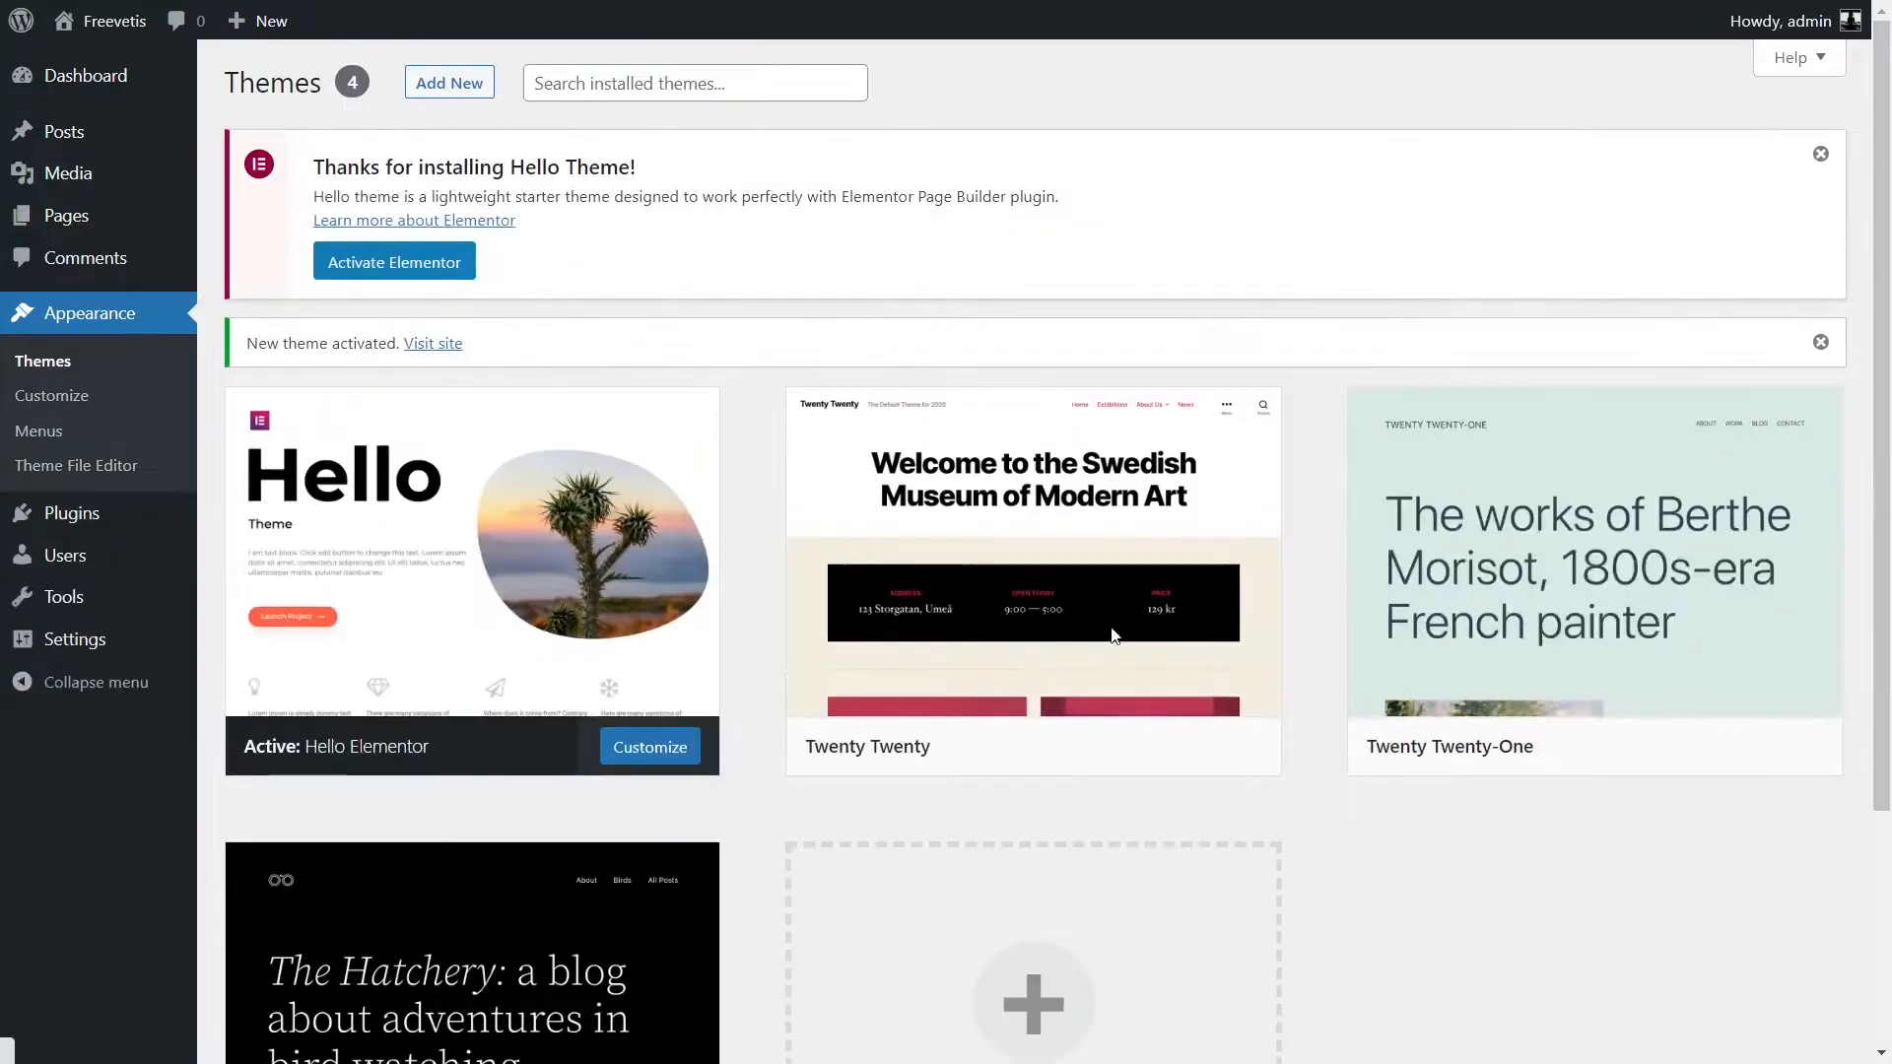
# Step: Search the new plugins for "envato kit", then install and activate Template Kit – Import
pyautogui.moveTo(78, 513)
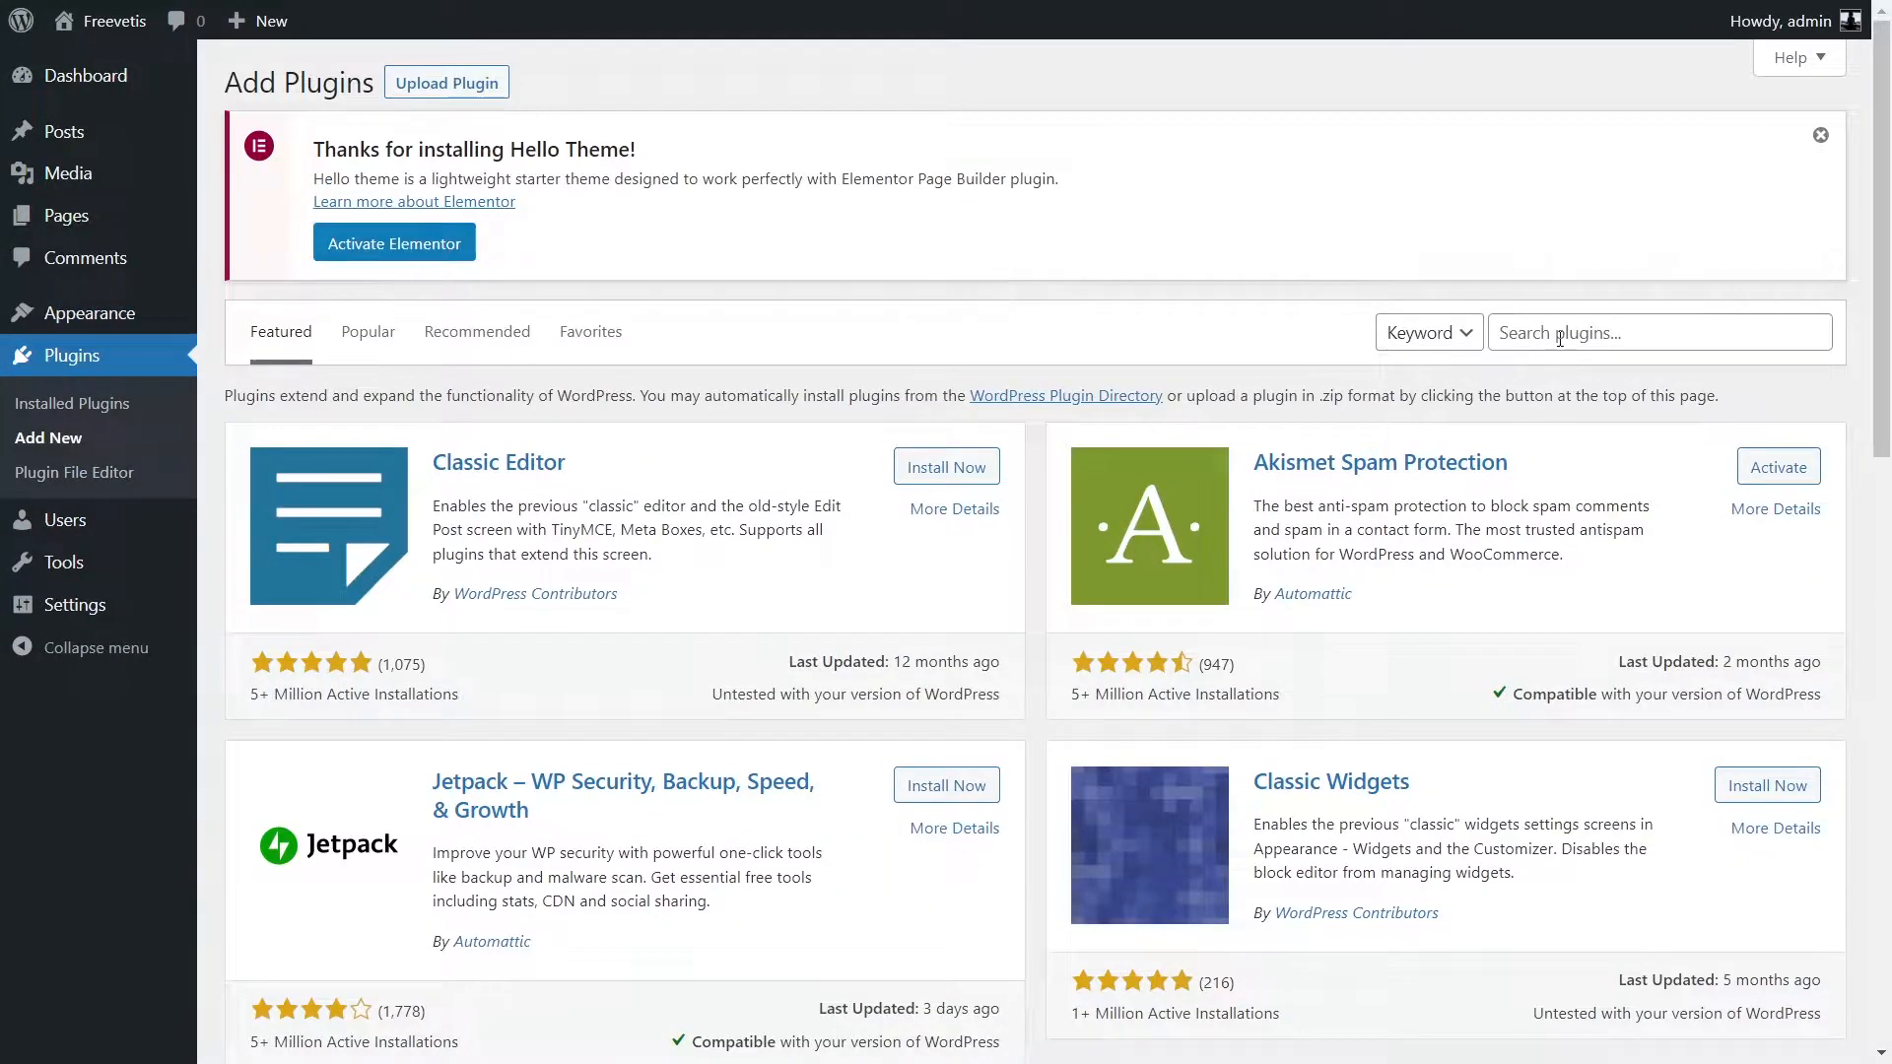
pyautogui.click(1559, 339)
pyautogui.write('envato kit')
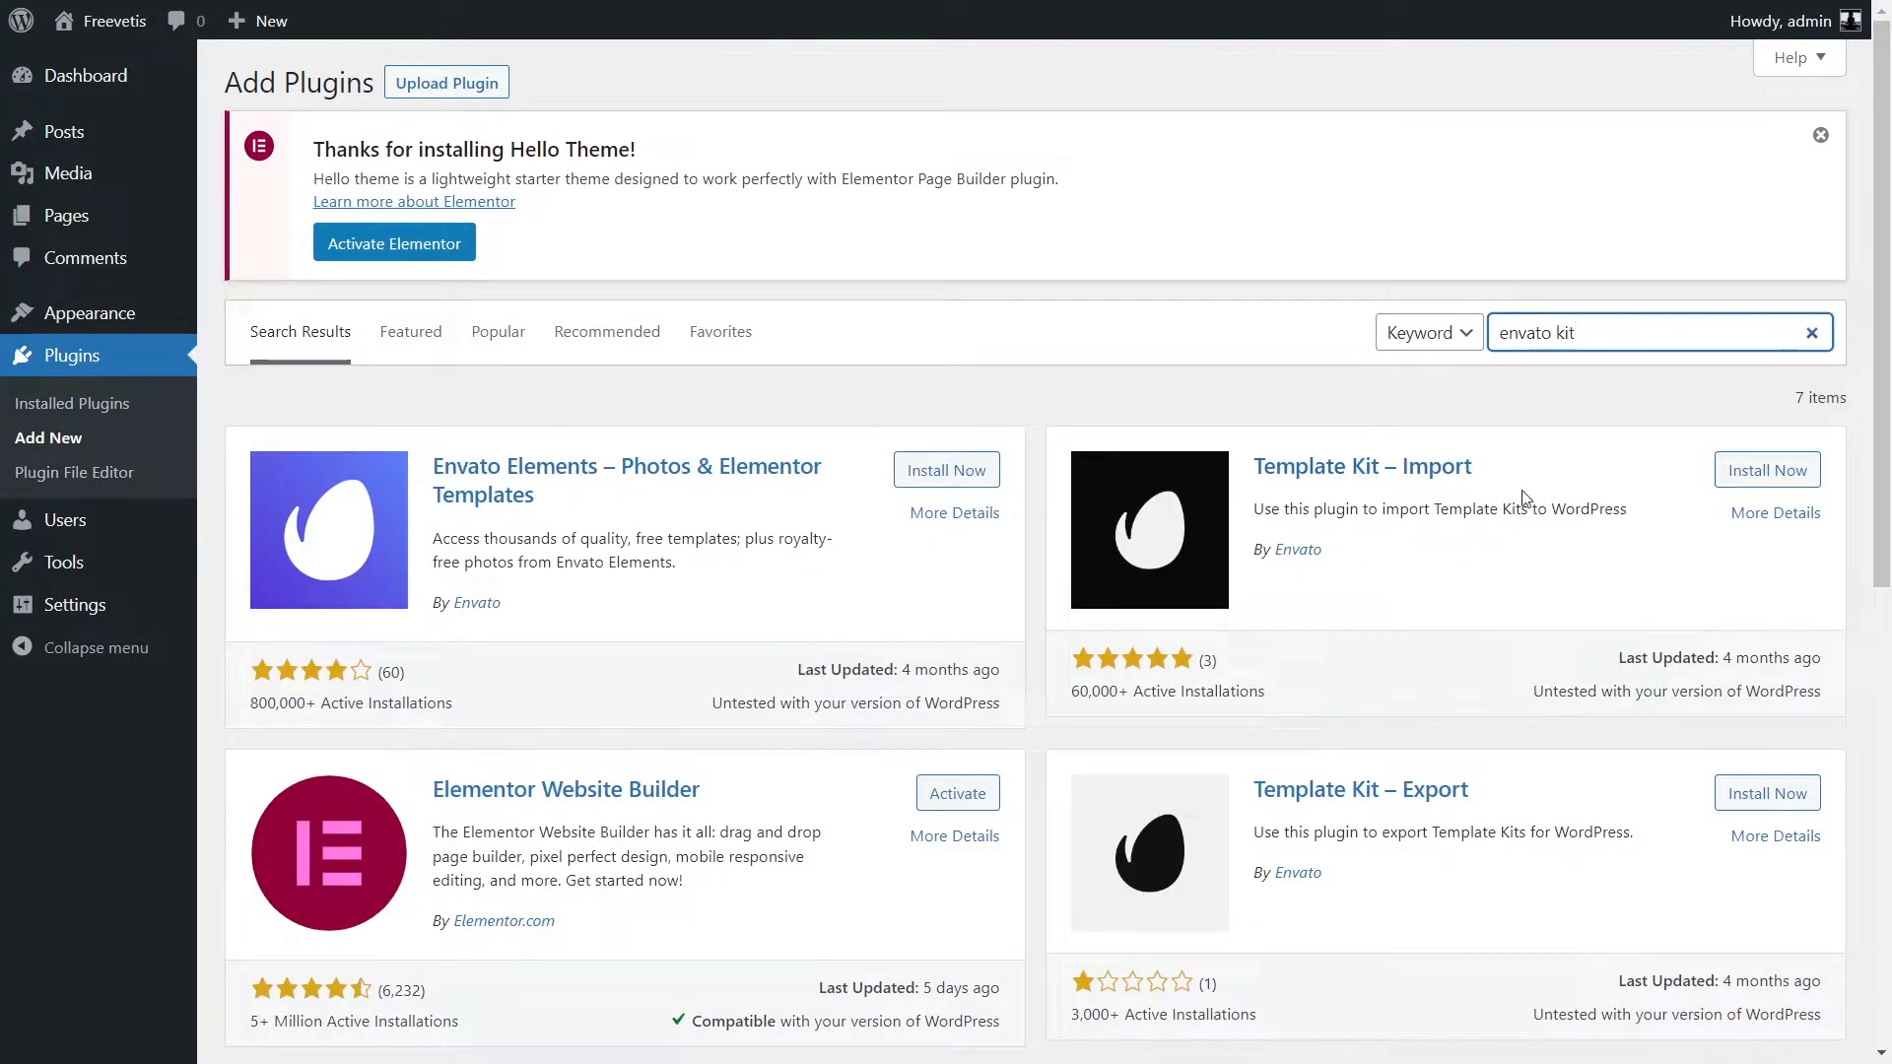
pyautogui.click(1772, 470)
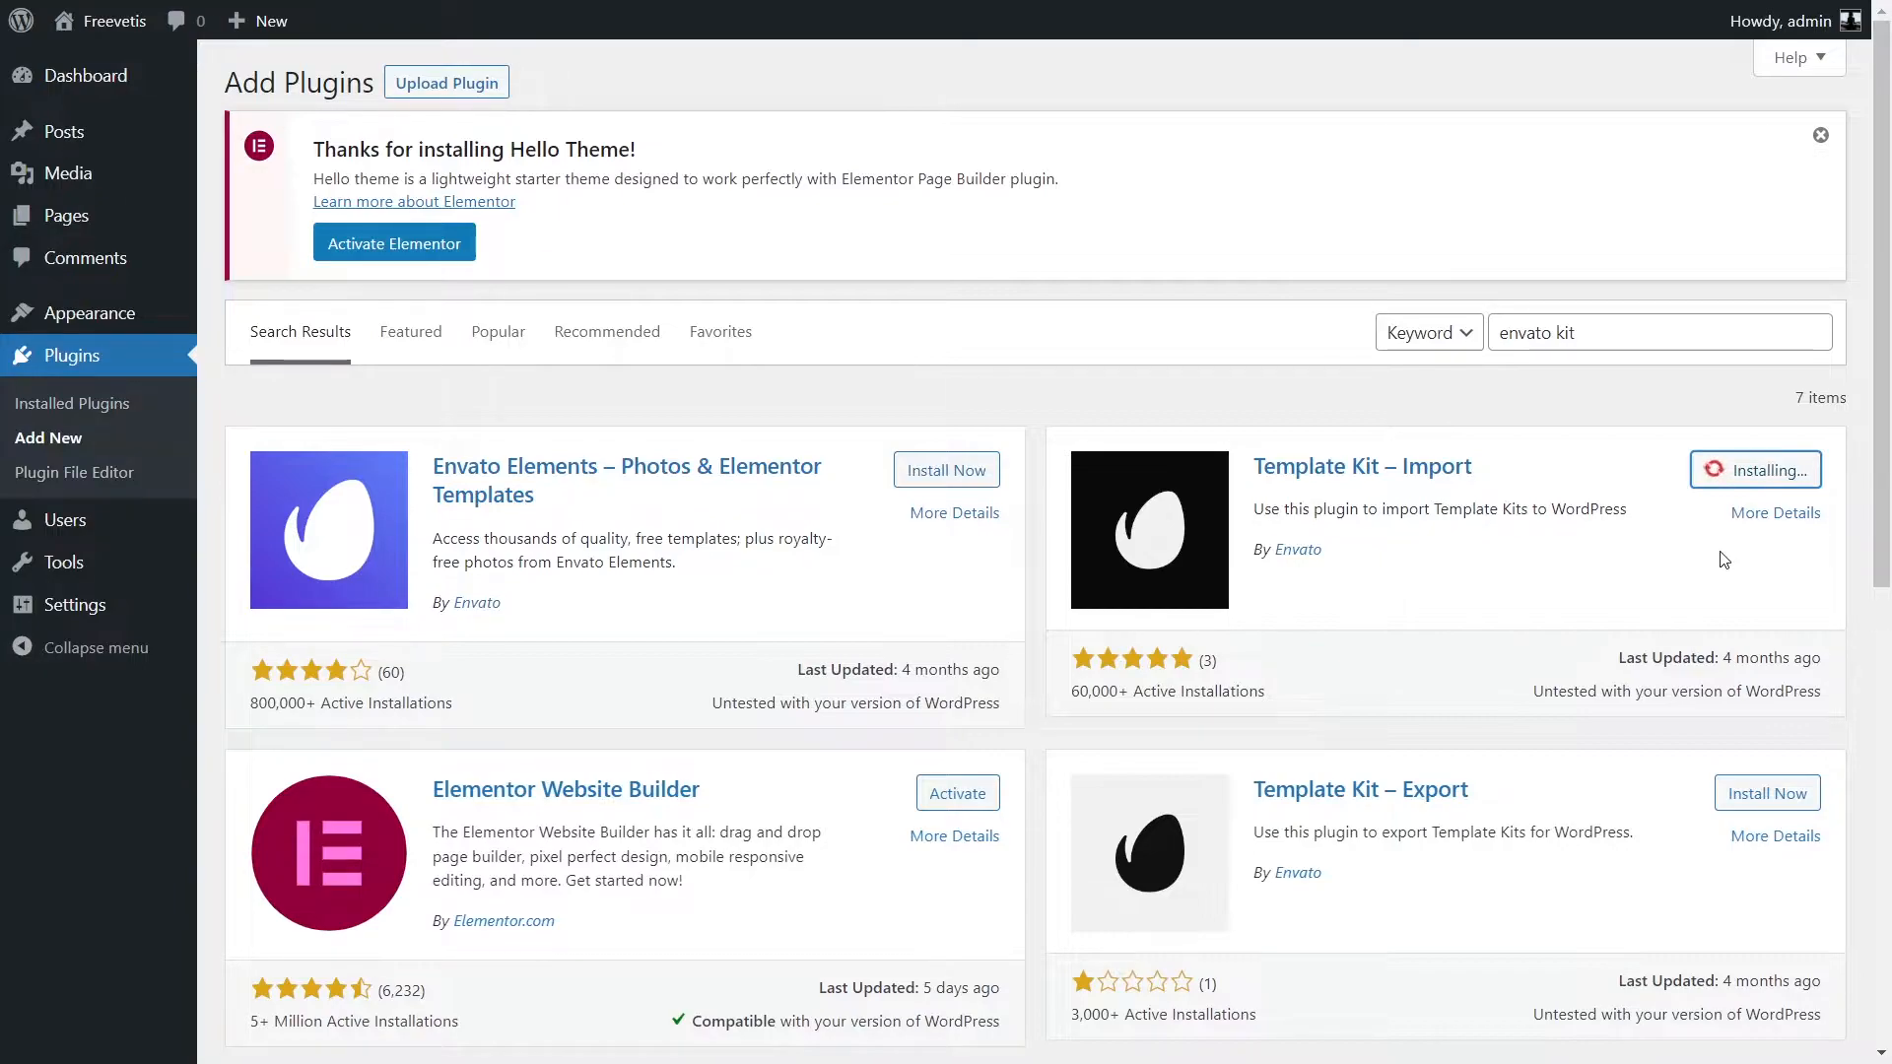
pyautogui.click(1793, 473)
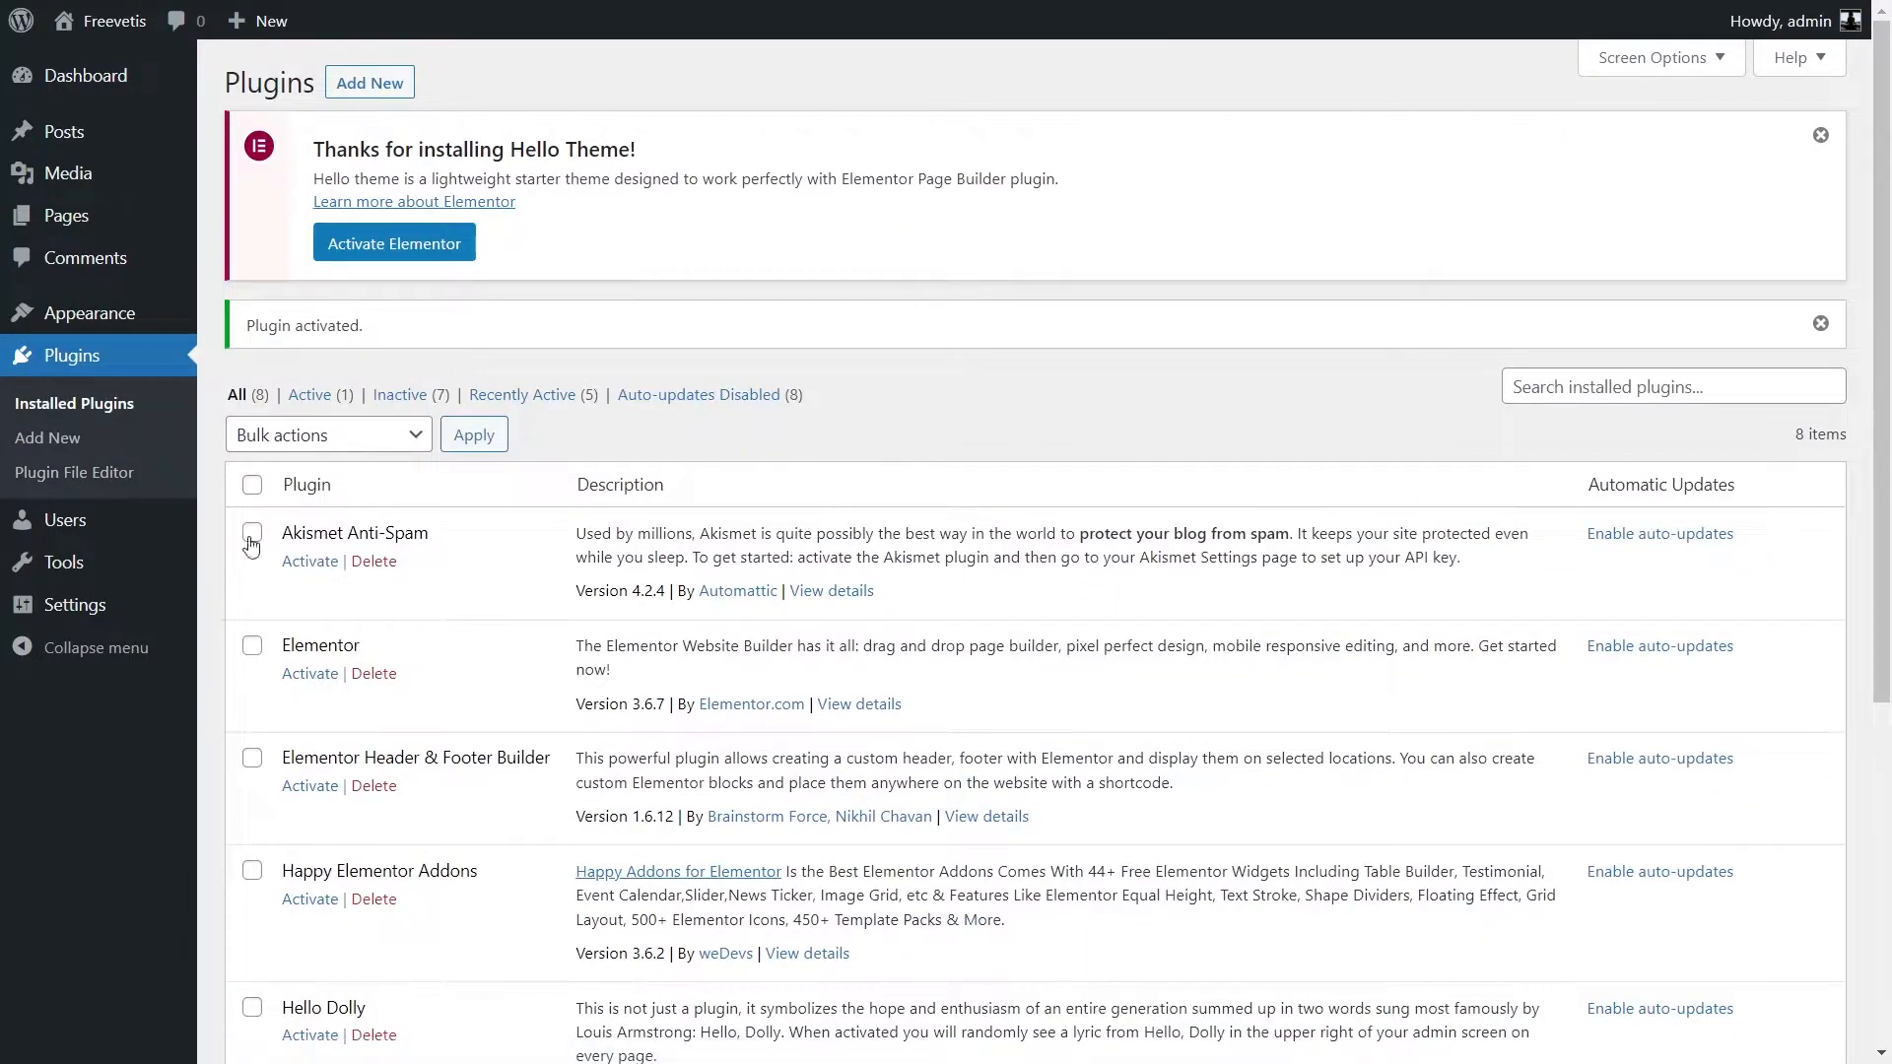
# Step: Upload the Umovi moving company template kit ZIP from the envato template folder to the Template Kit importer
pyautogui.moveTo(64, 562)
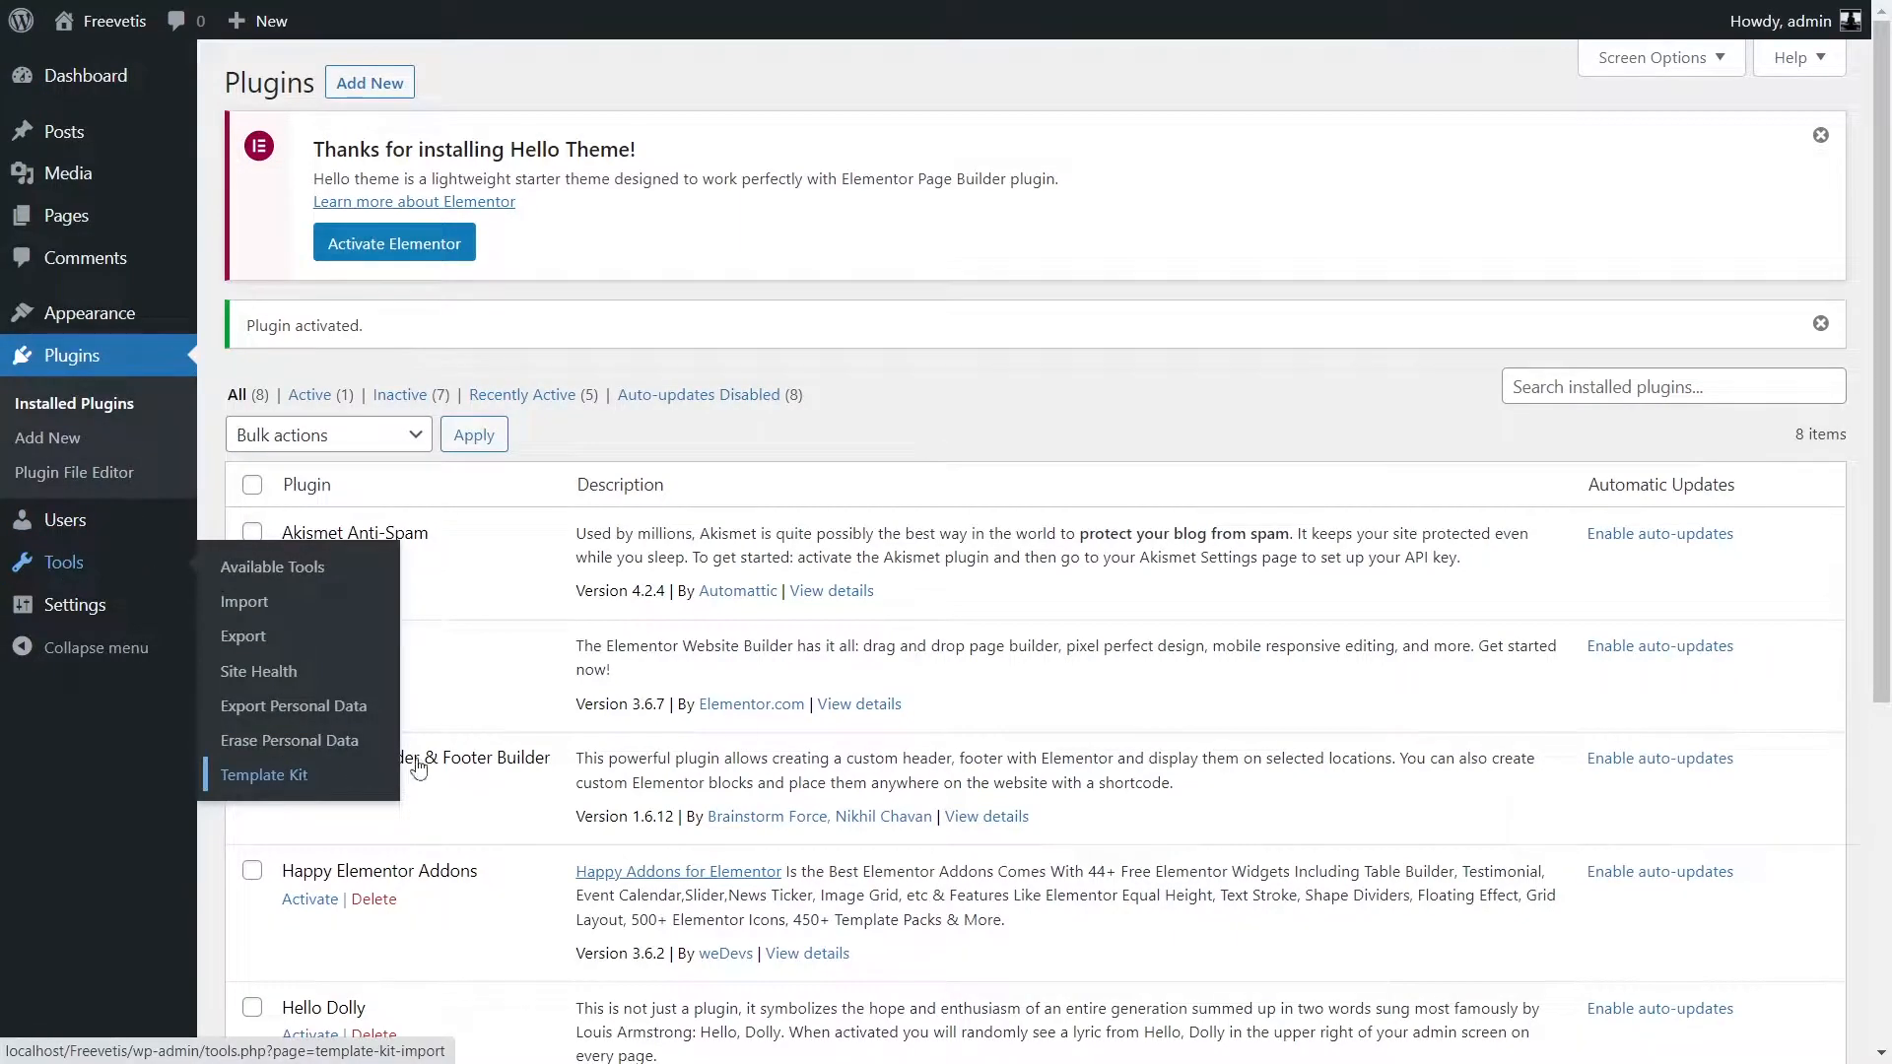
pyautogui.click(264, 775)
pyautogui.click(523, 788)
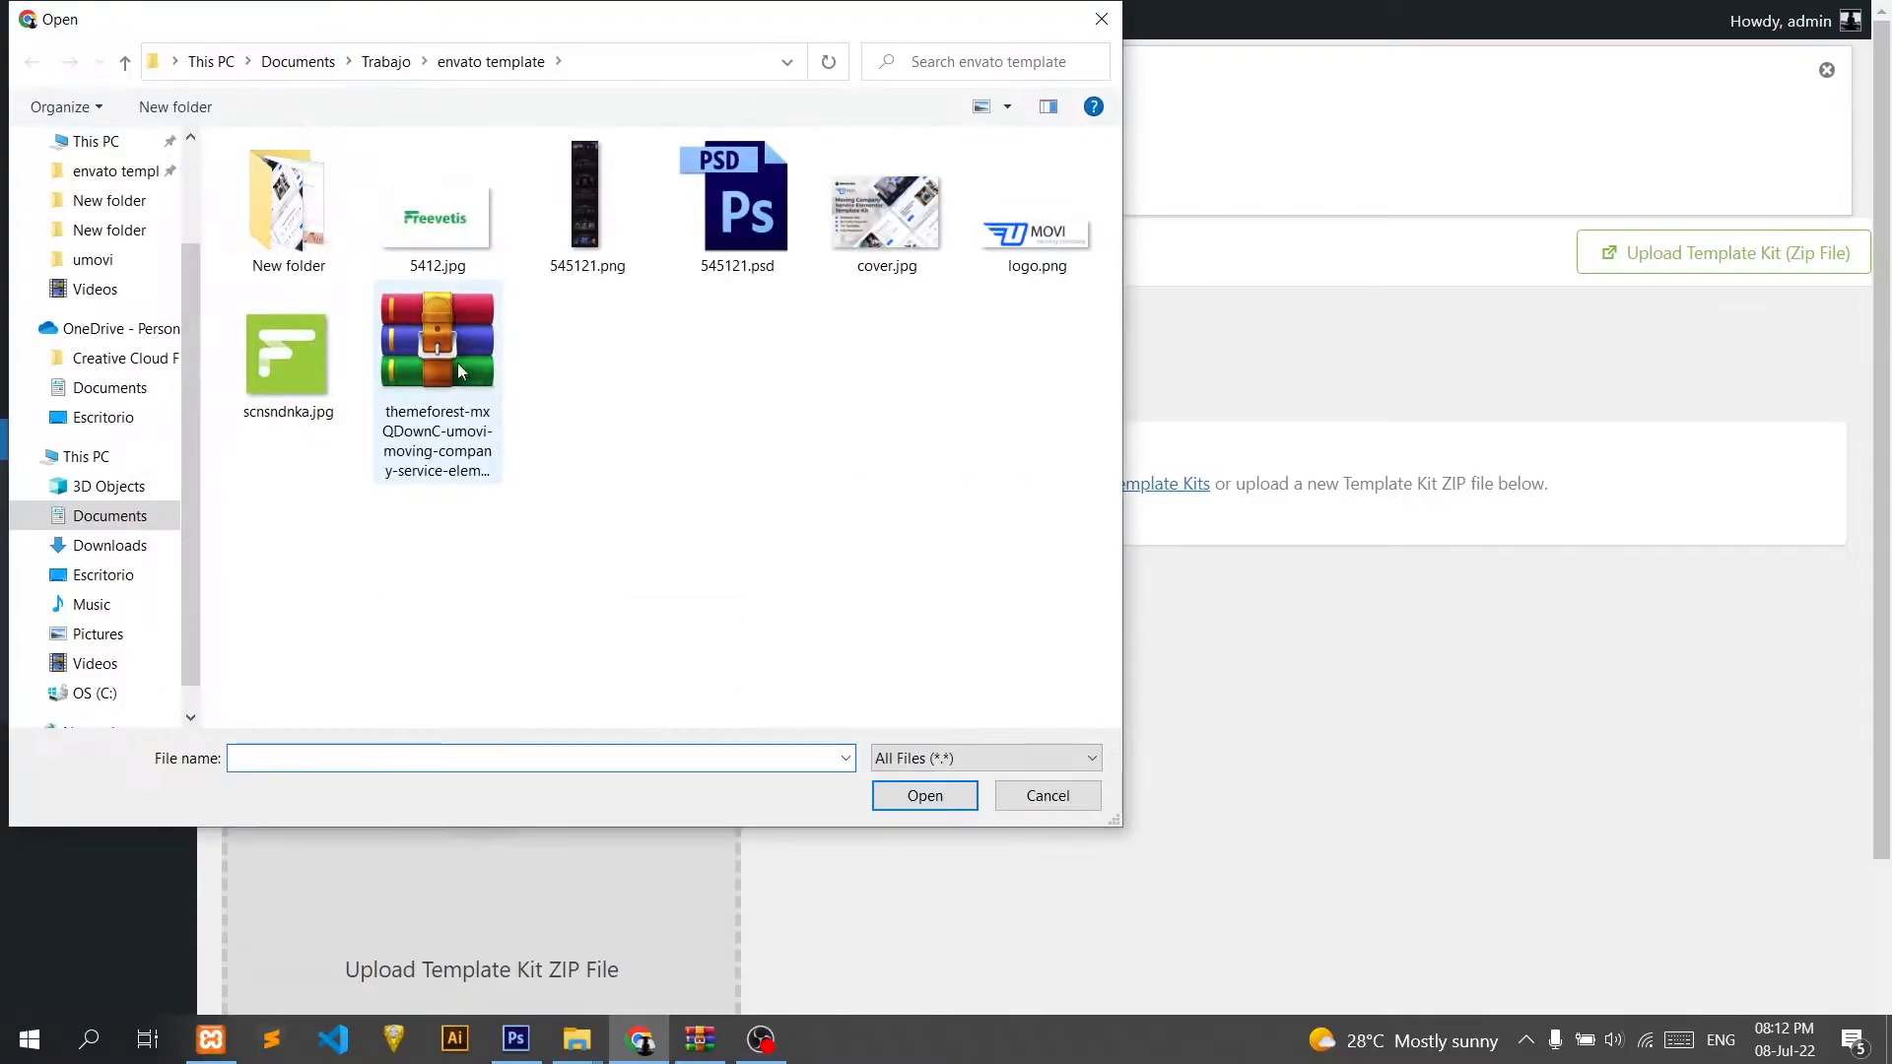
pyautogui.doubleClick(443, 384)
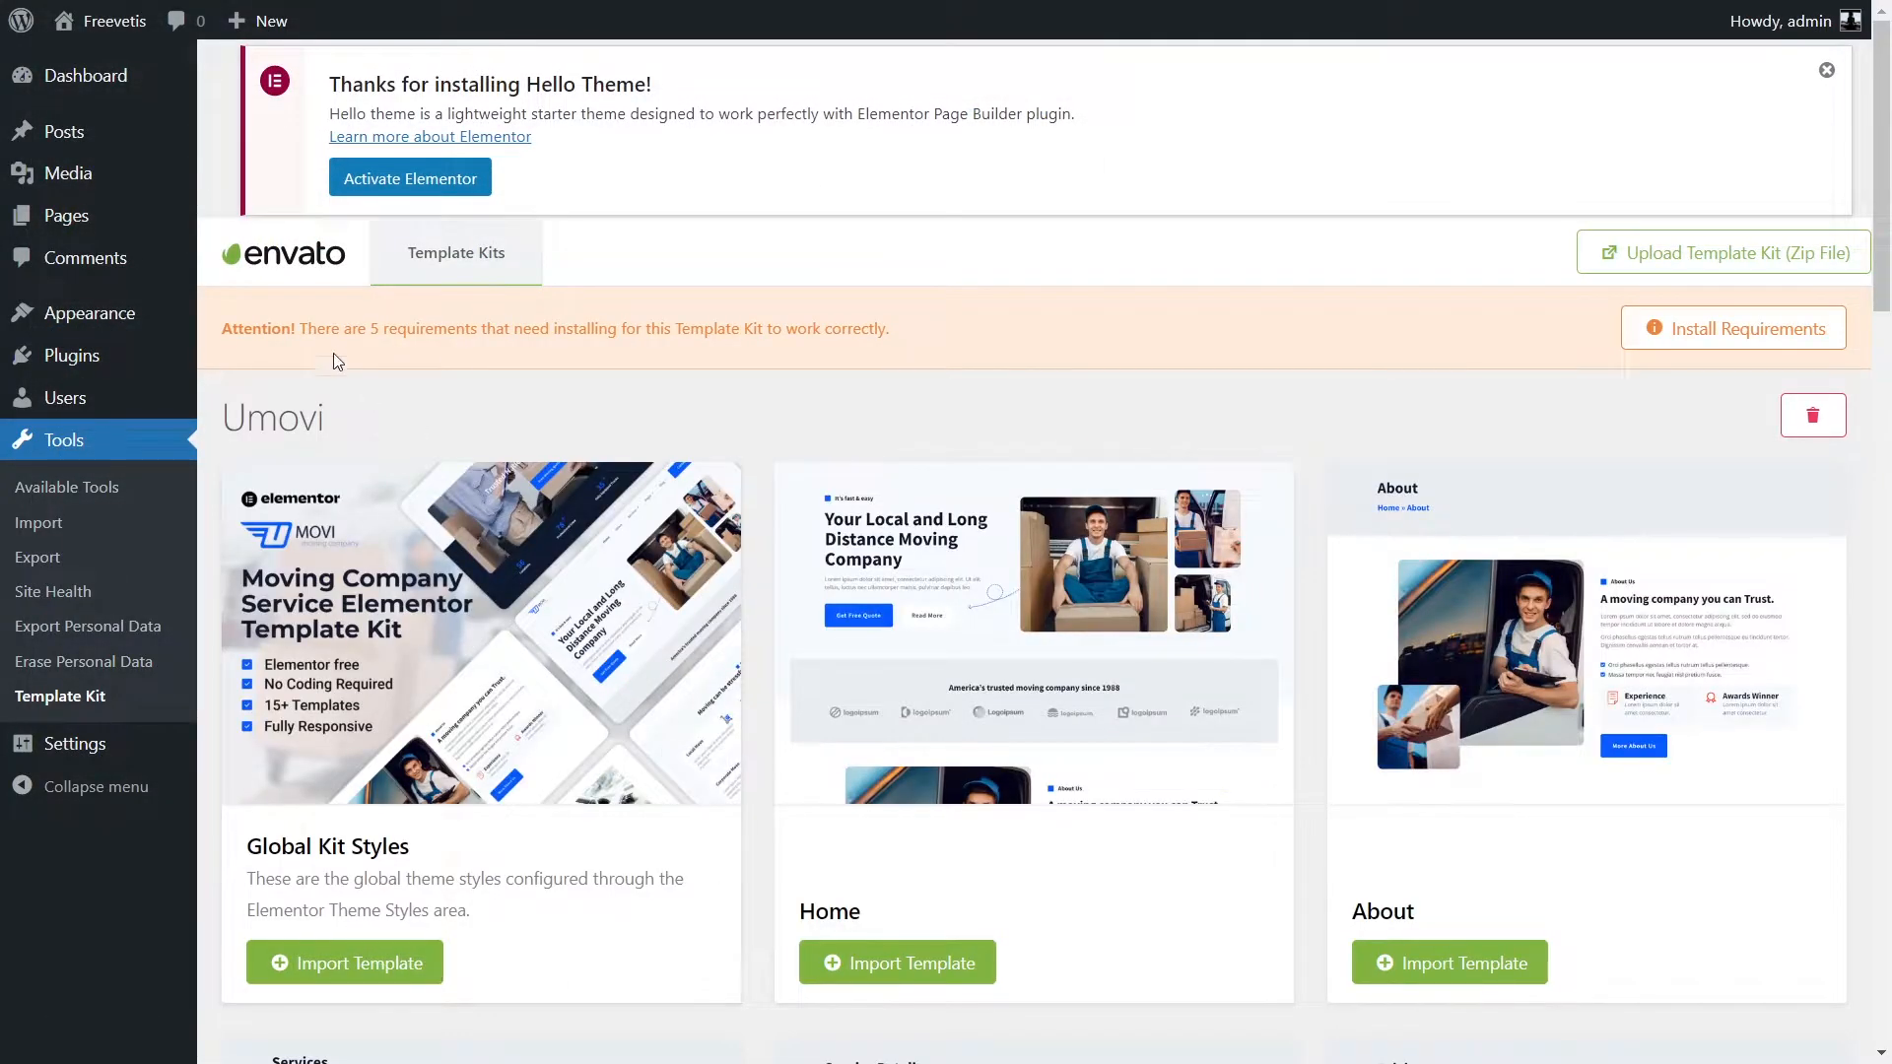
# Step: Install the kit's missing requirements: Elementor, Happy Elementor Addons, Jeg Elementor Kit, Elementor Header & Footer Builder and MetForm
pyautogui.click(1687, 335)
pyautogui.click(749, 747)
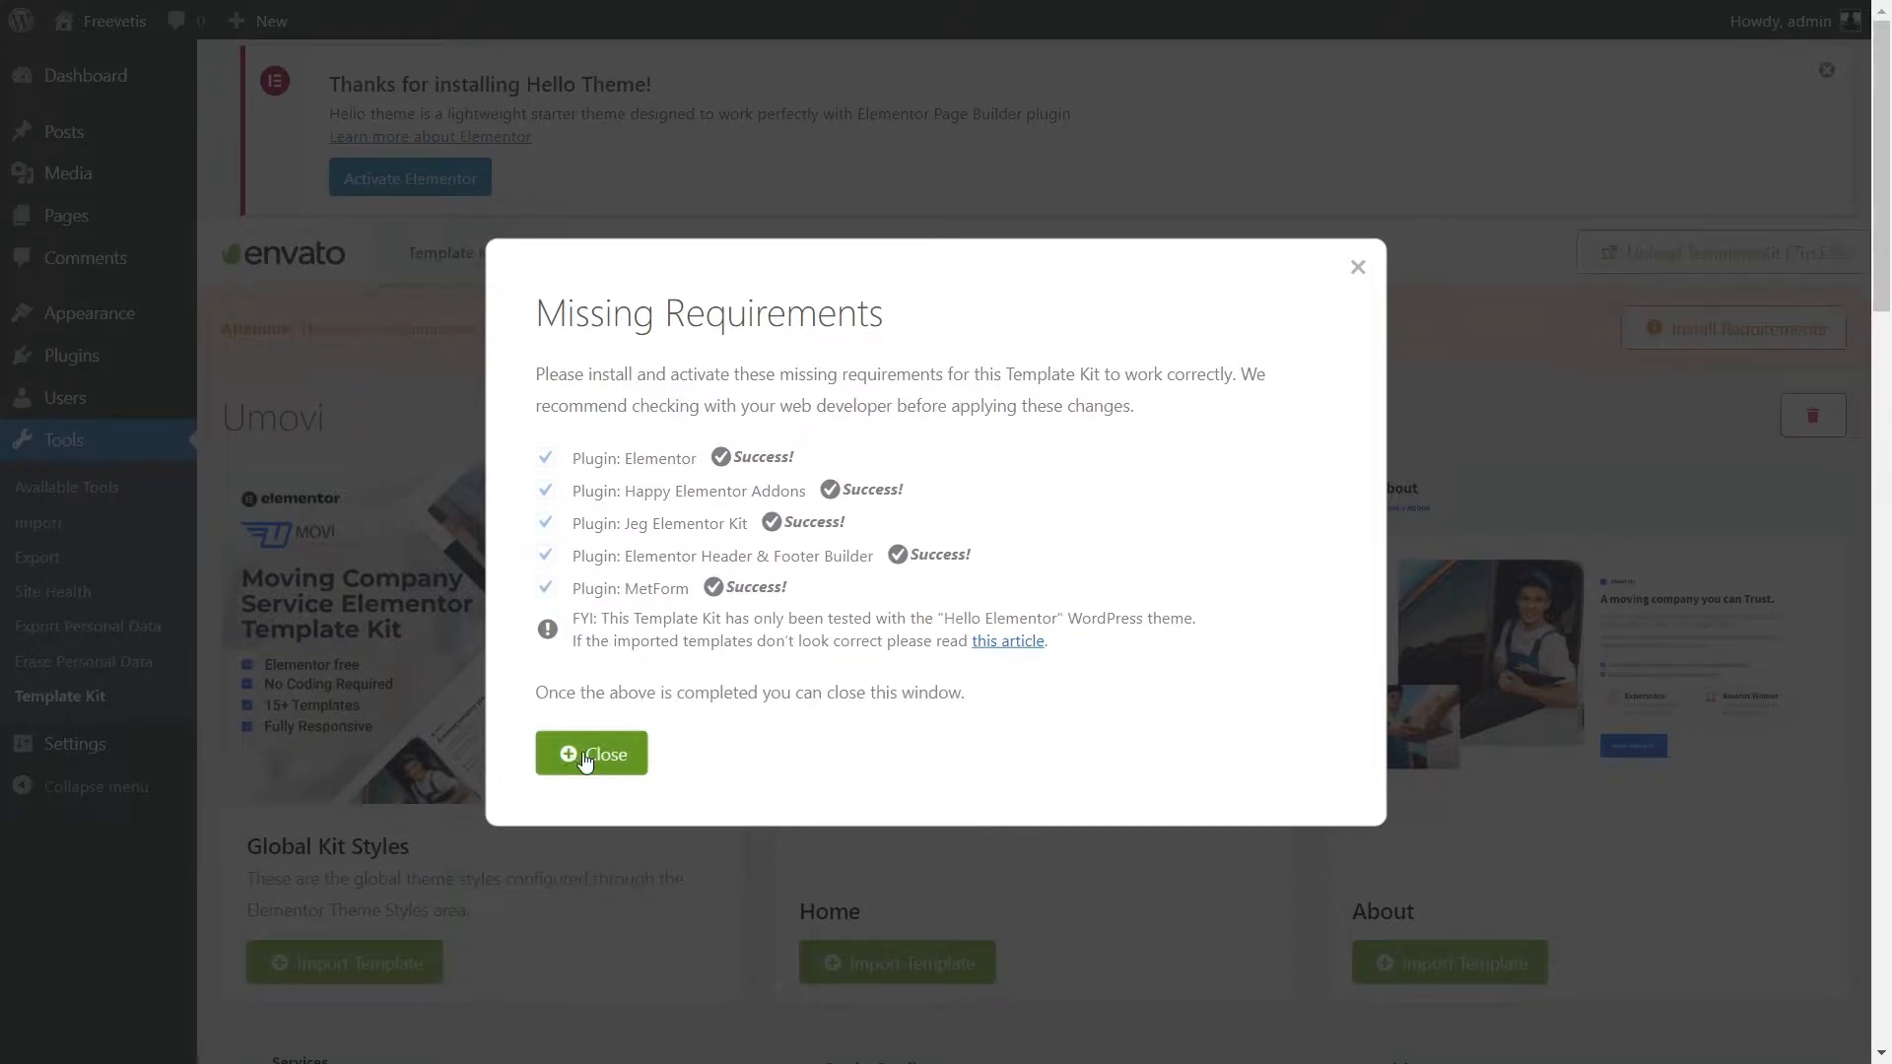
pyautogui.click(597, 755)
# Step: Import the Global Kit Styles template of the Umovi kit
pyautogui.click(356, 882)
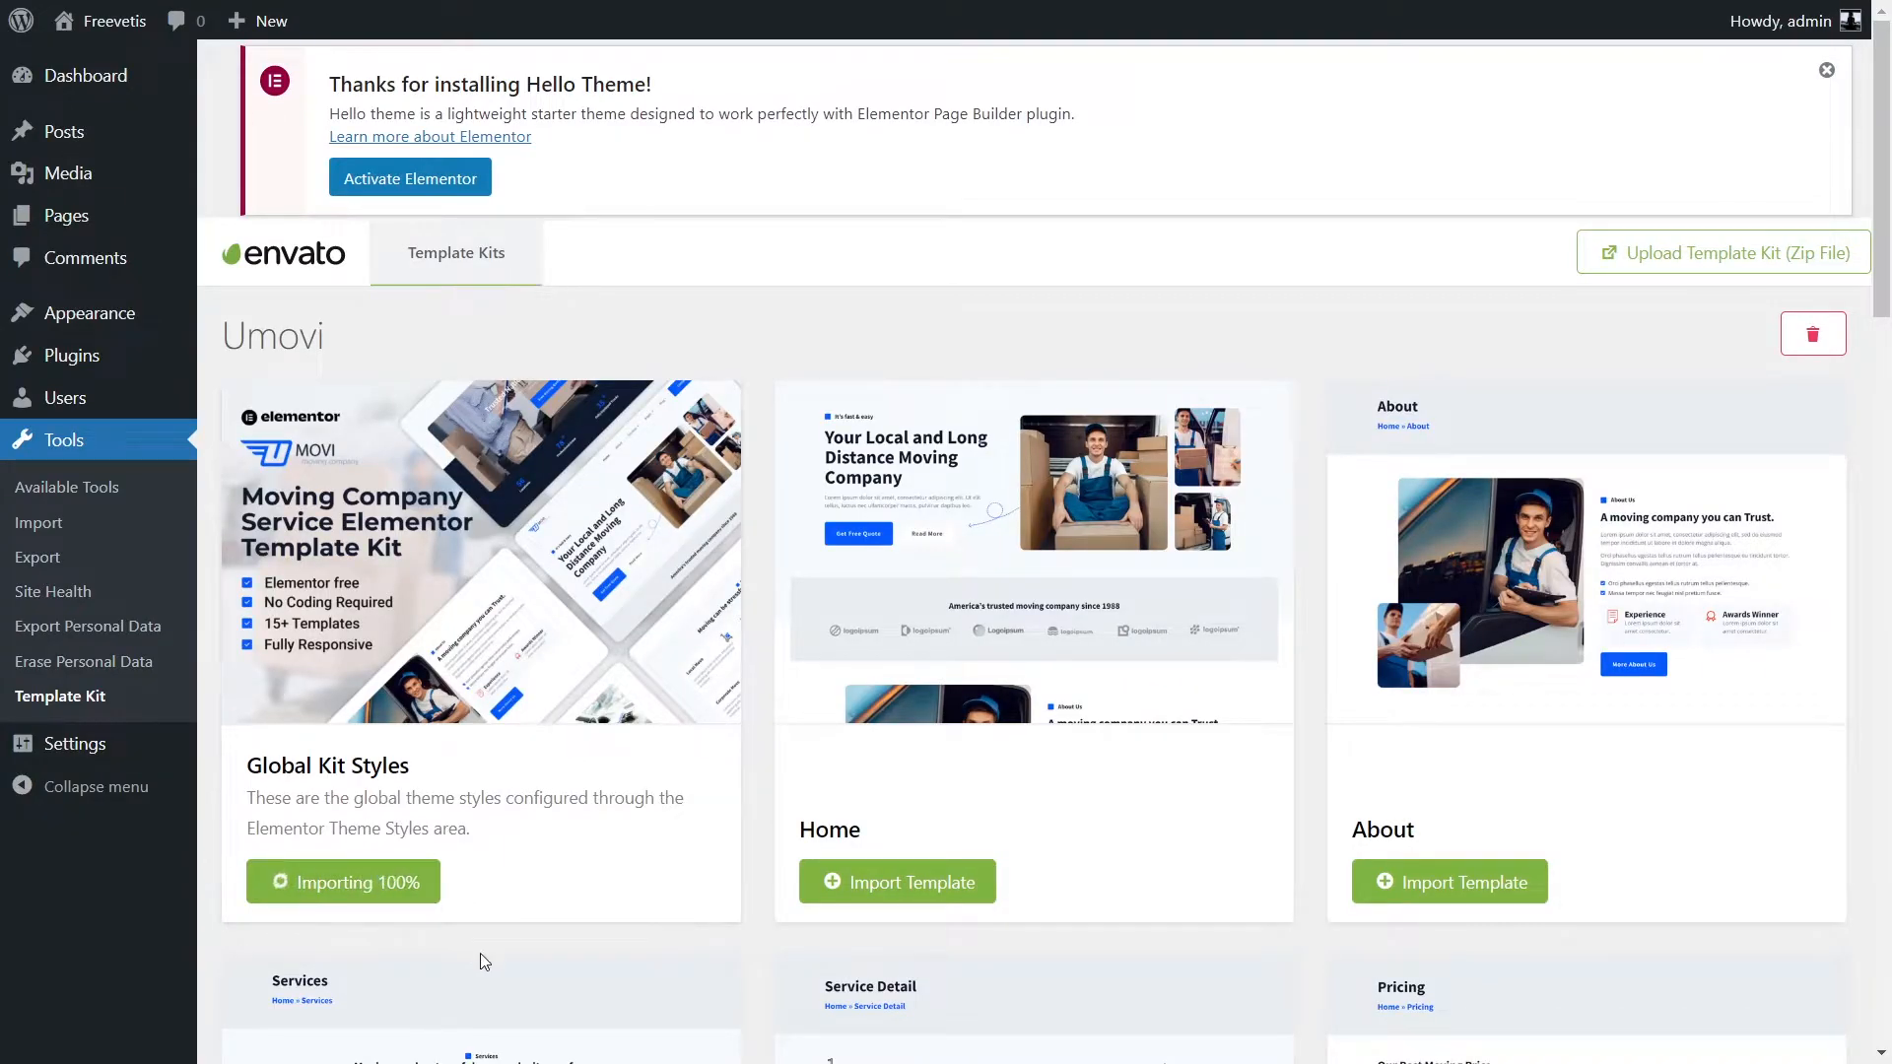
pyautogui.scroll(-20, 480, 962)
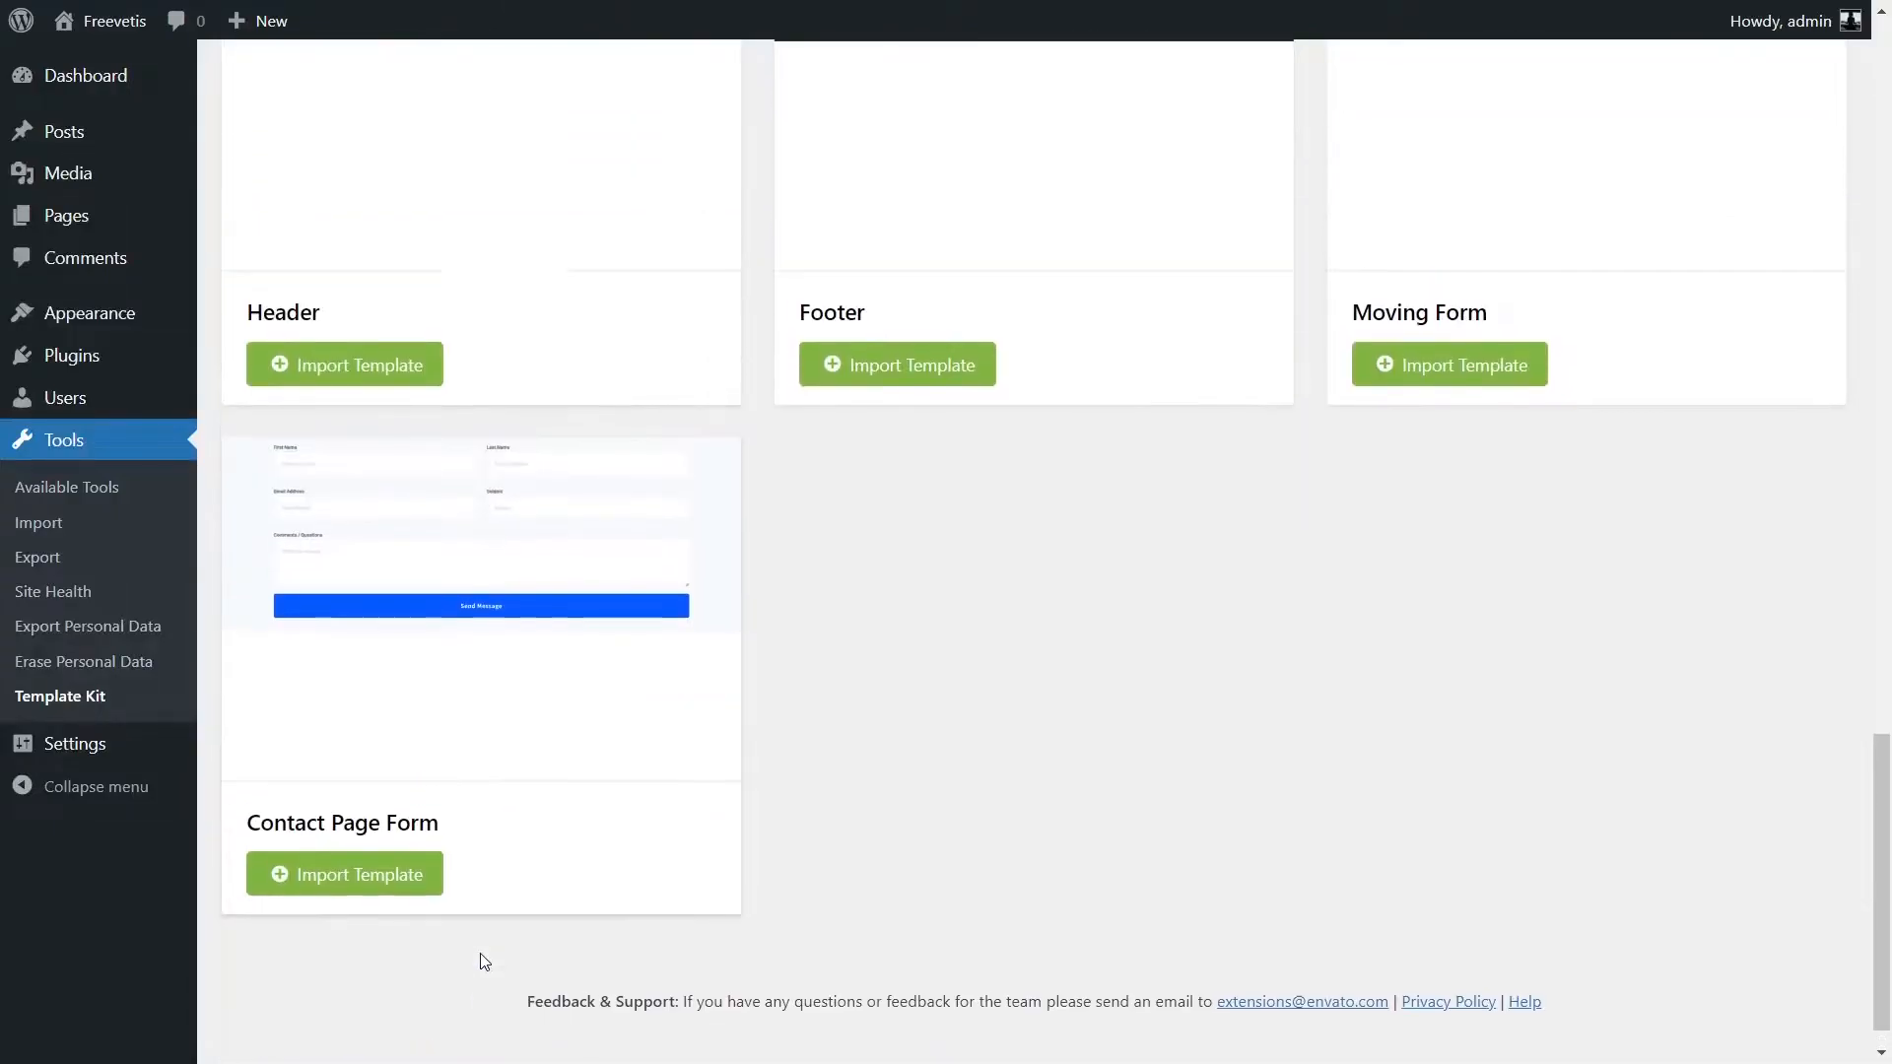
pyautogui.scroll(20, 483, 958)
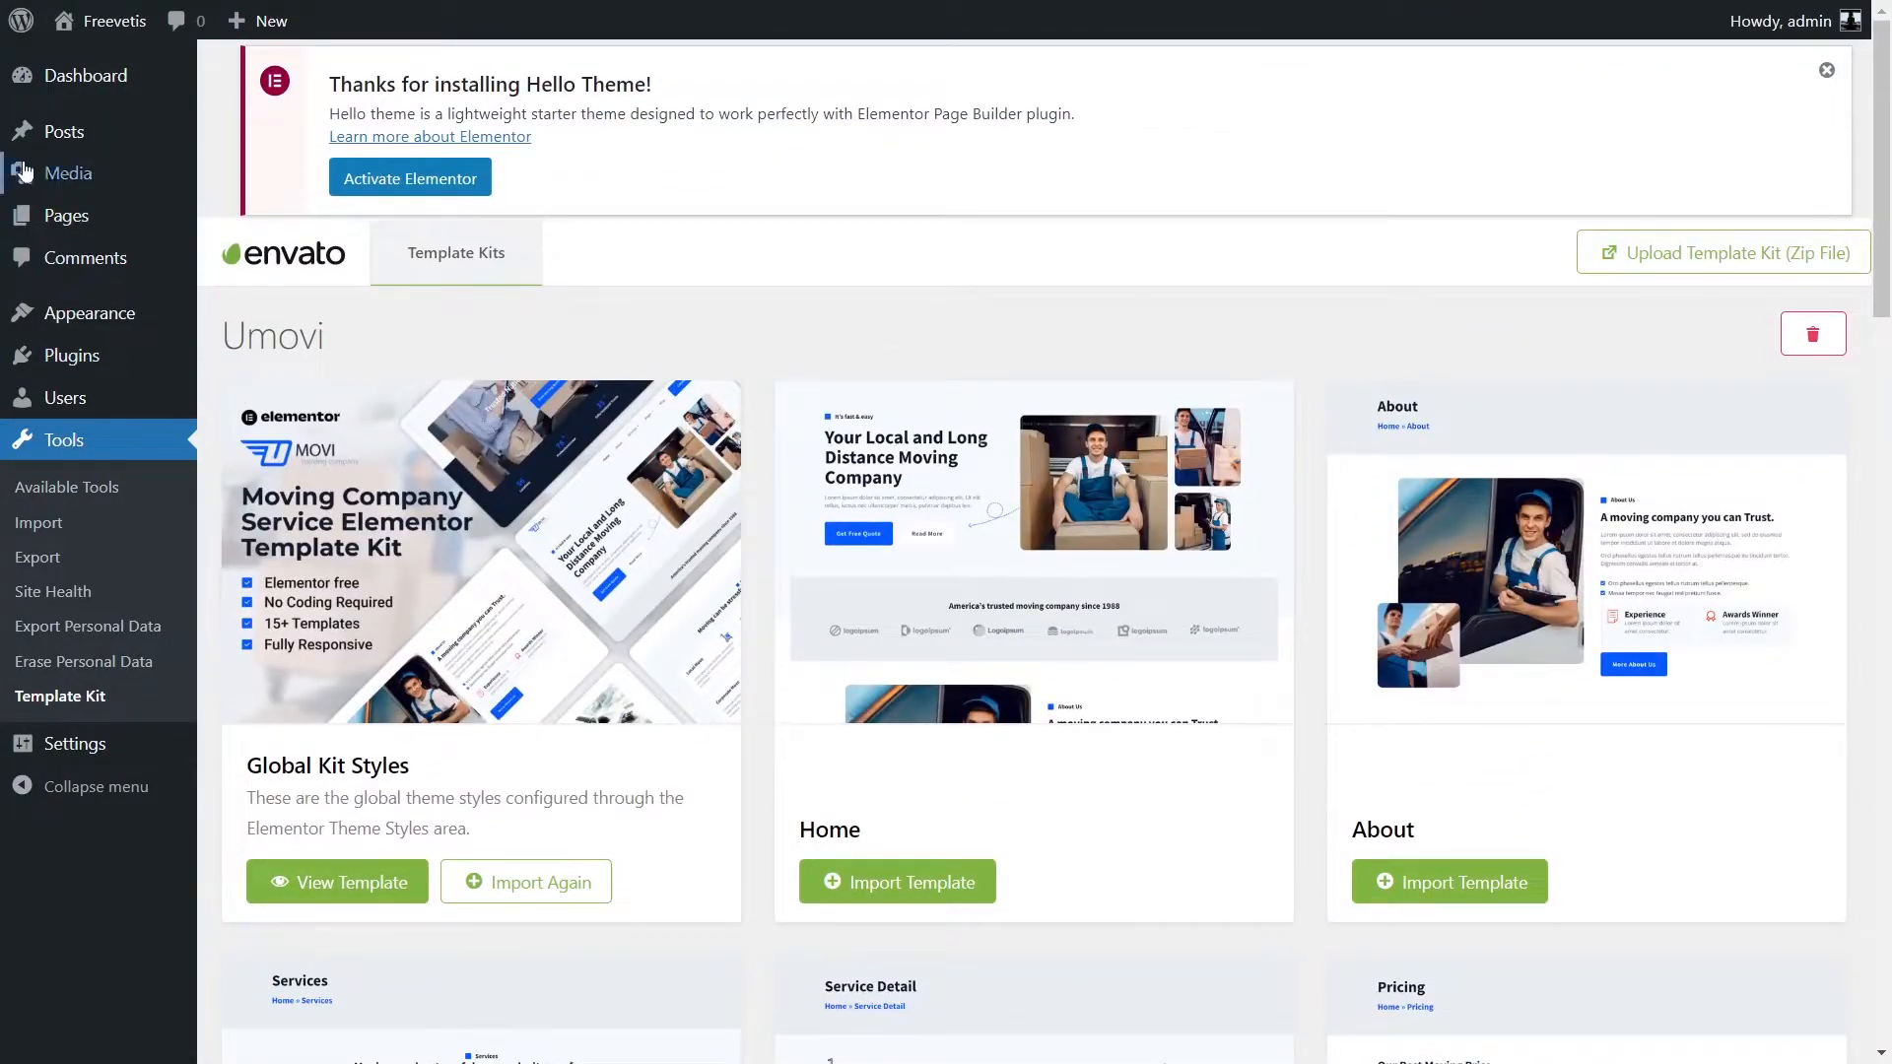
# Step: Create a new page titled Home and publish it
pyautogui.moveTo(103, 225)
pyautogui.click(264, 258)
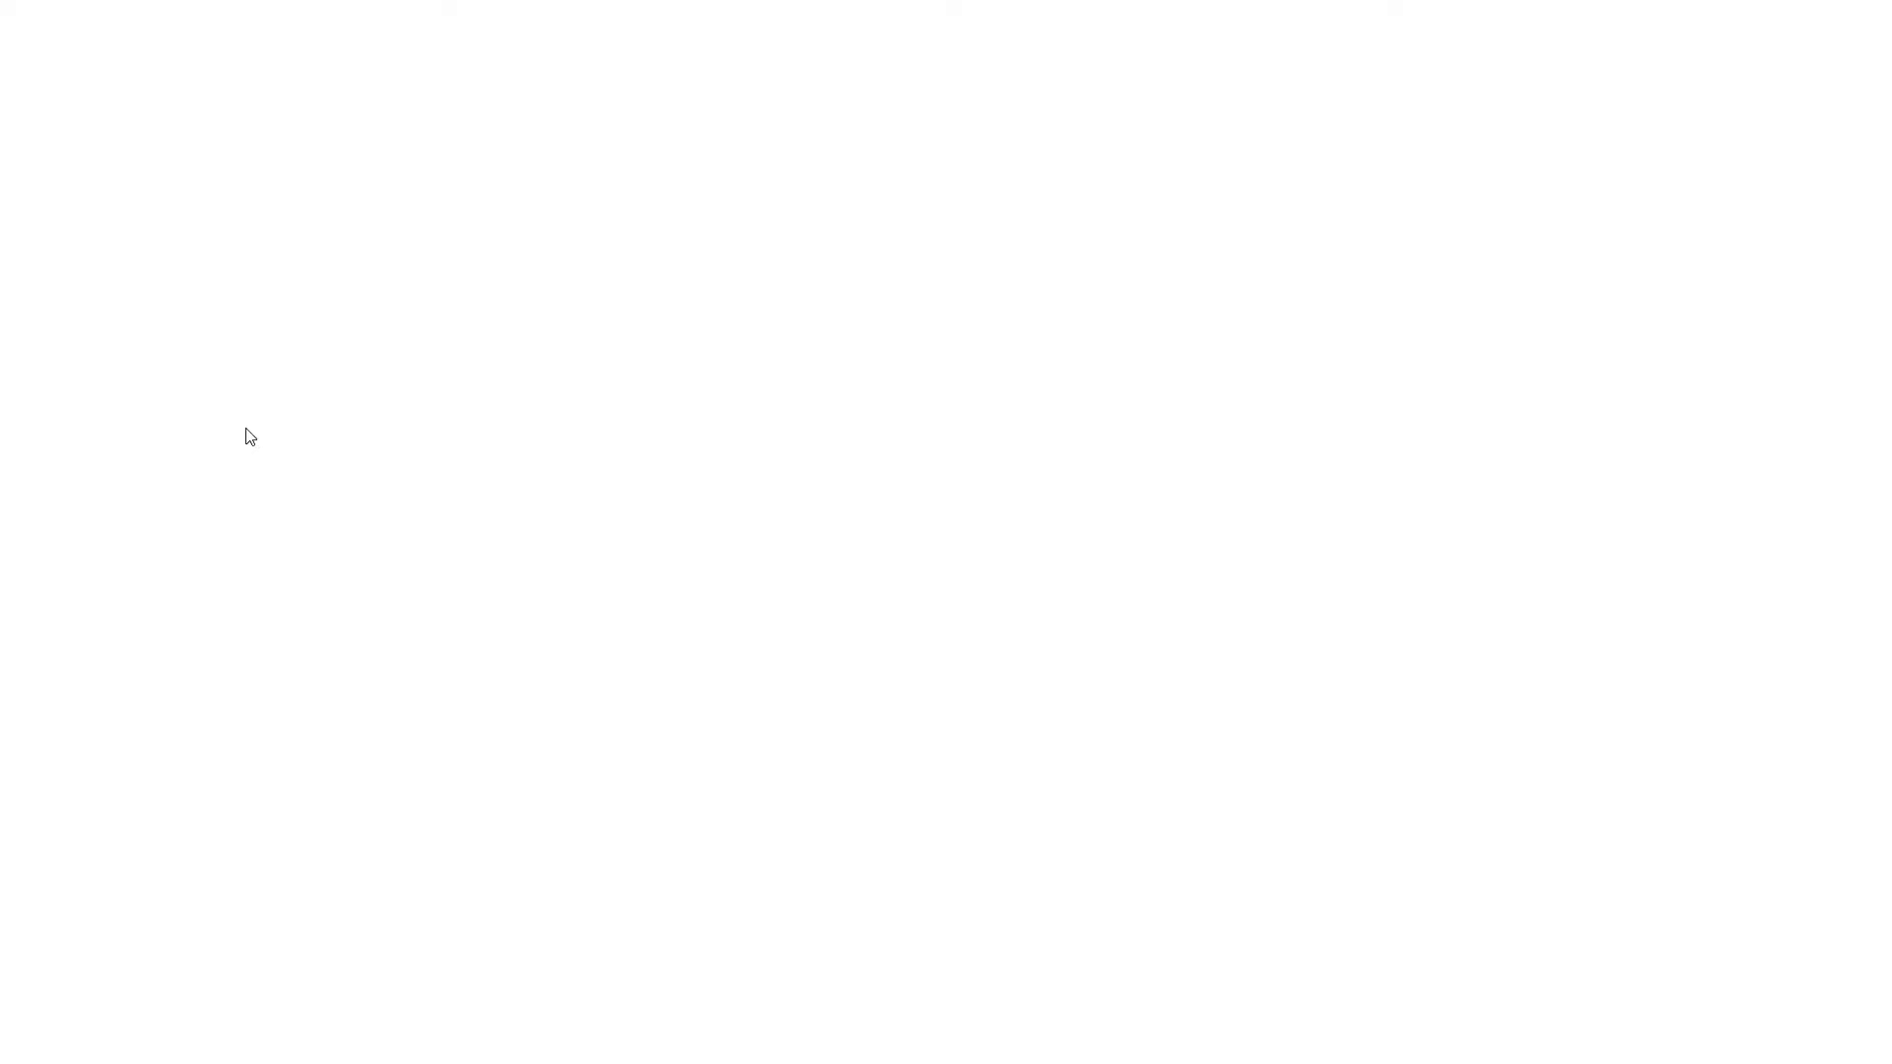
pyautogui.write('Home')
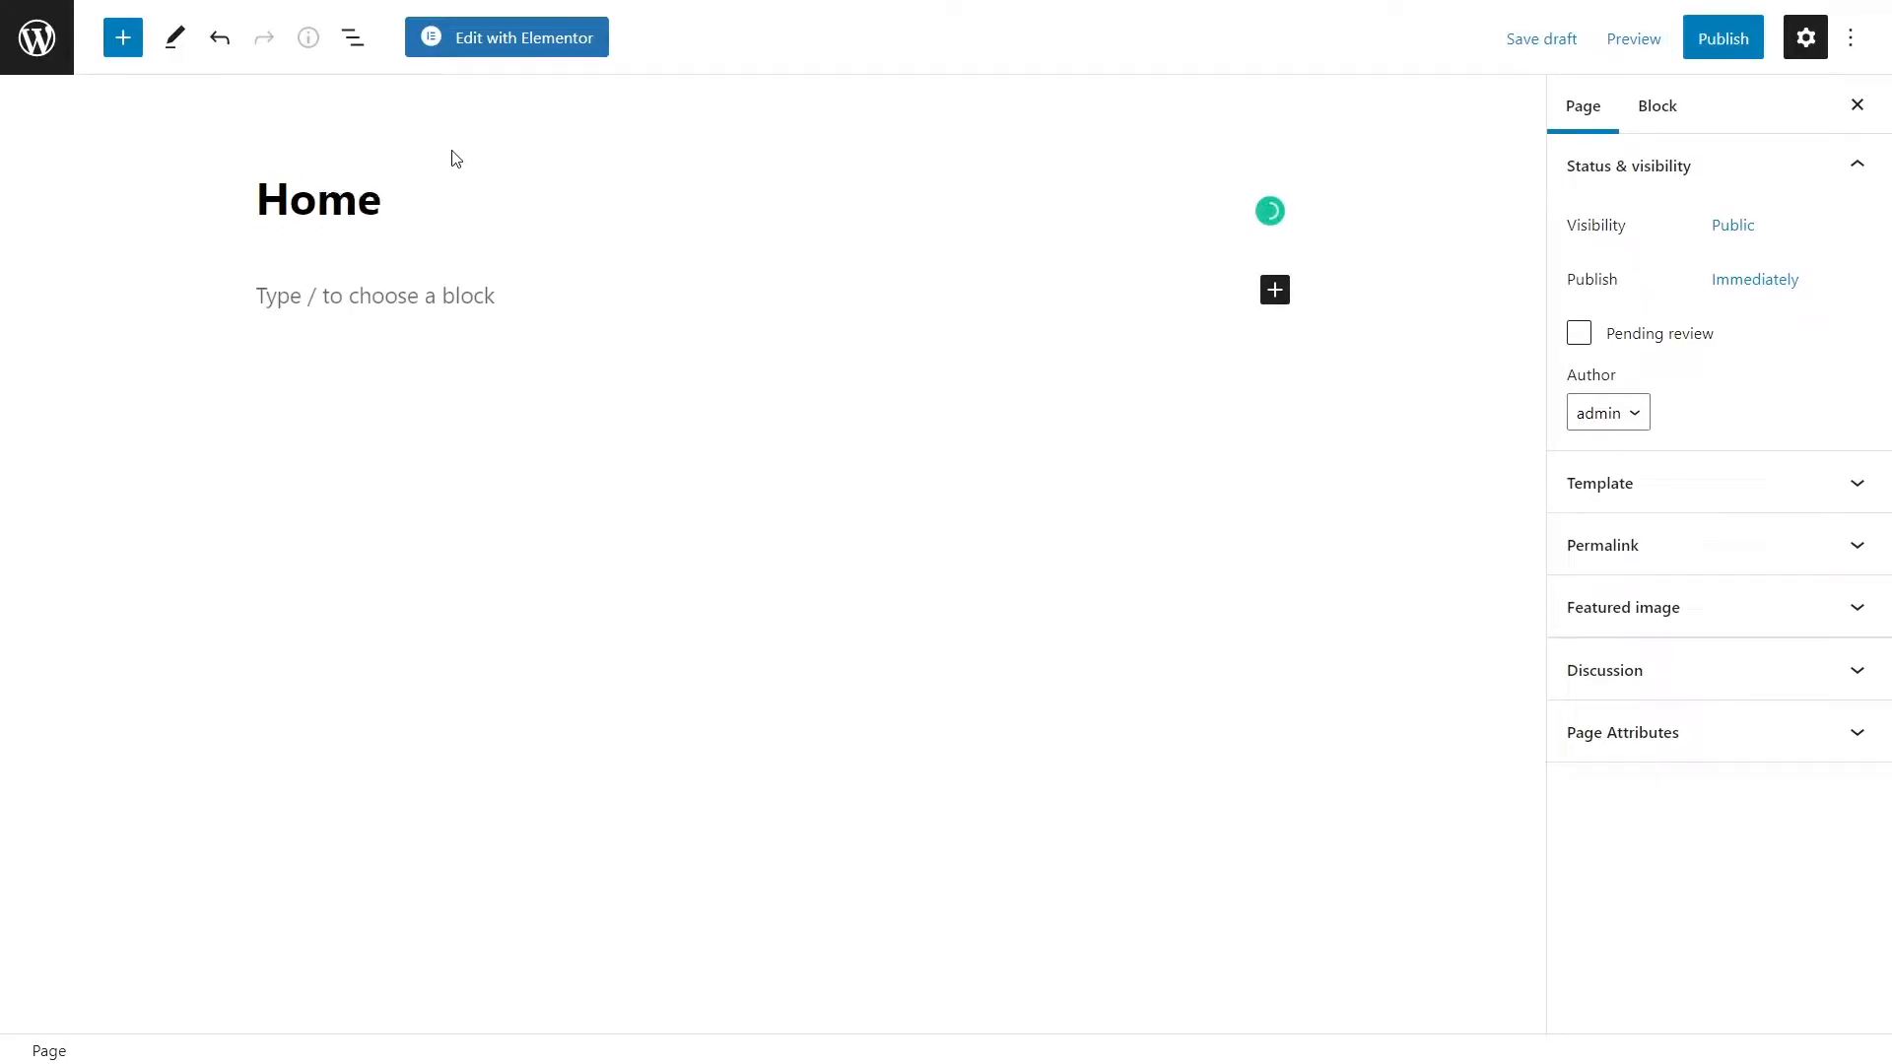
pyautogui.click(1724, 38)
pyautogui.click(1628, 38)
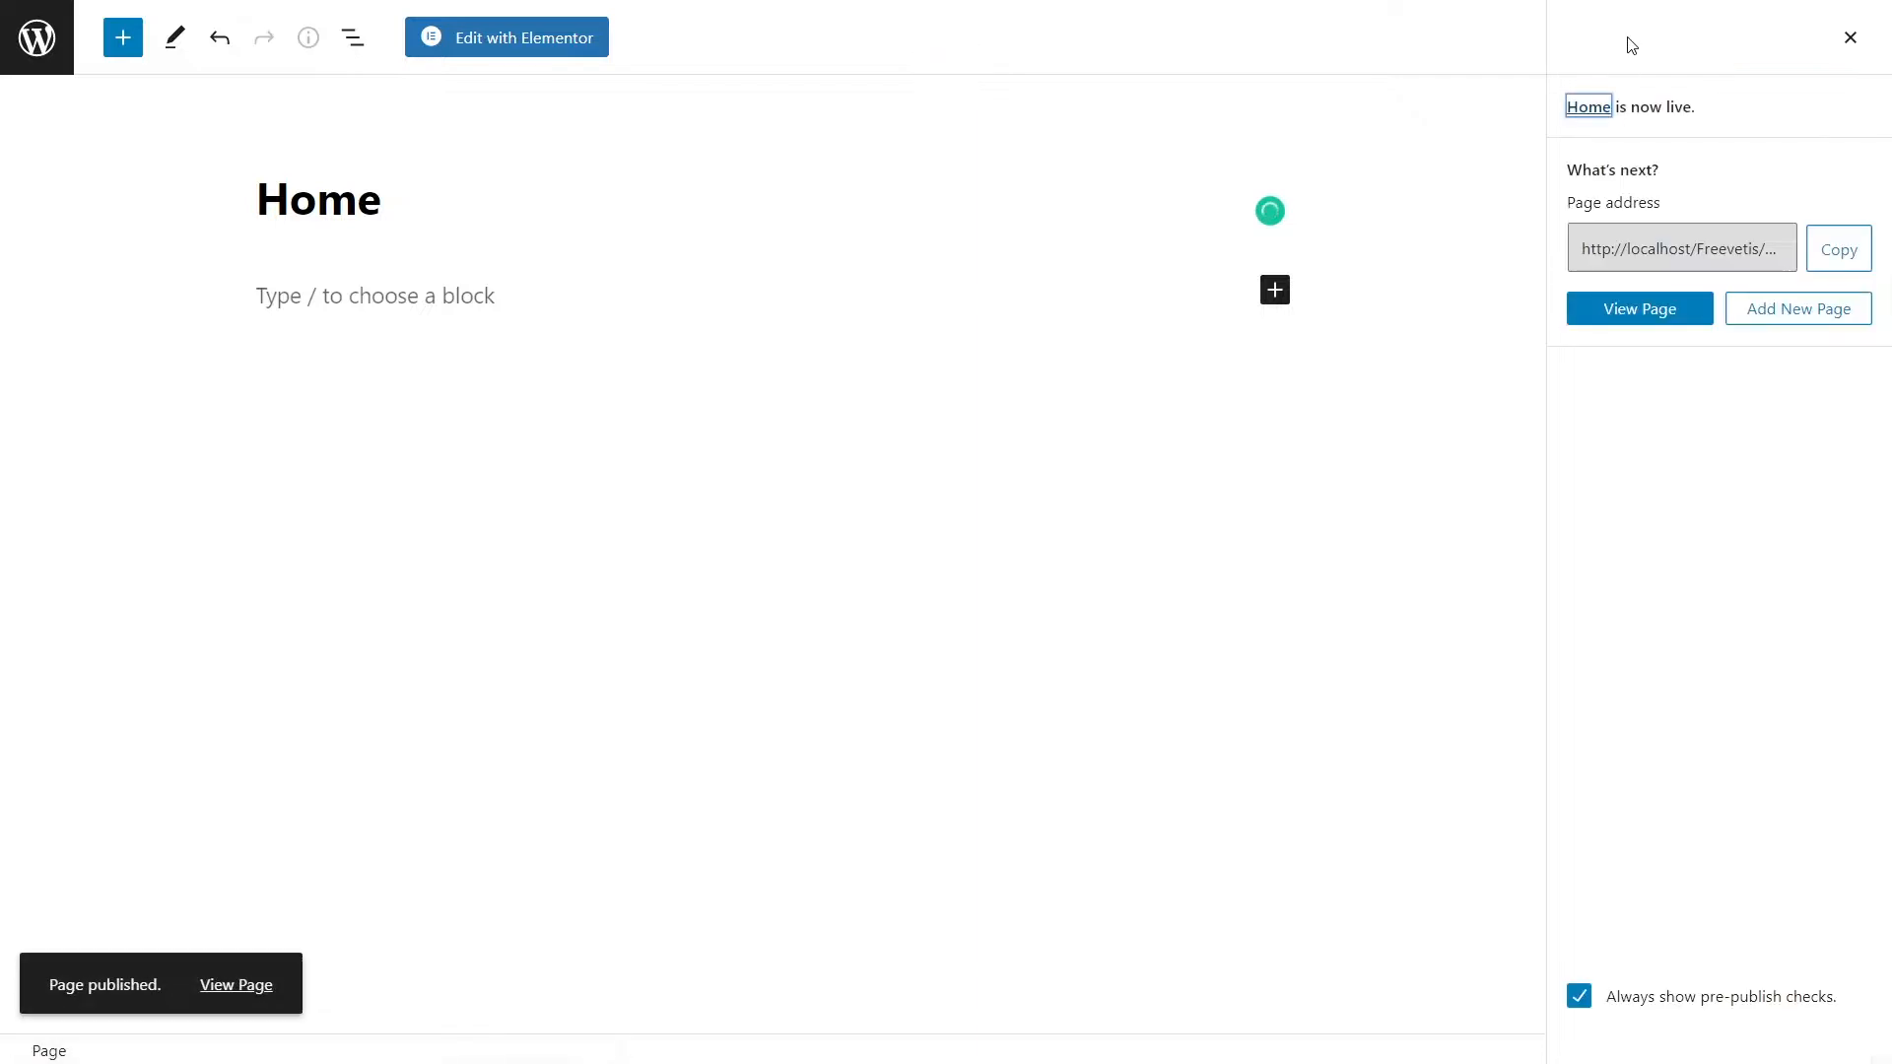
# Step: Edit the Home page with Elementor, inserting the Umovi kit's Home template and hiding the page title
pyautogui.click(517, 37)
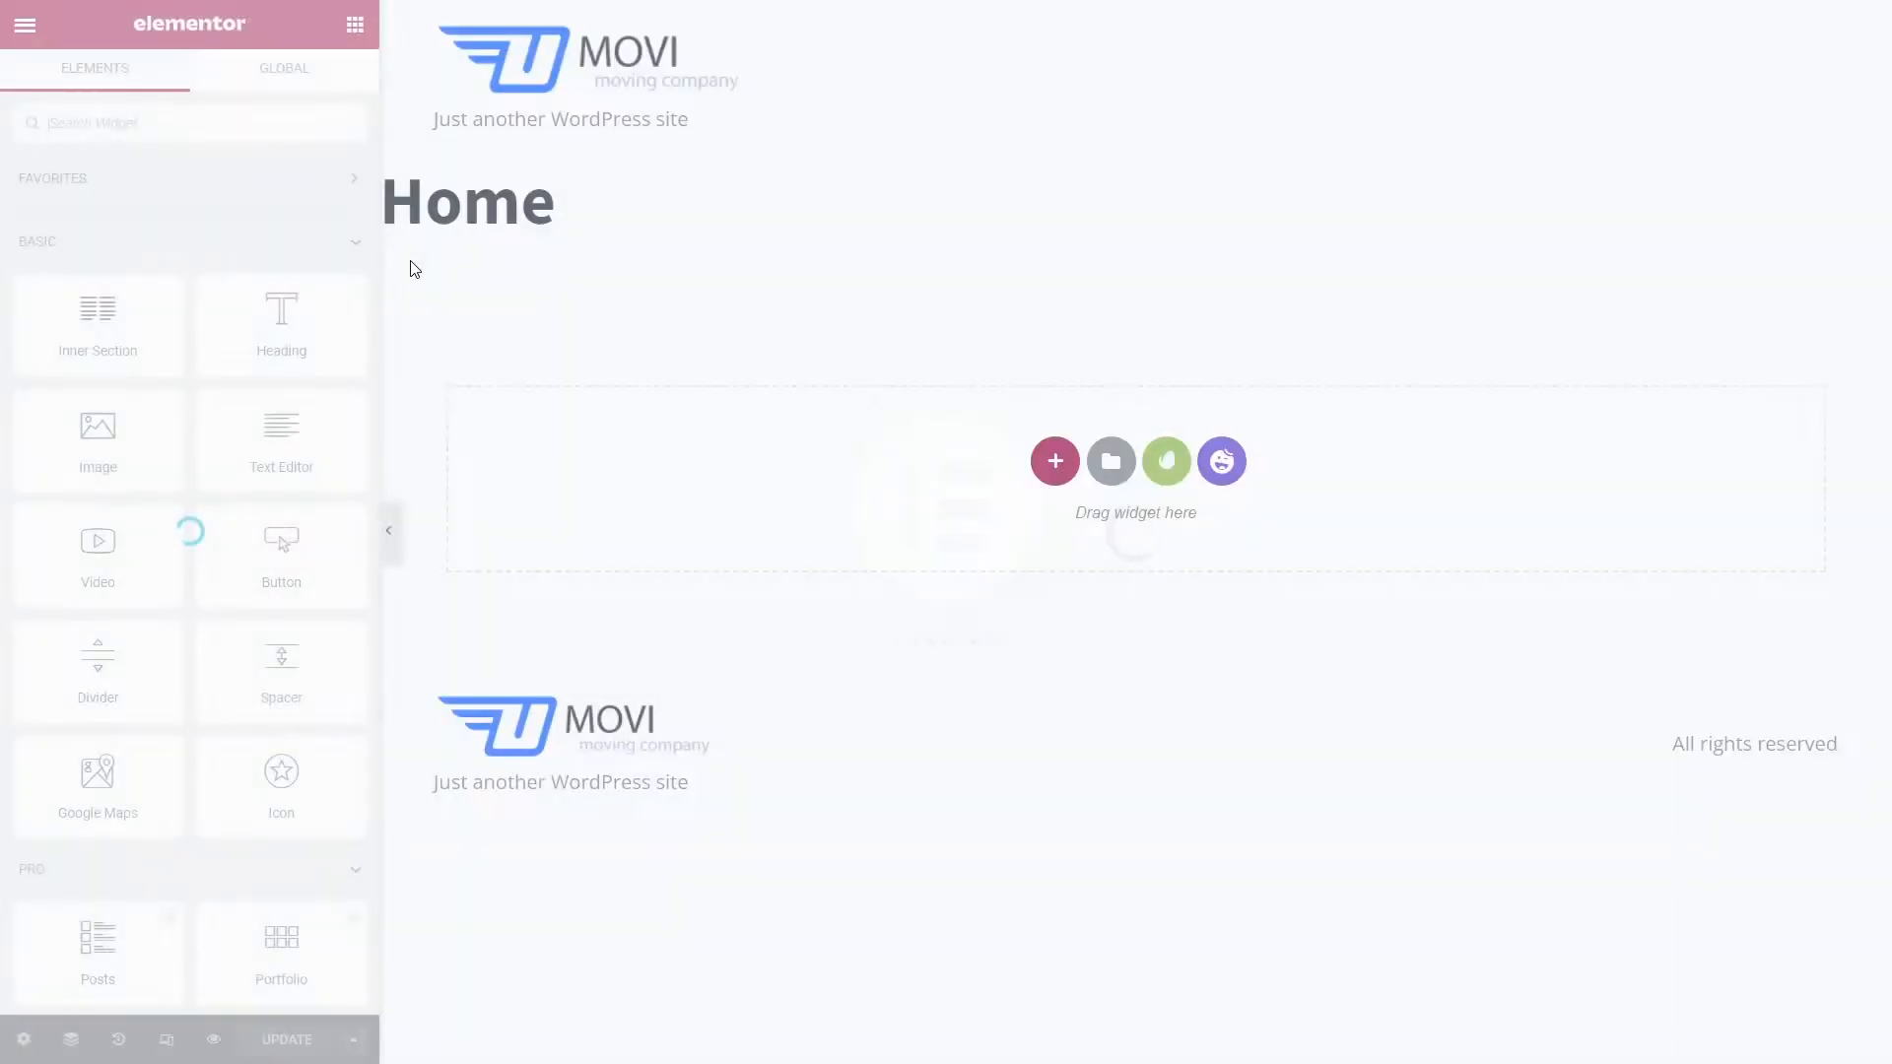
pyautogui.click(1181, 477)
pyautogui.click(582, 427)
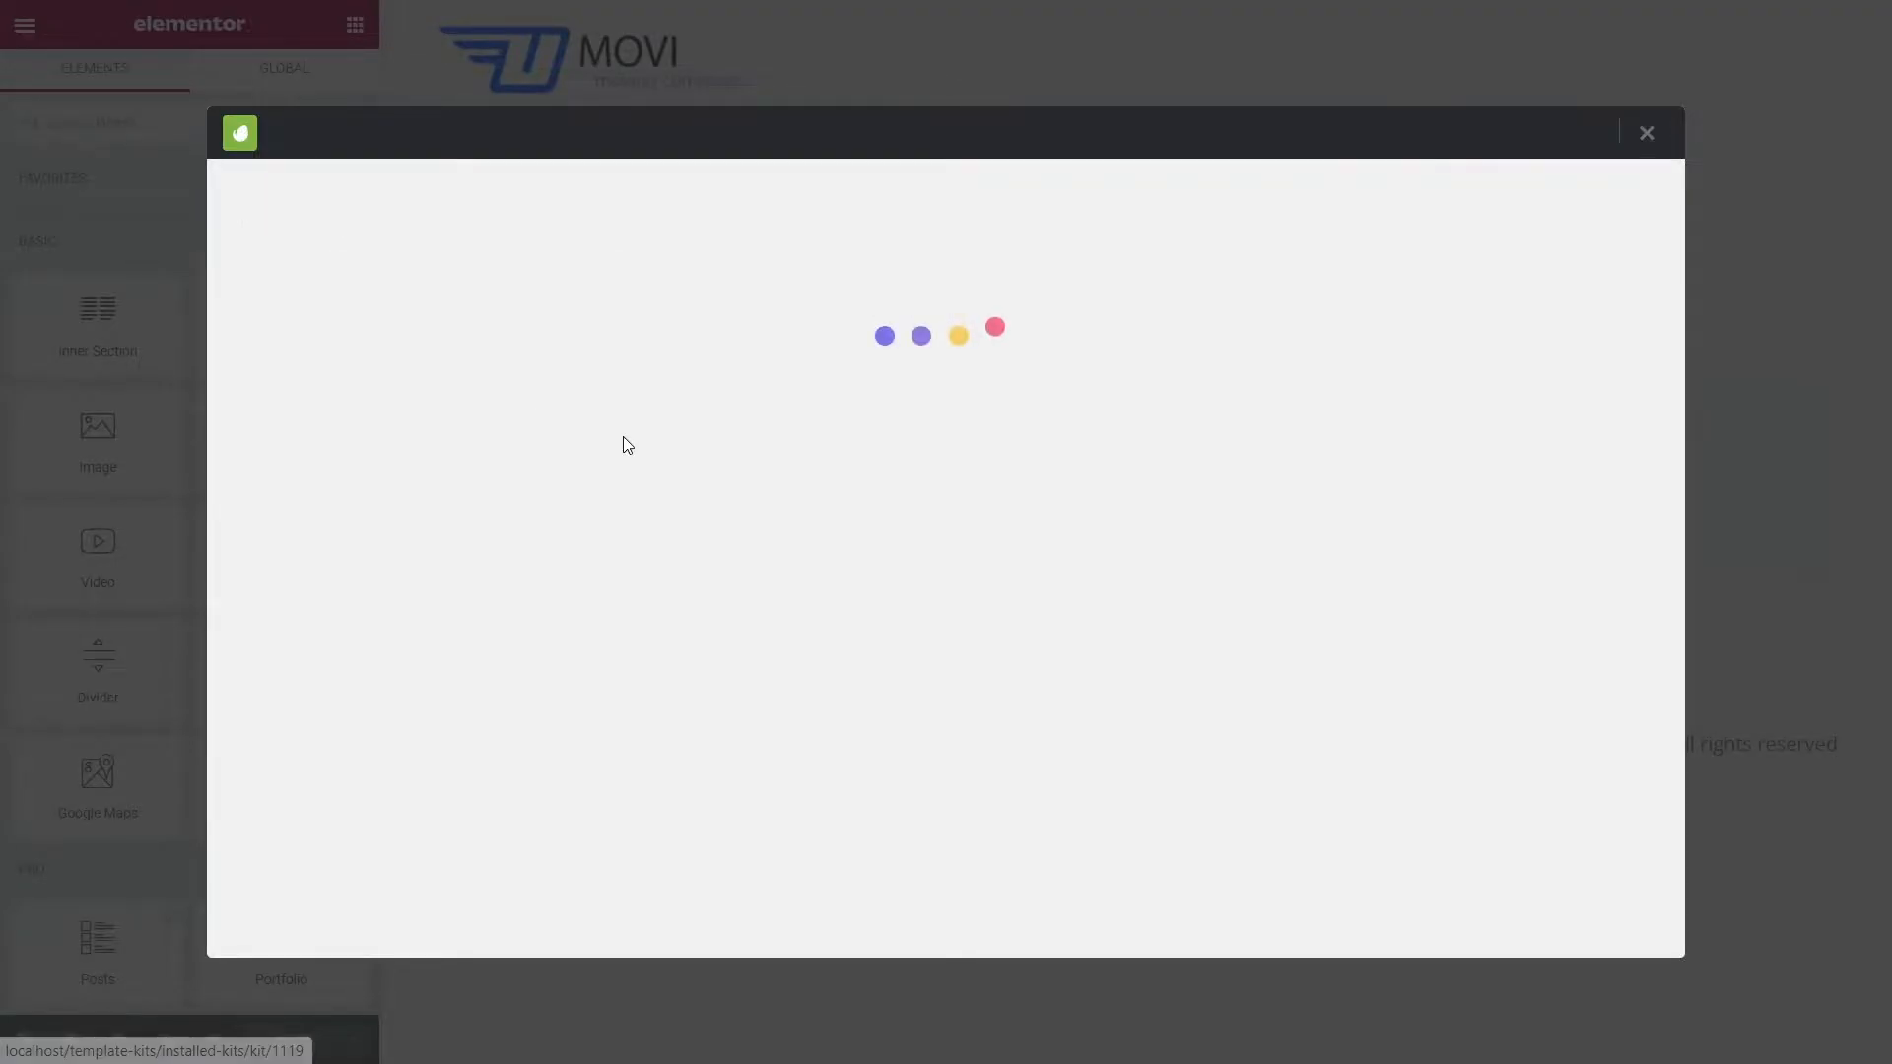
pyautogui.click(822, 768)
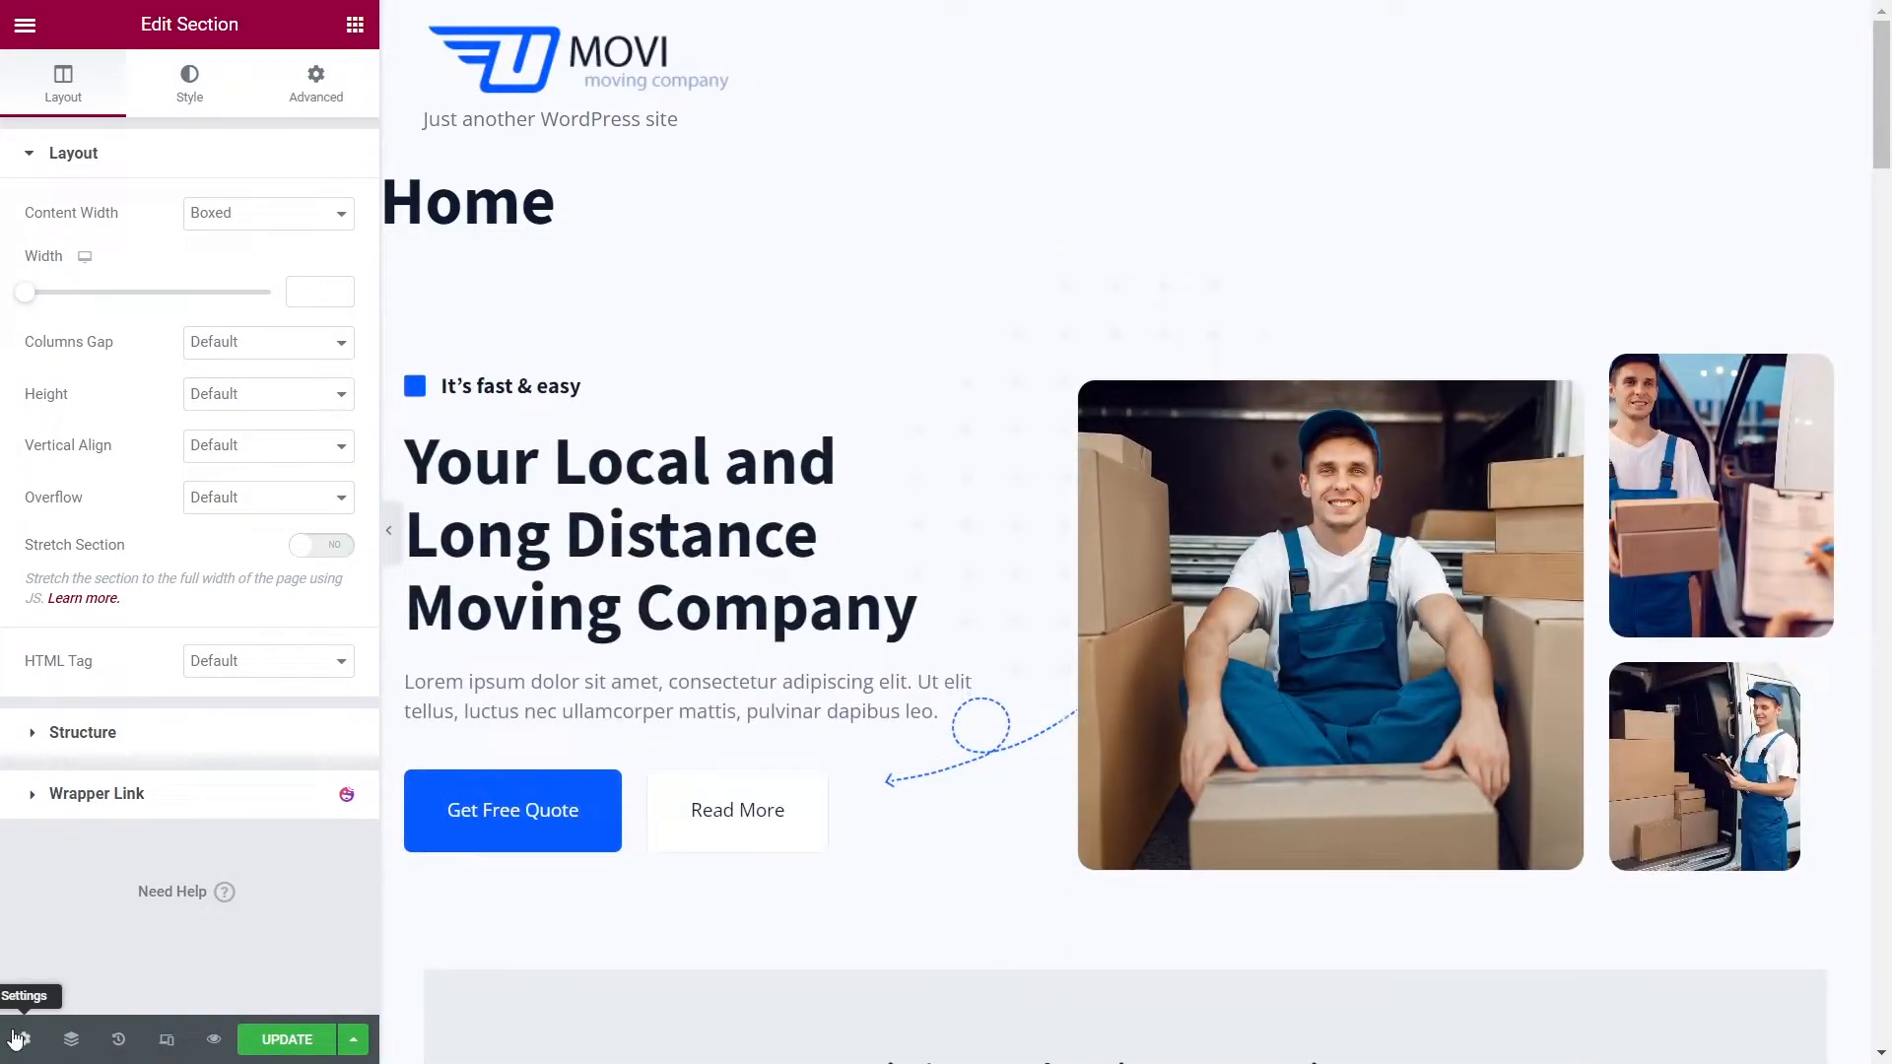
pyautogui.click(24, 1039)
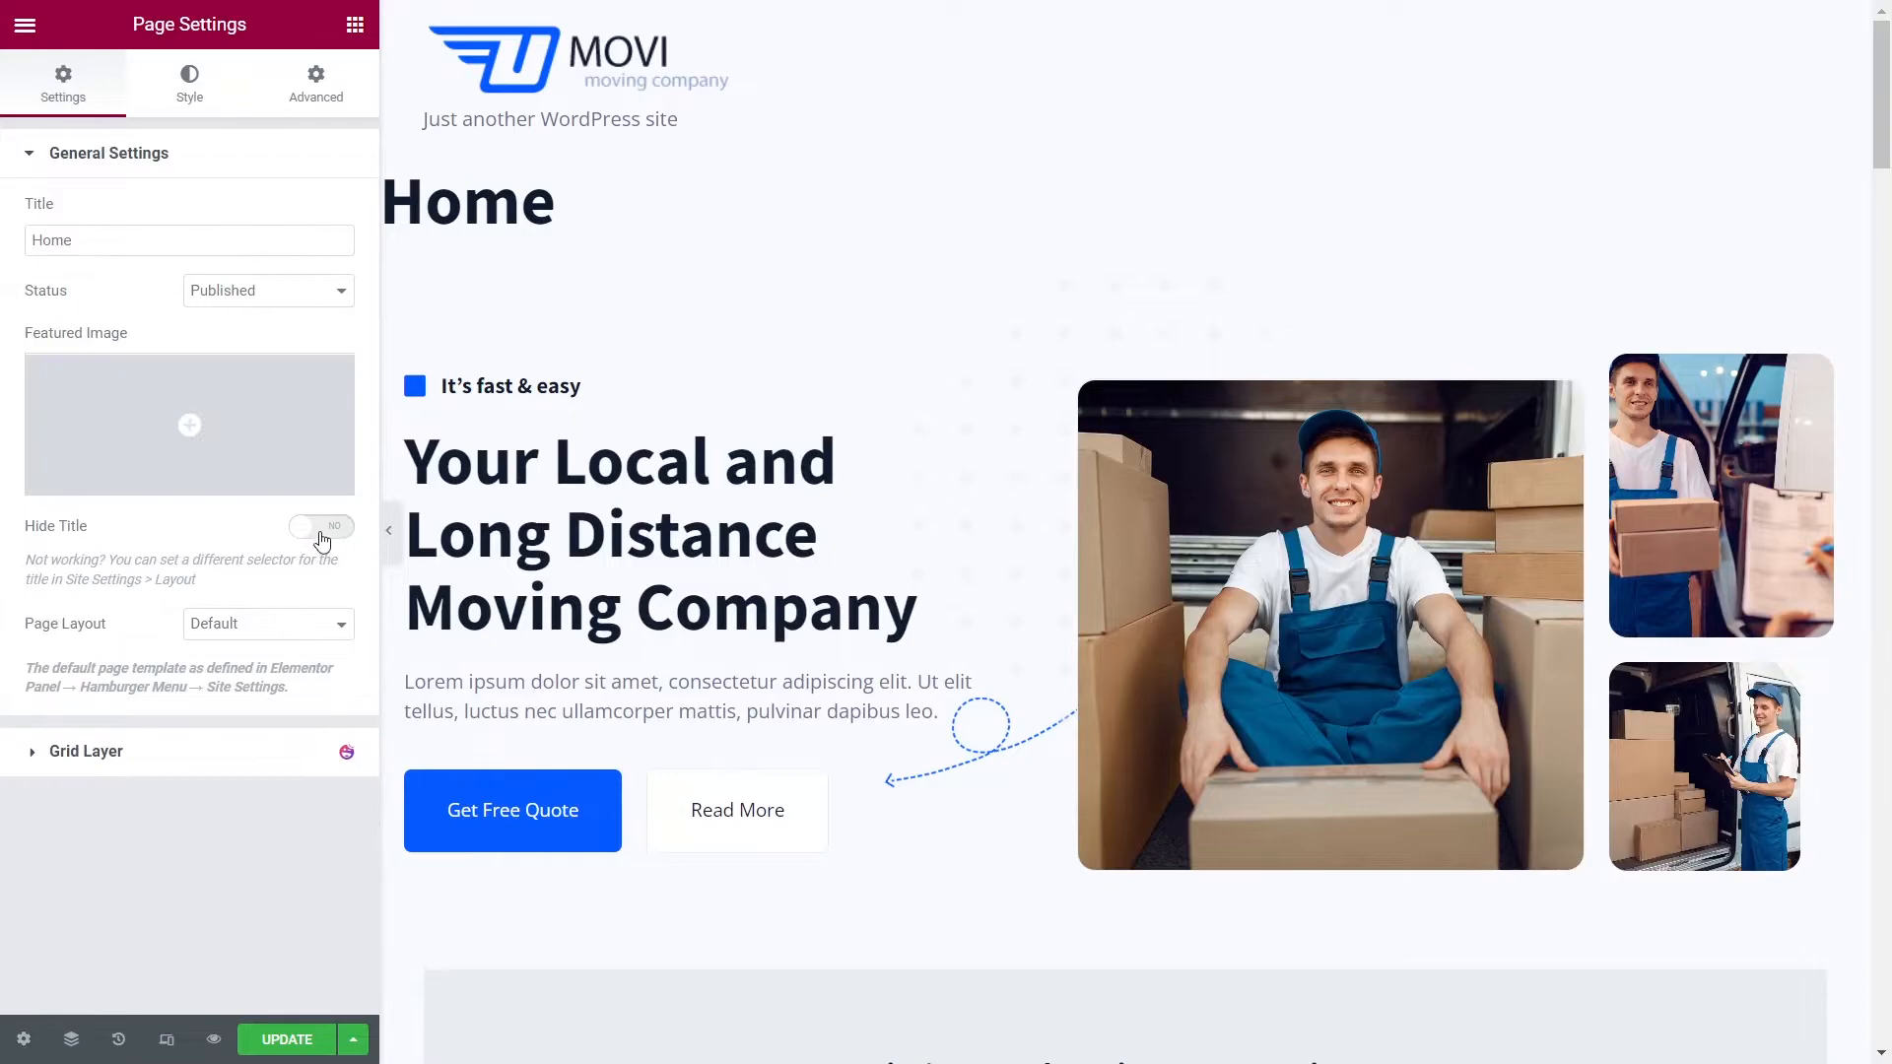
pyautogui.click(328, 528)
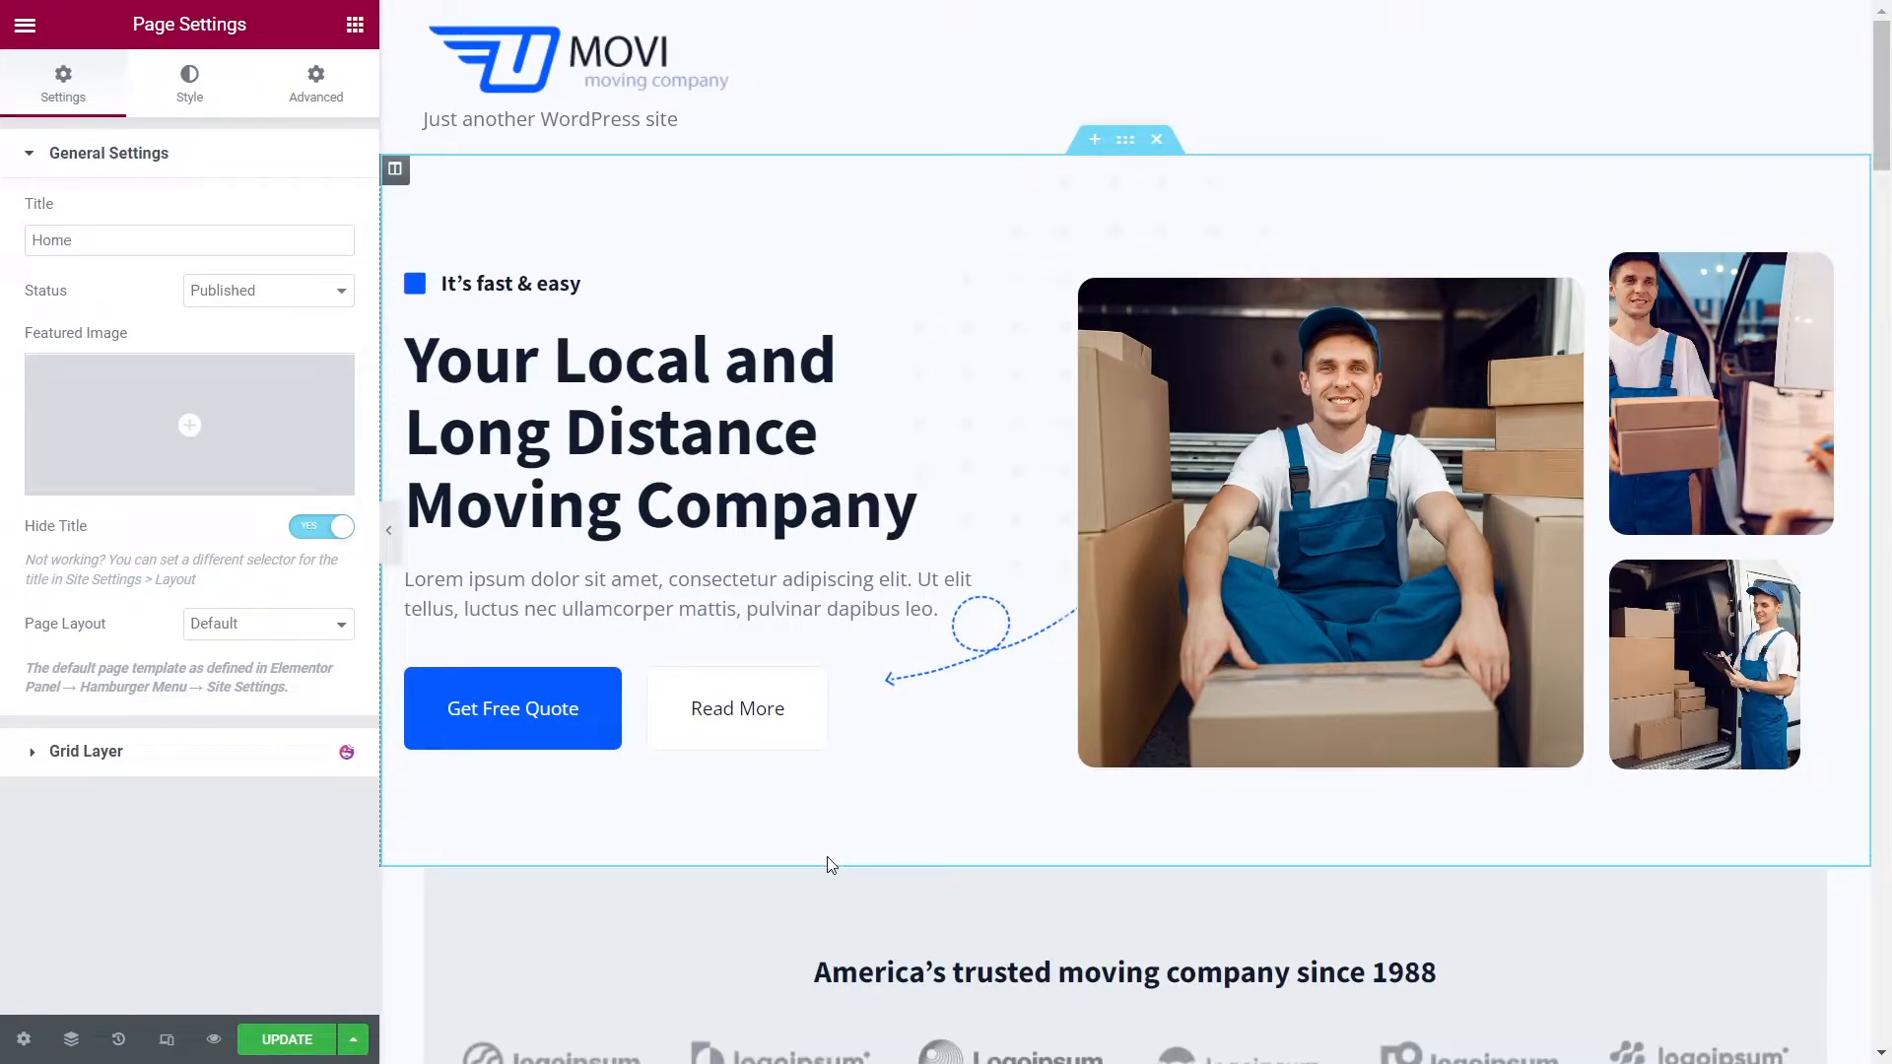
# Step: Create a new blank MetForm form for the "Where Can We Help You Move To?" section and open it for editing
pyautogui.scroll(-10, 825, 855)
pyautogui.scroll(-20, 827, 856)
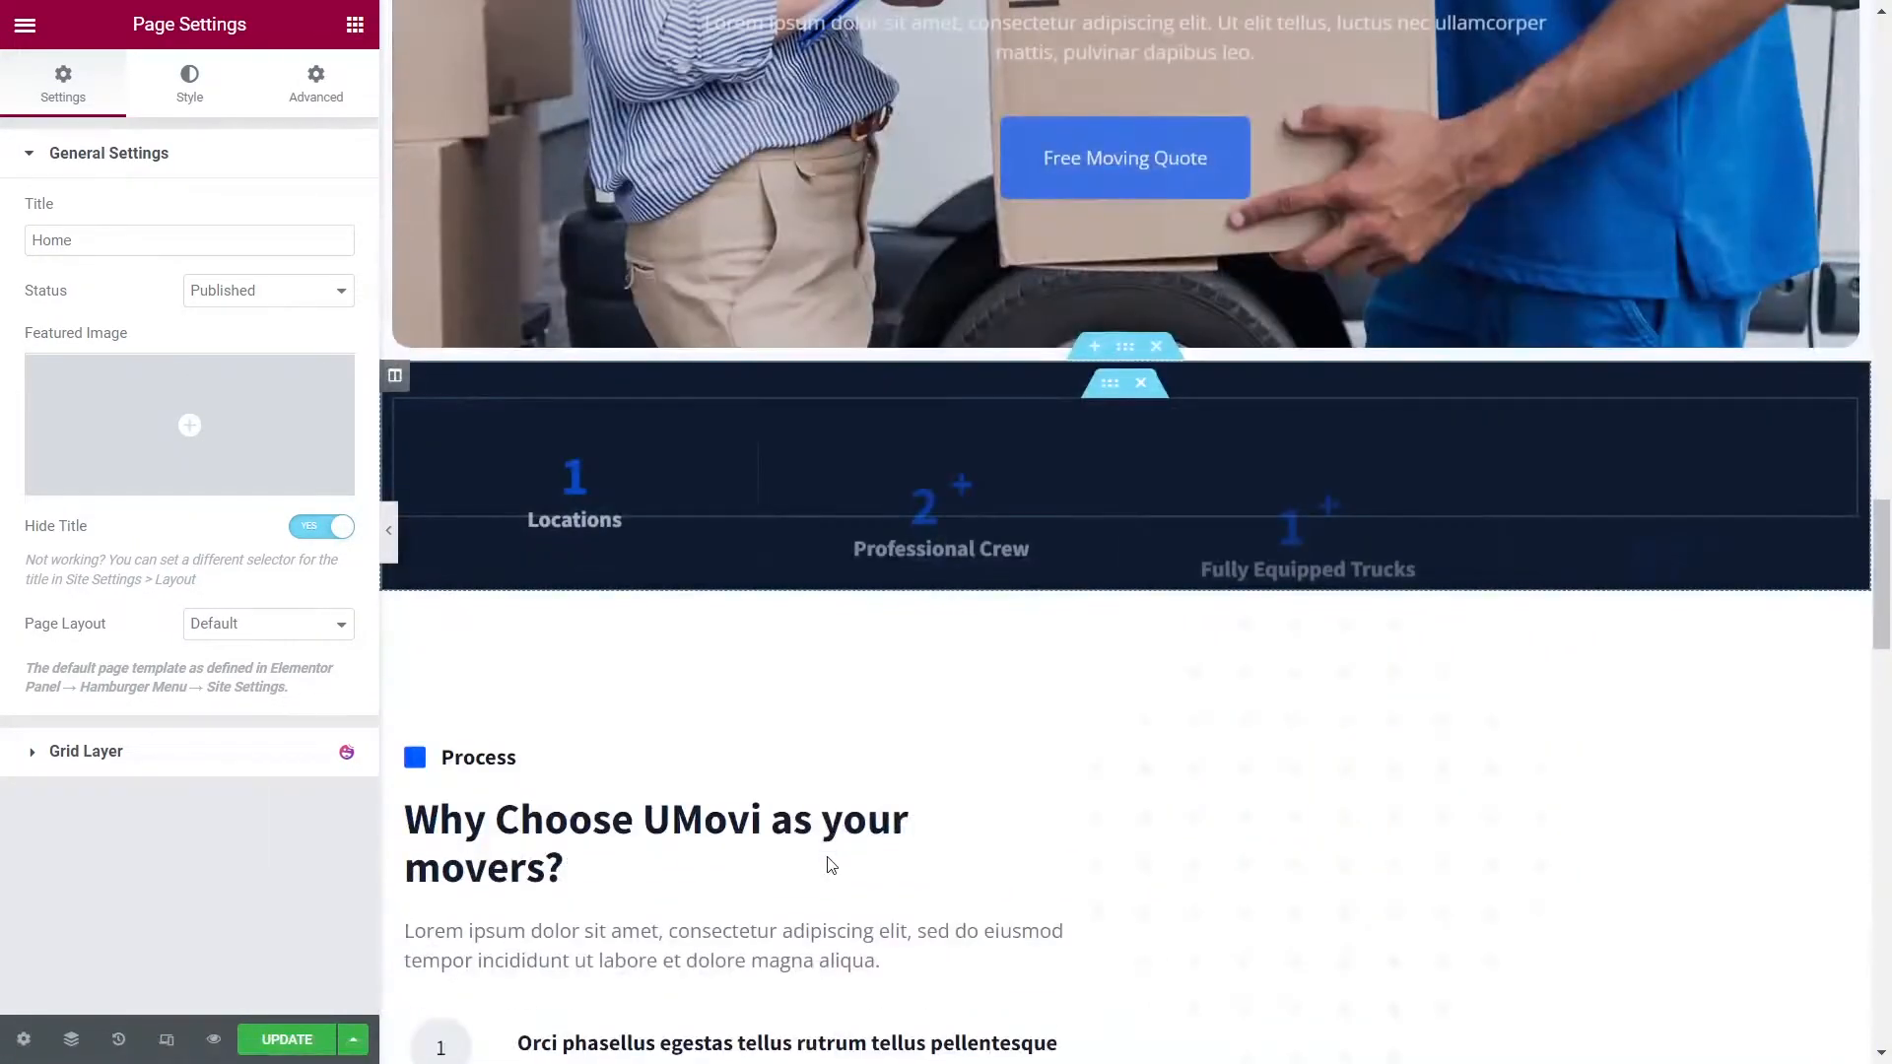
pyautogui.scroll(-1, 827, 864)
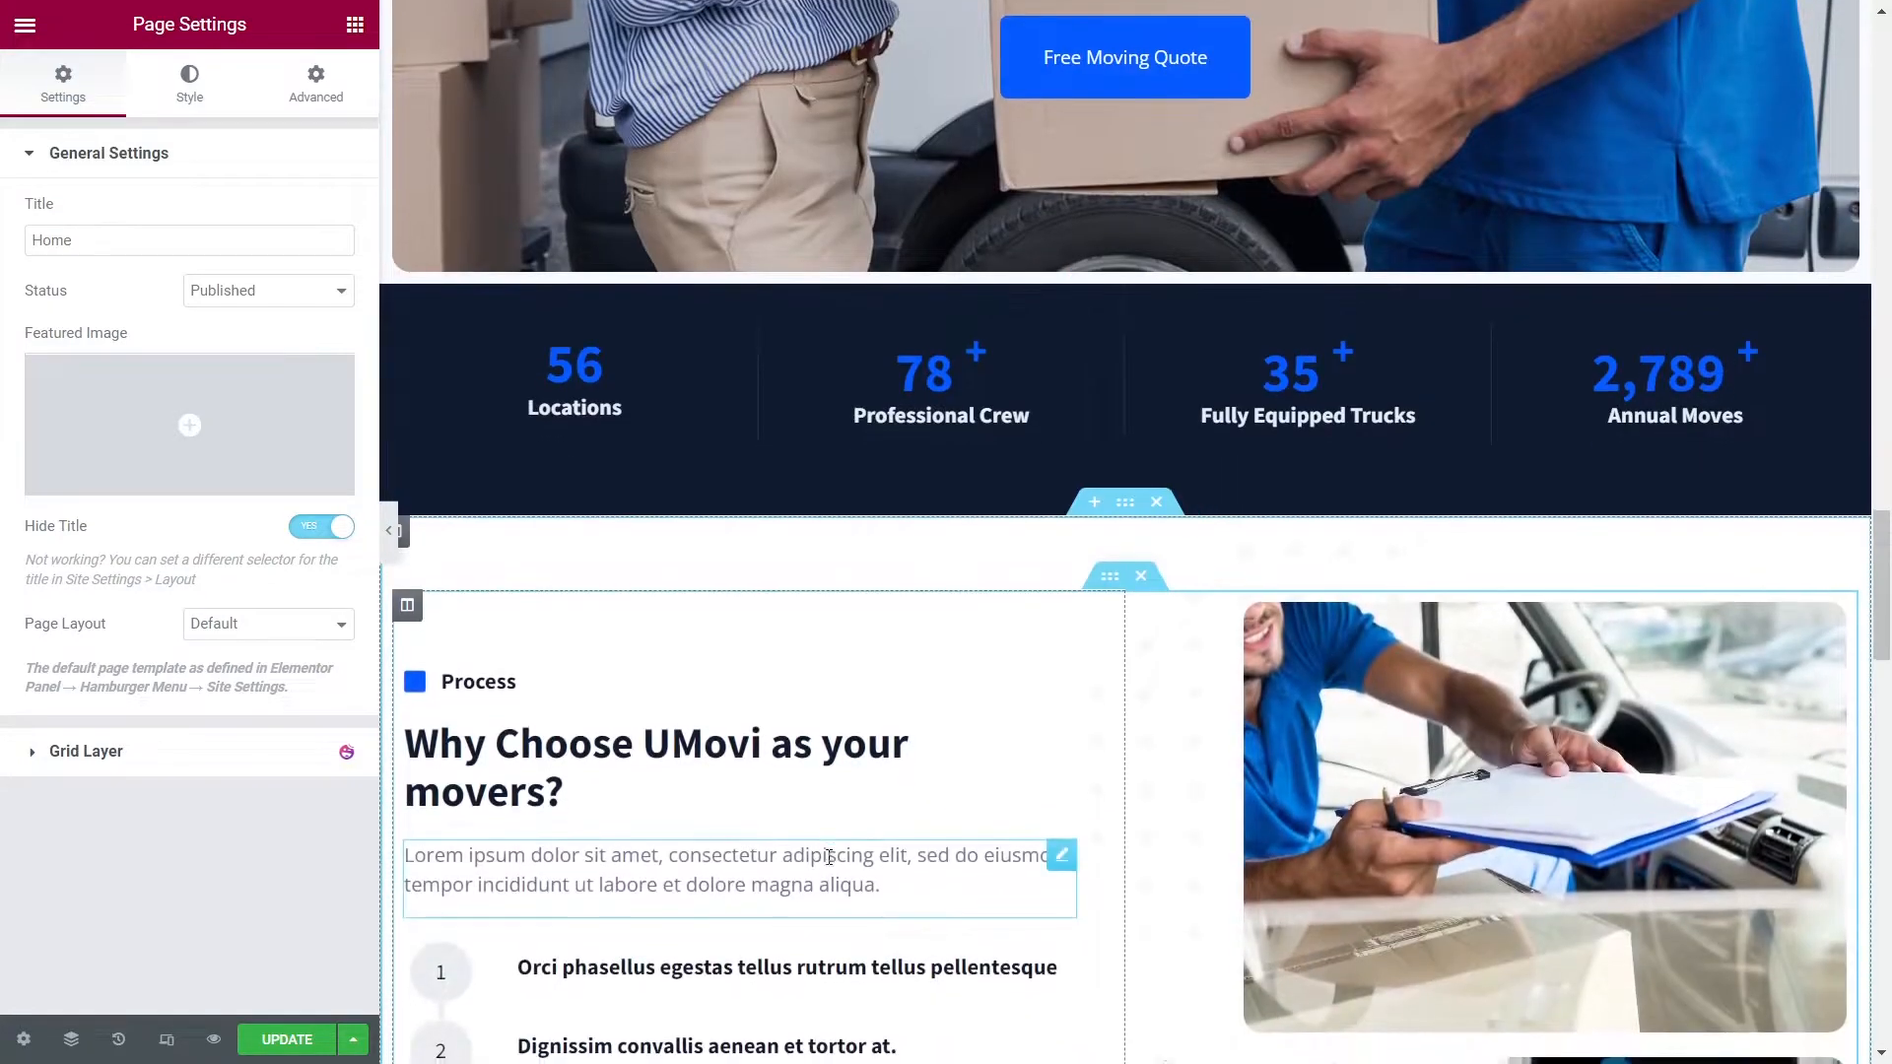
pyautogui.scroll(-8, 828, 864)
pyautogui.scroll(-10, 828, 864)
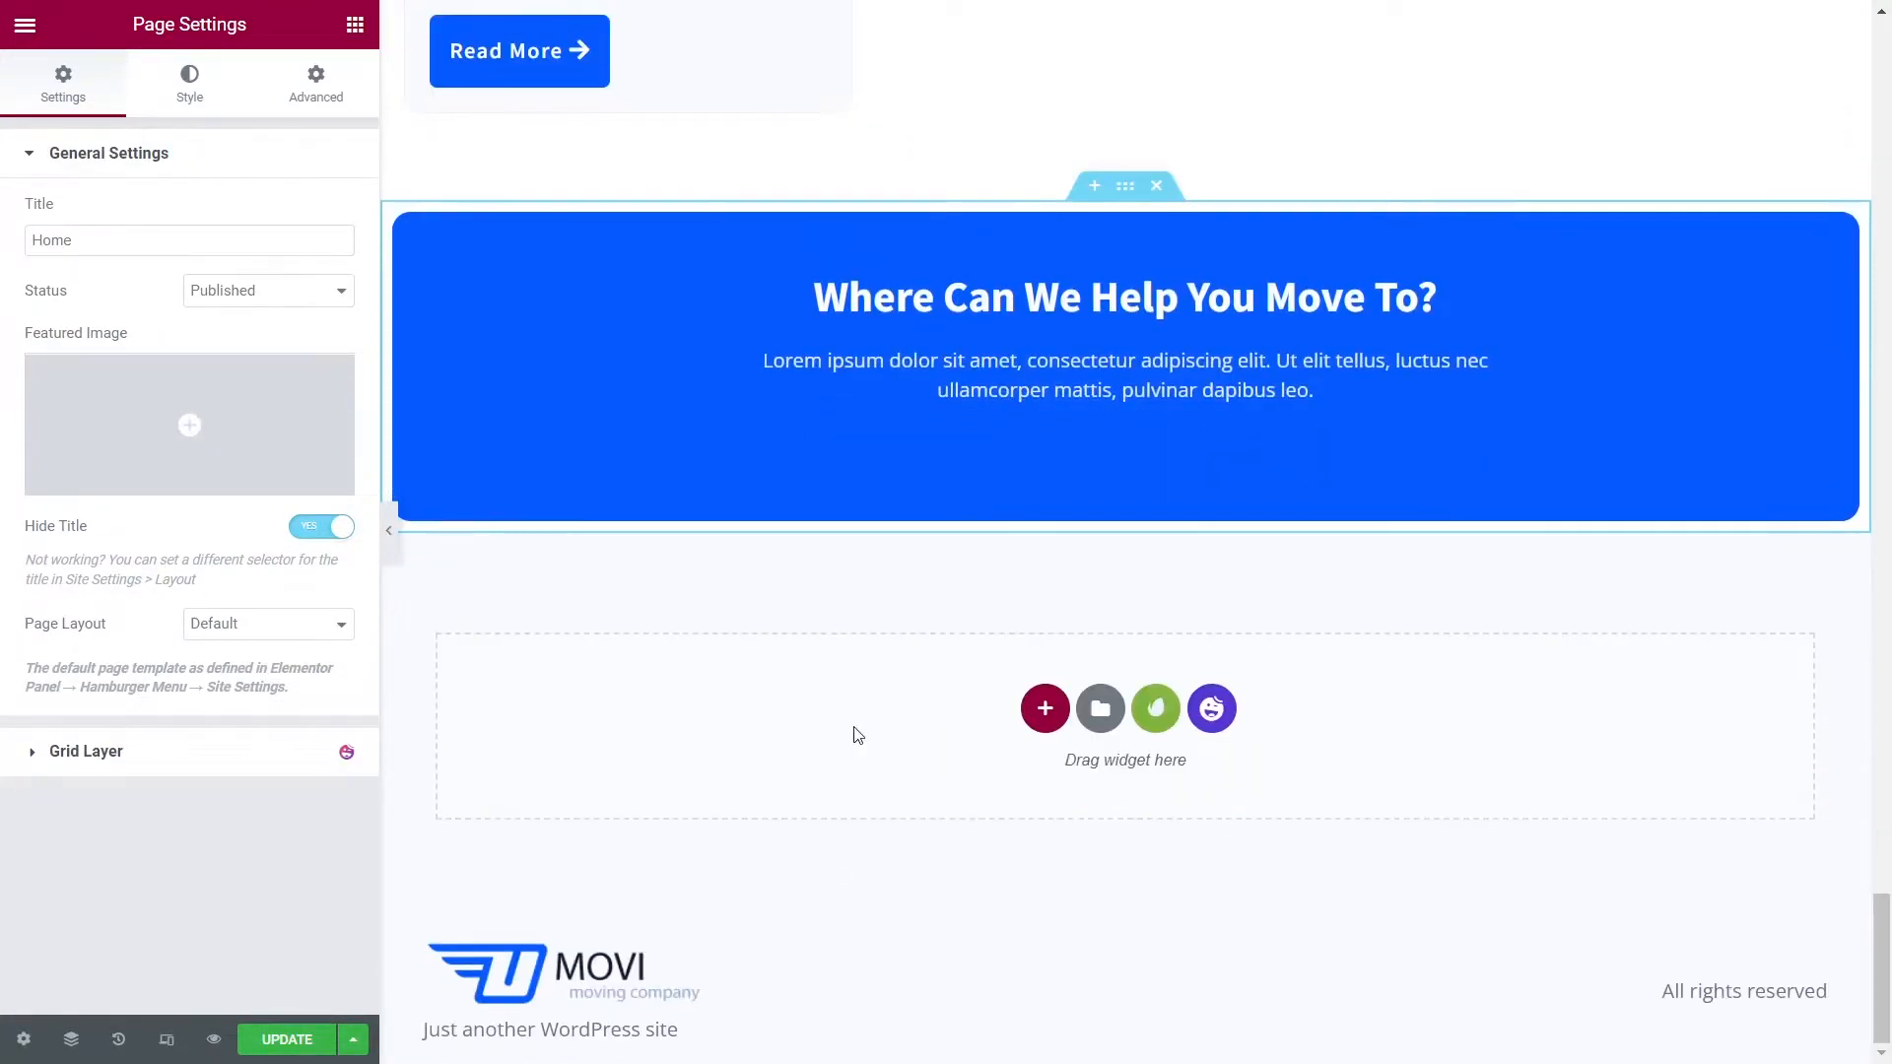
pyautogui.click(895, 453)
pyautogui.click(85, 268)
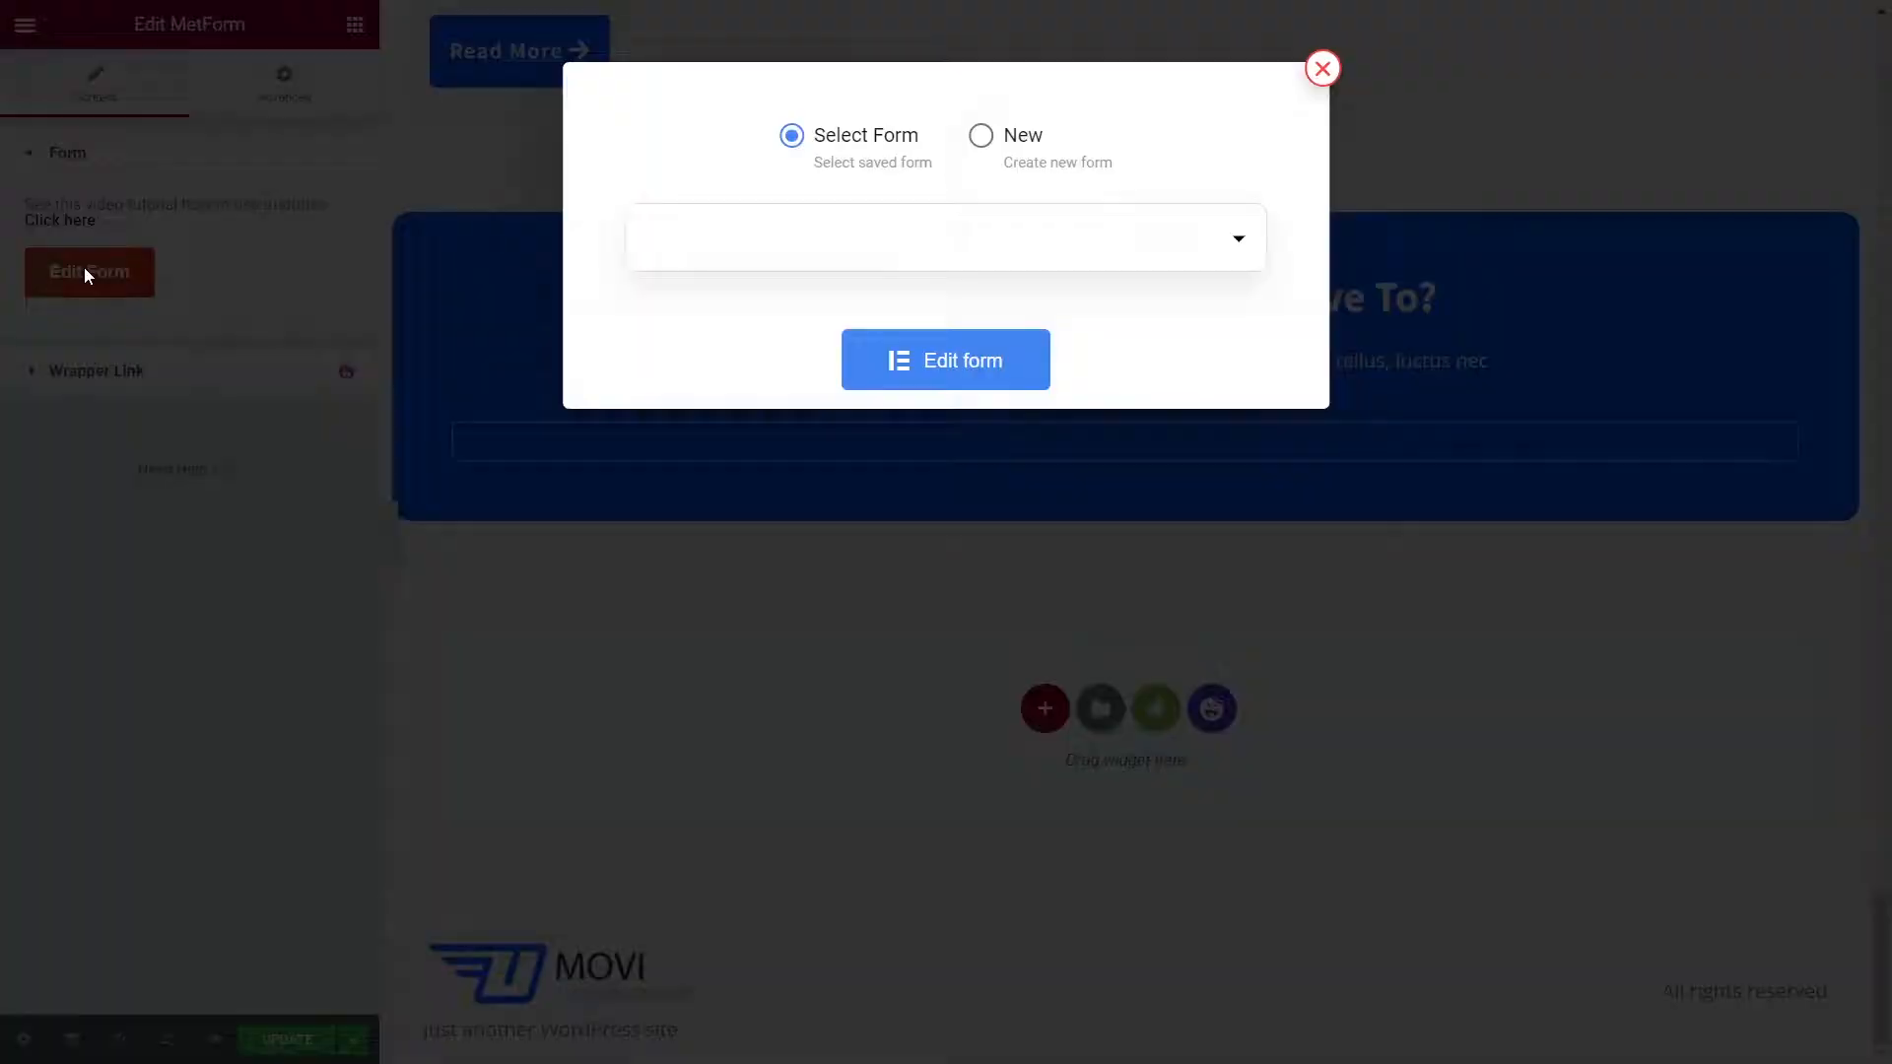
pyautogui.click(994, 177)
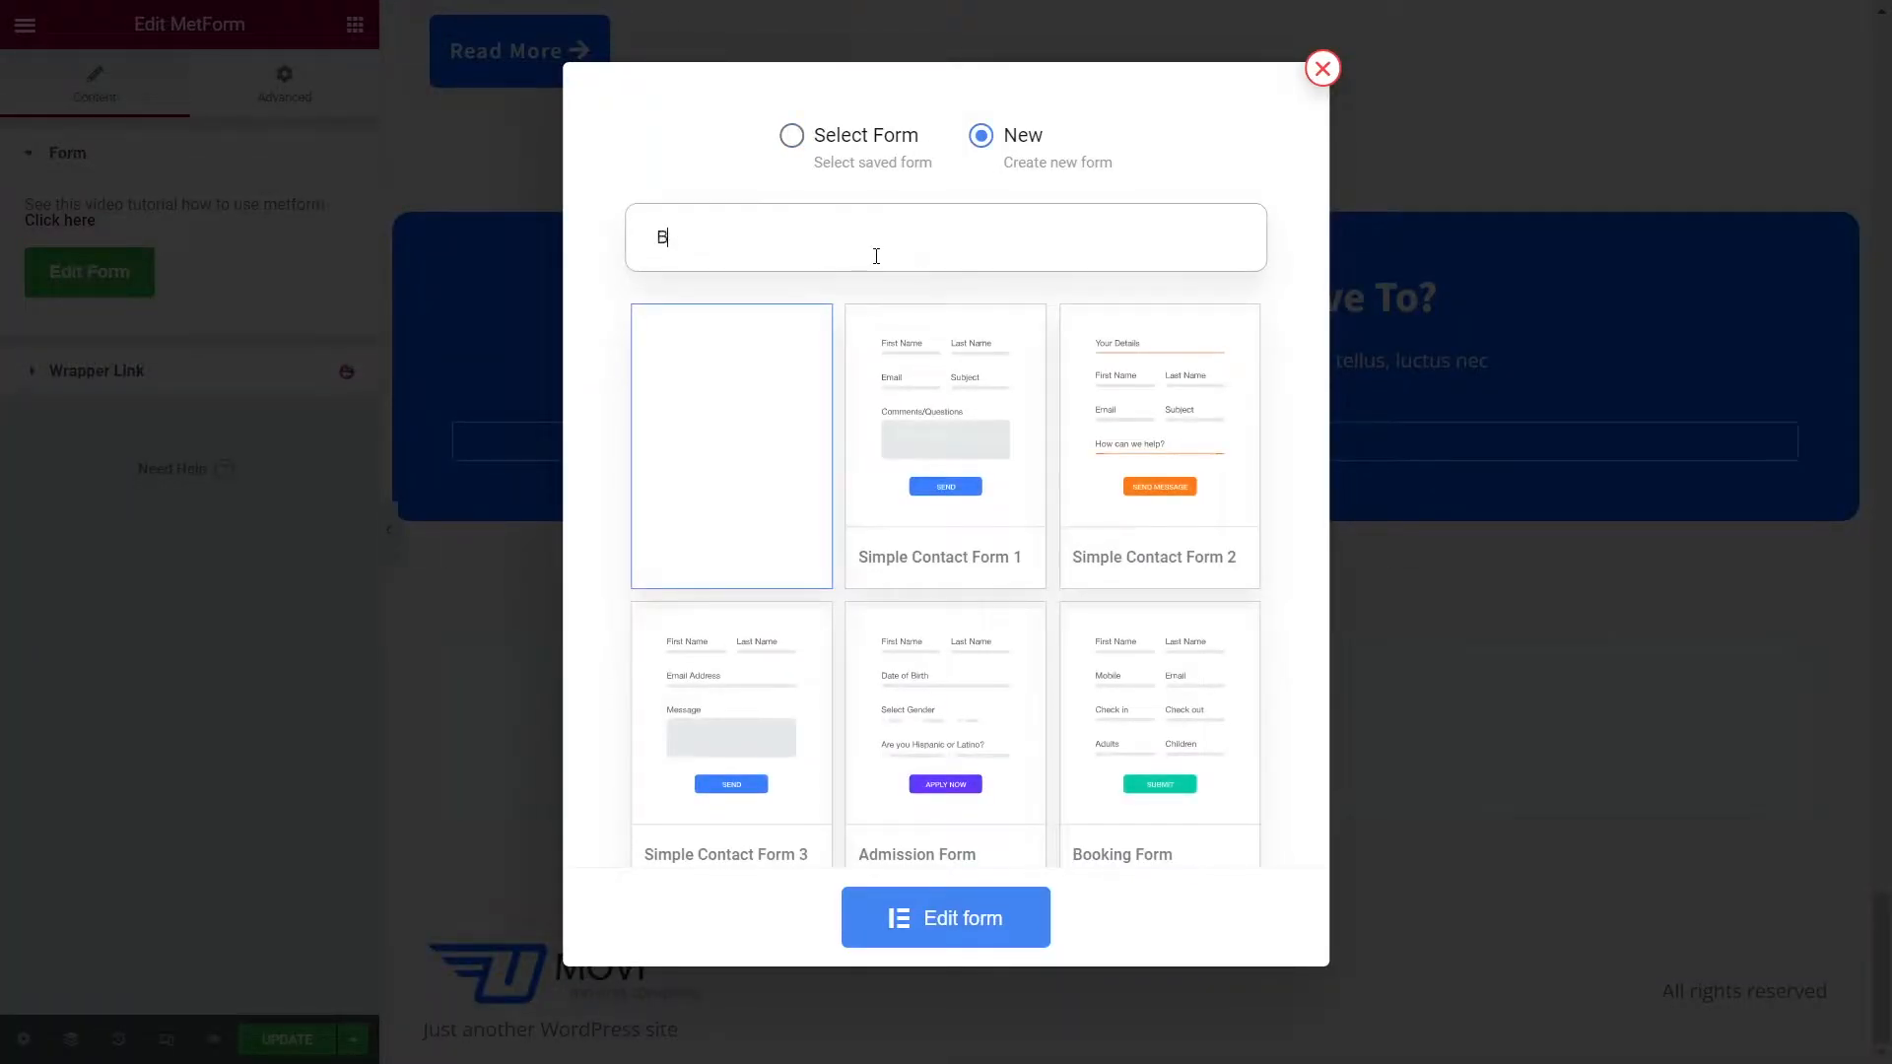
pyautogui.click(943, 919)
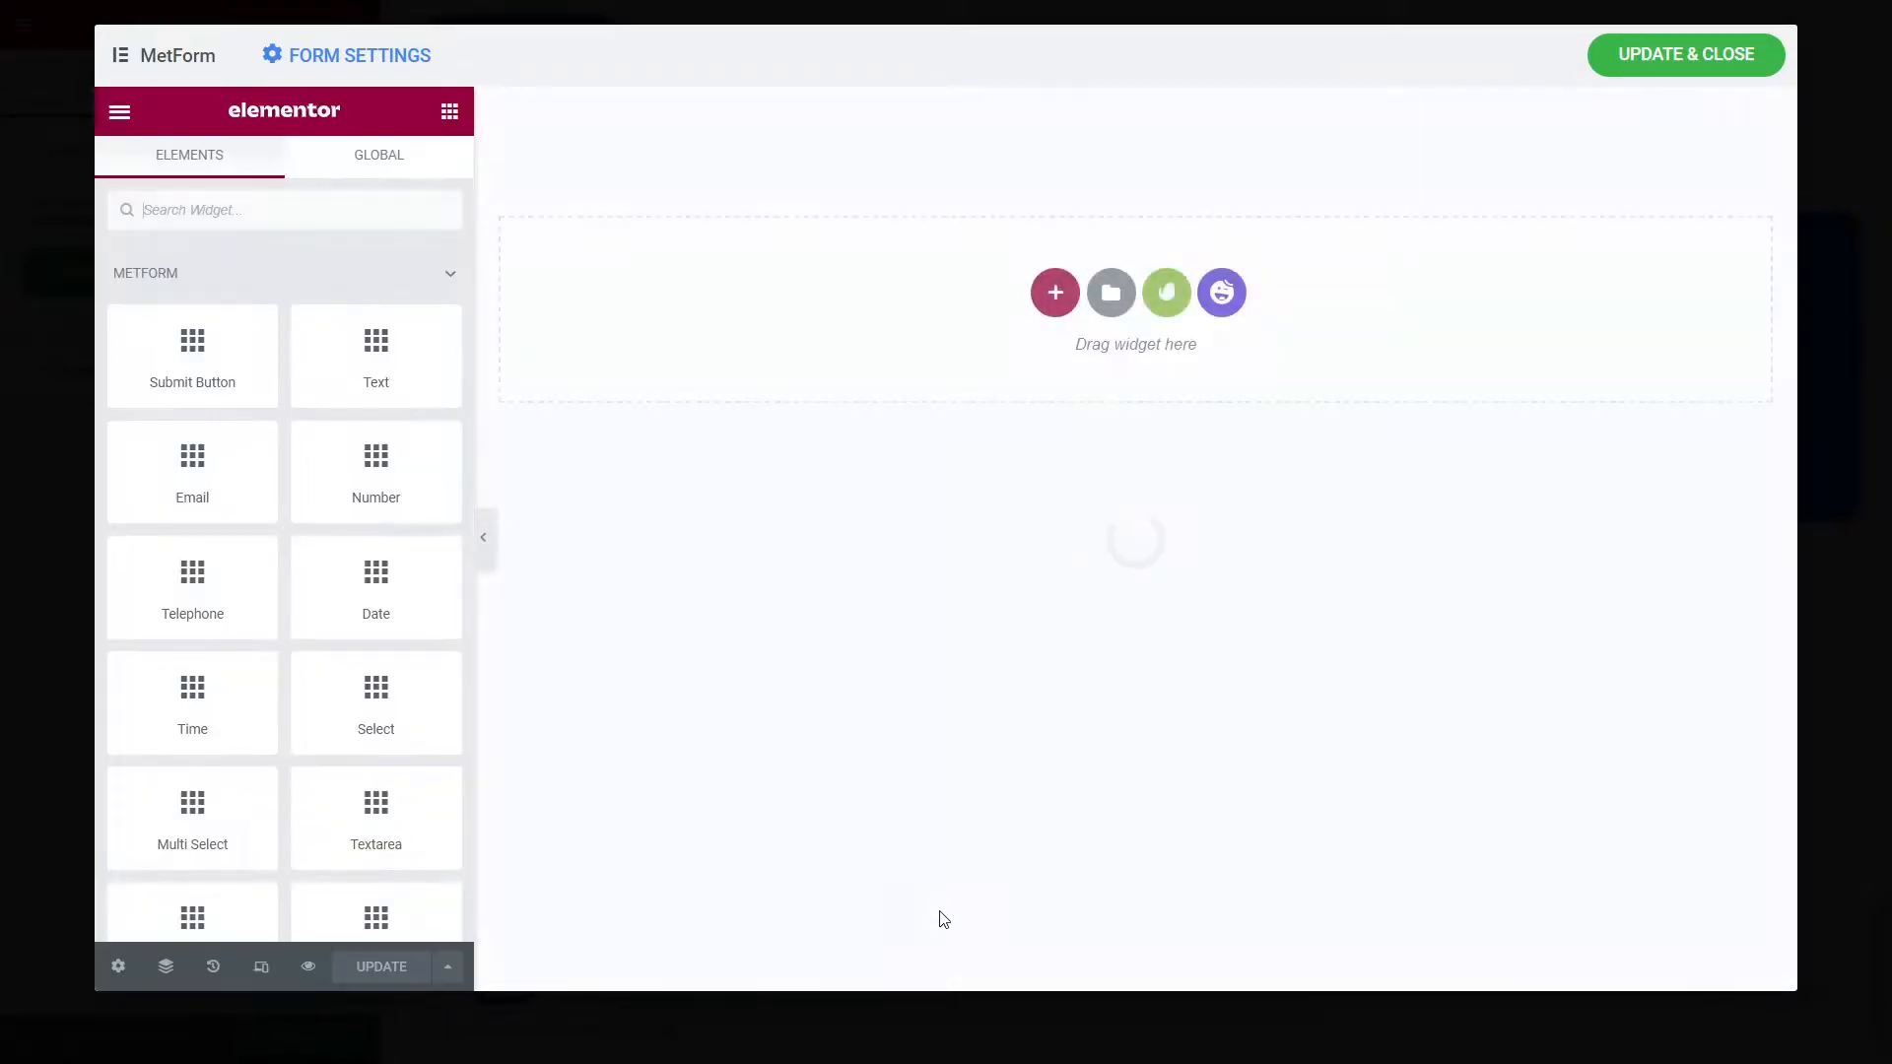
# Step: Insert the Umovi kit's Moving Form template into the blank form, then update and close the form
pyautogui.click(1168, 288)
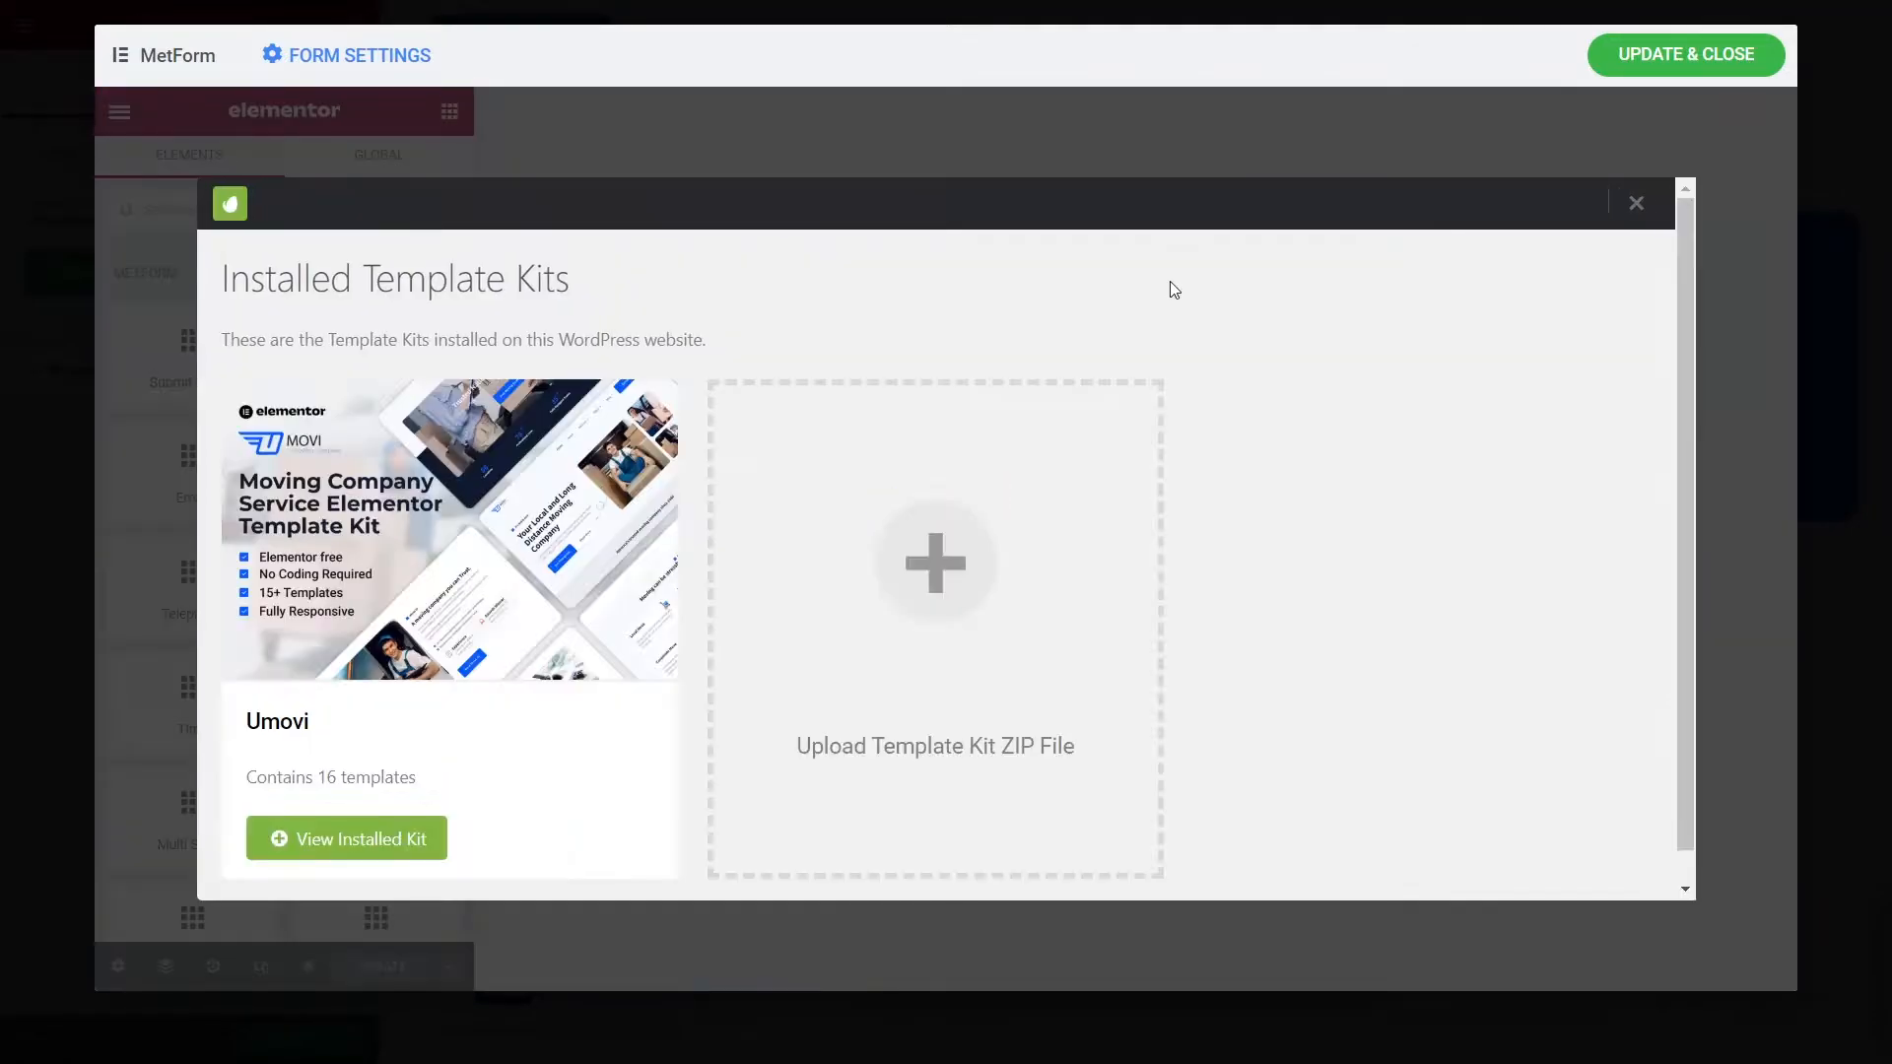
pyautogui.click(441, 567)
pyautogui.scroll(-20, 684, 623)
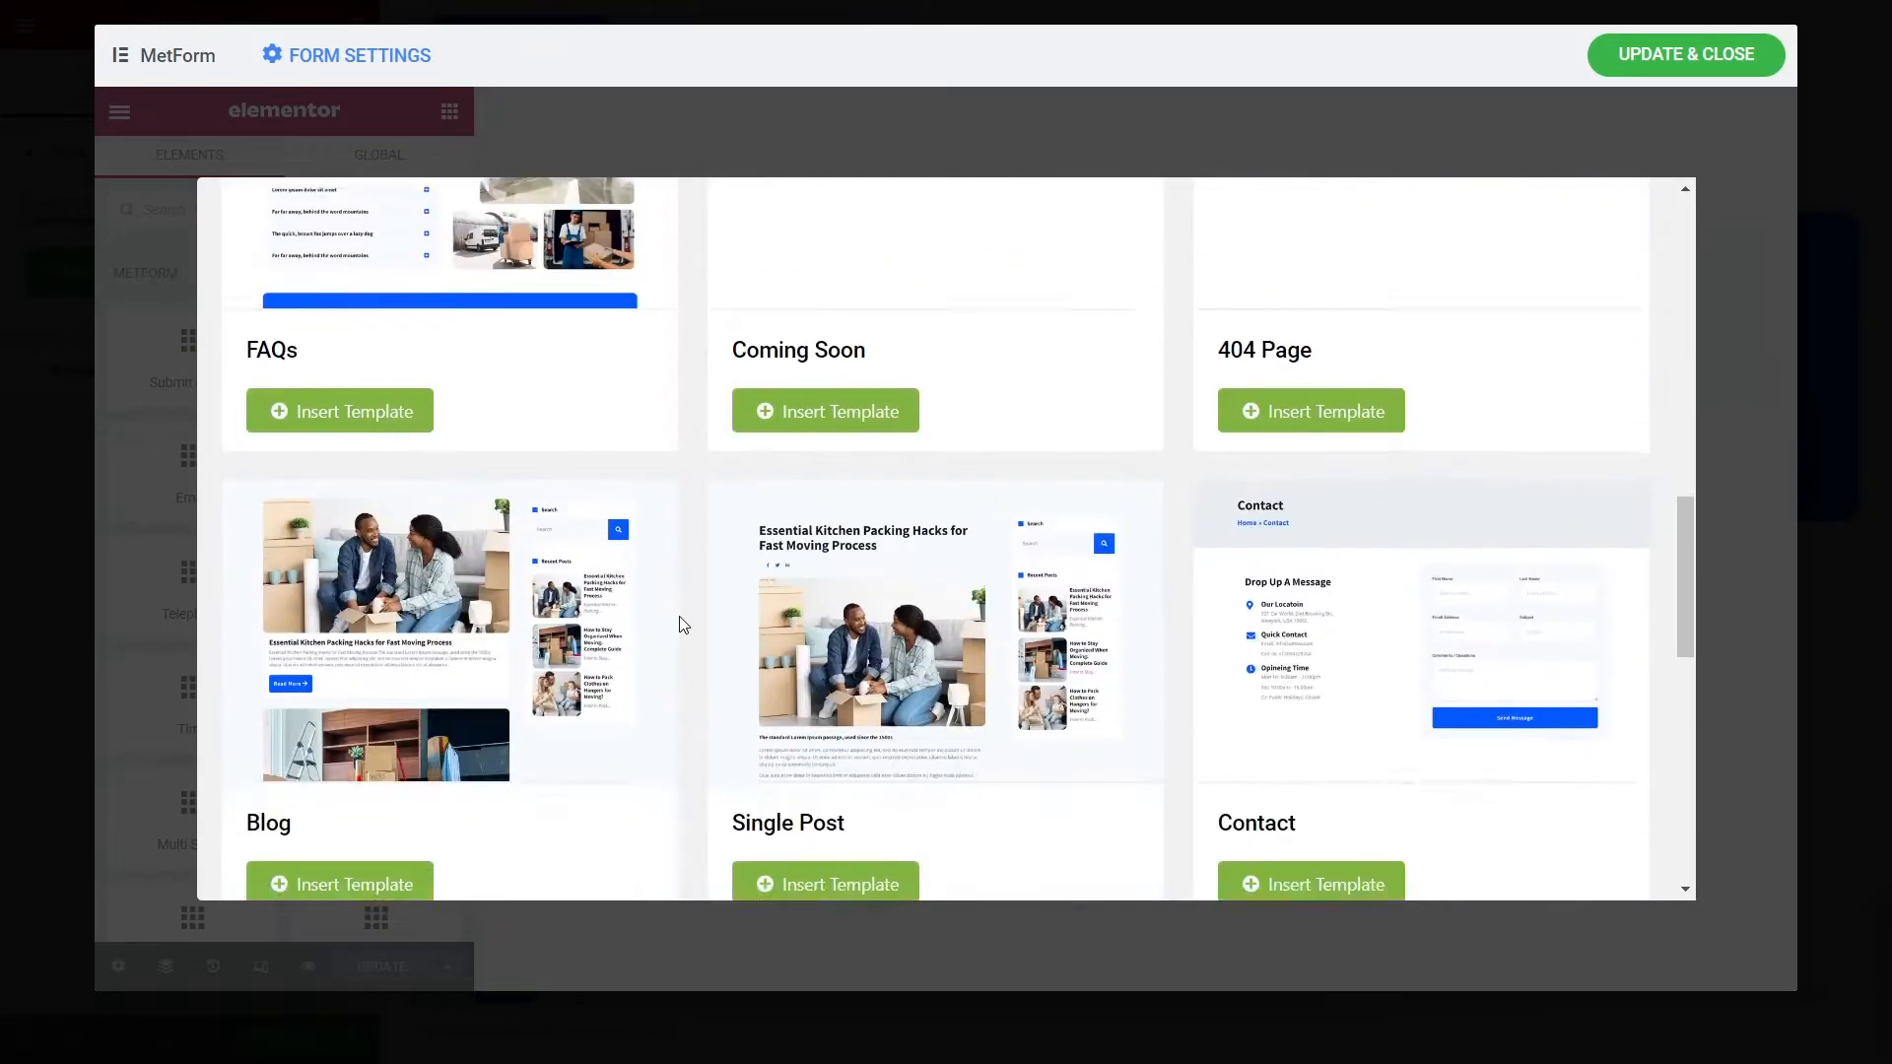
pyautogui.scroll(-4, 678, 617)
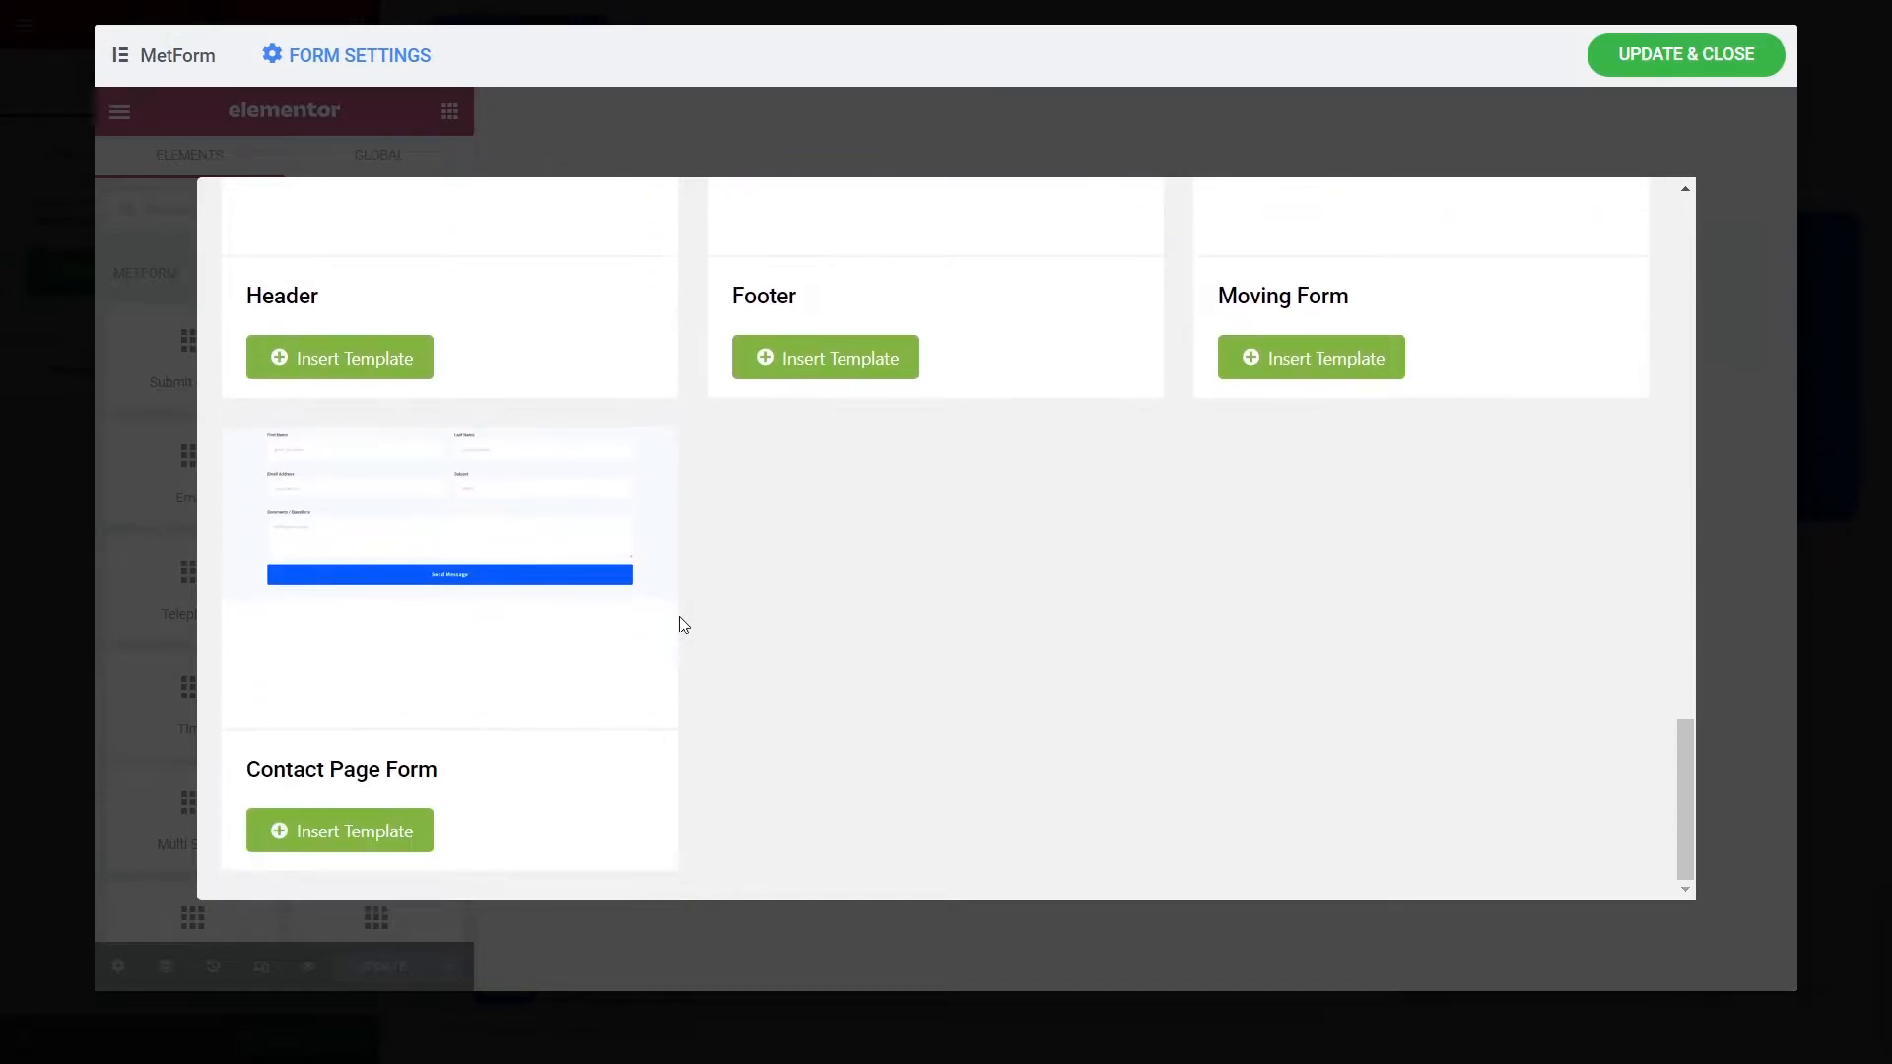
pyautogui.scroll(5, 1346, 746)
pyautogui.click(1317, 829)
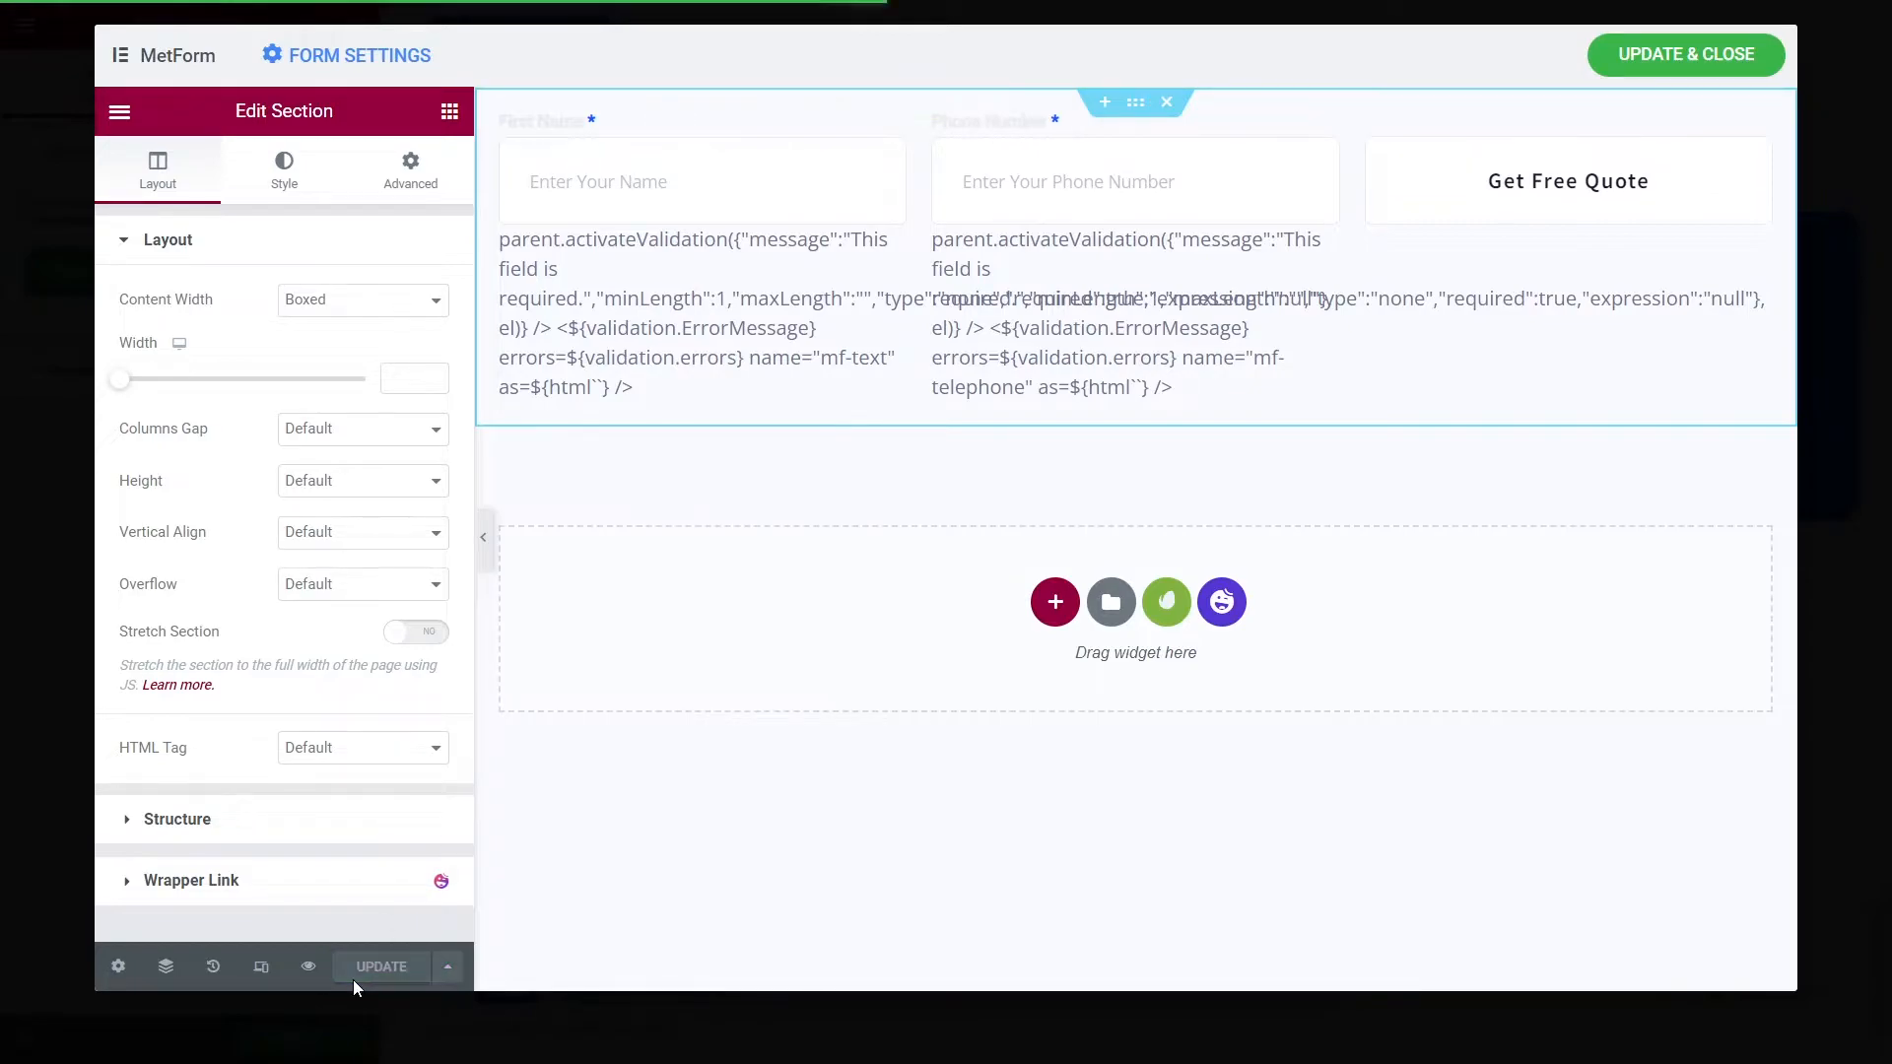
pyautogui.click(1681, 53)
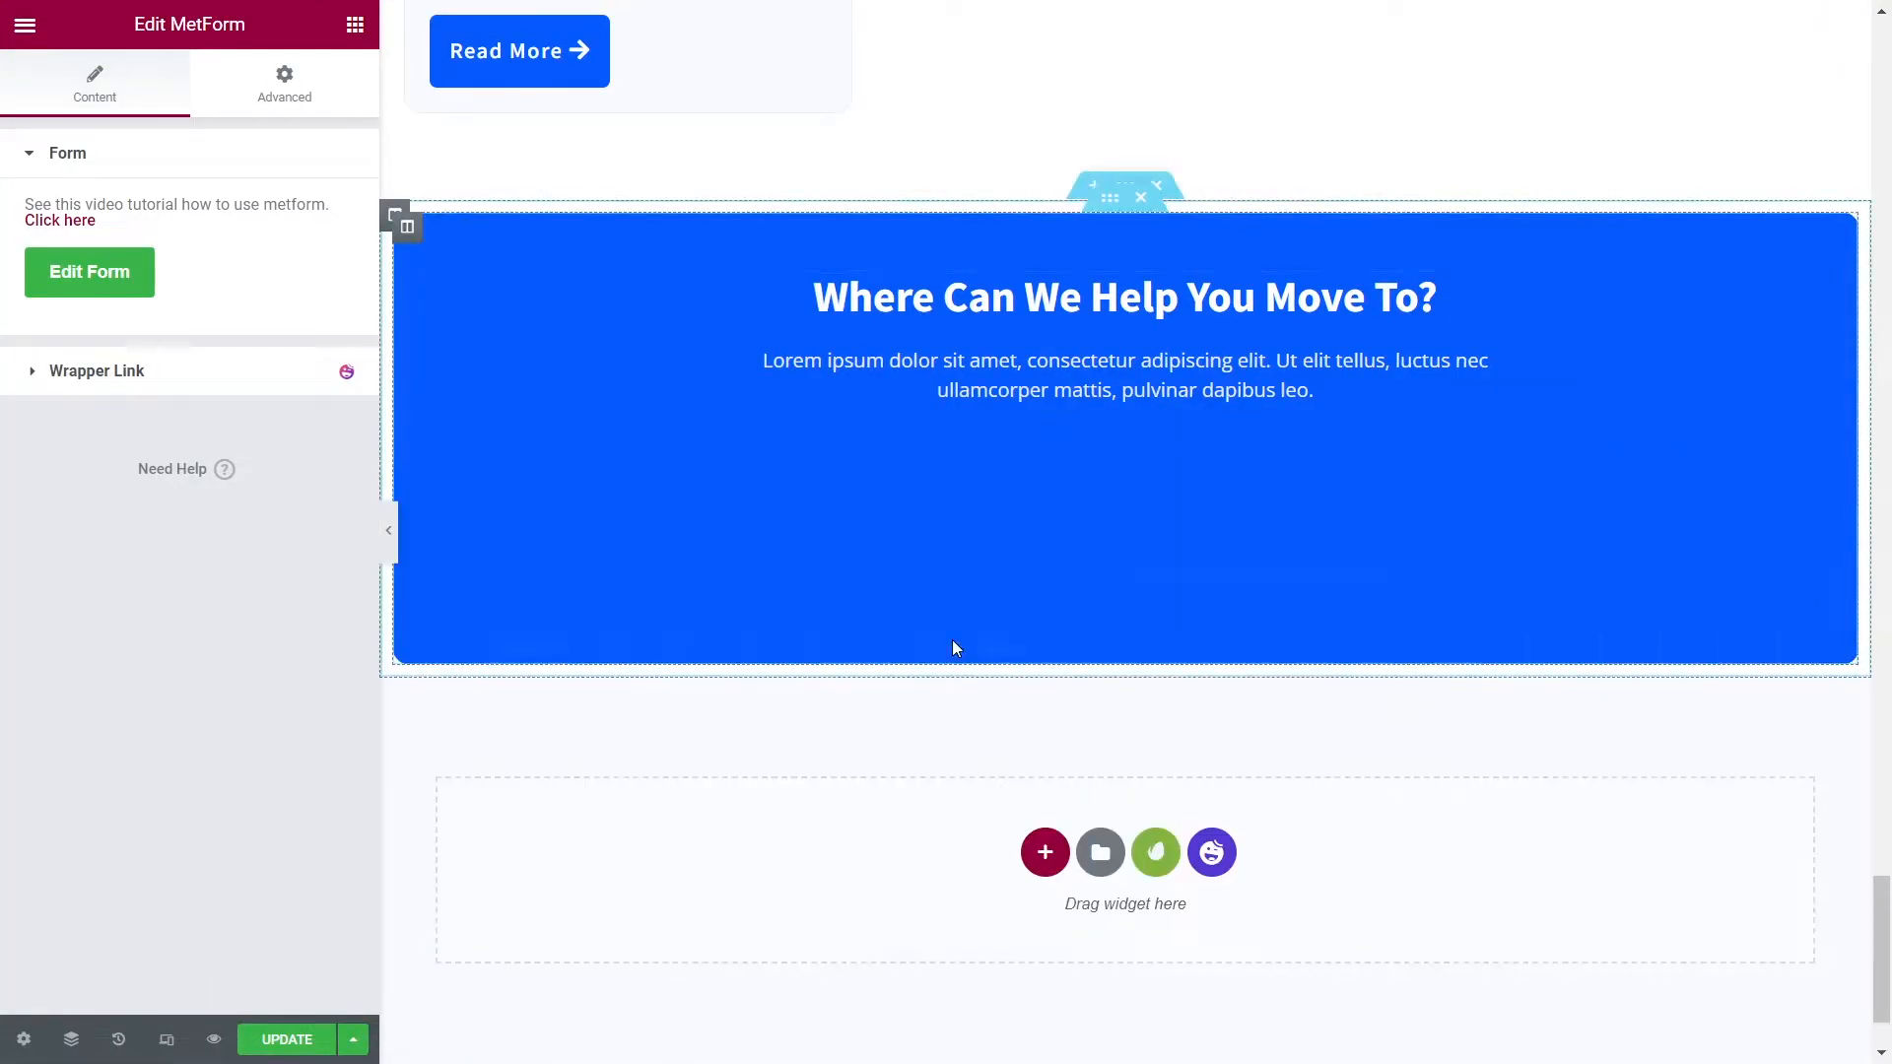
# Step: Update the Home page and exit Elementor to the WordPress dashboard
pyautogui.click(286, 1046)
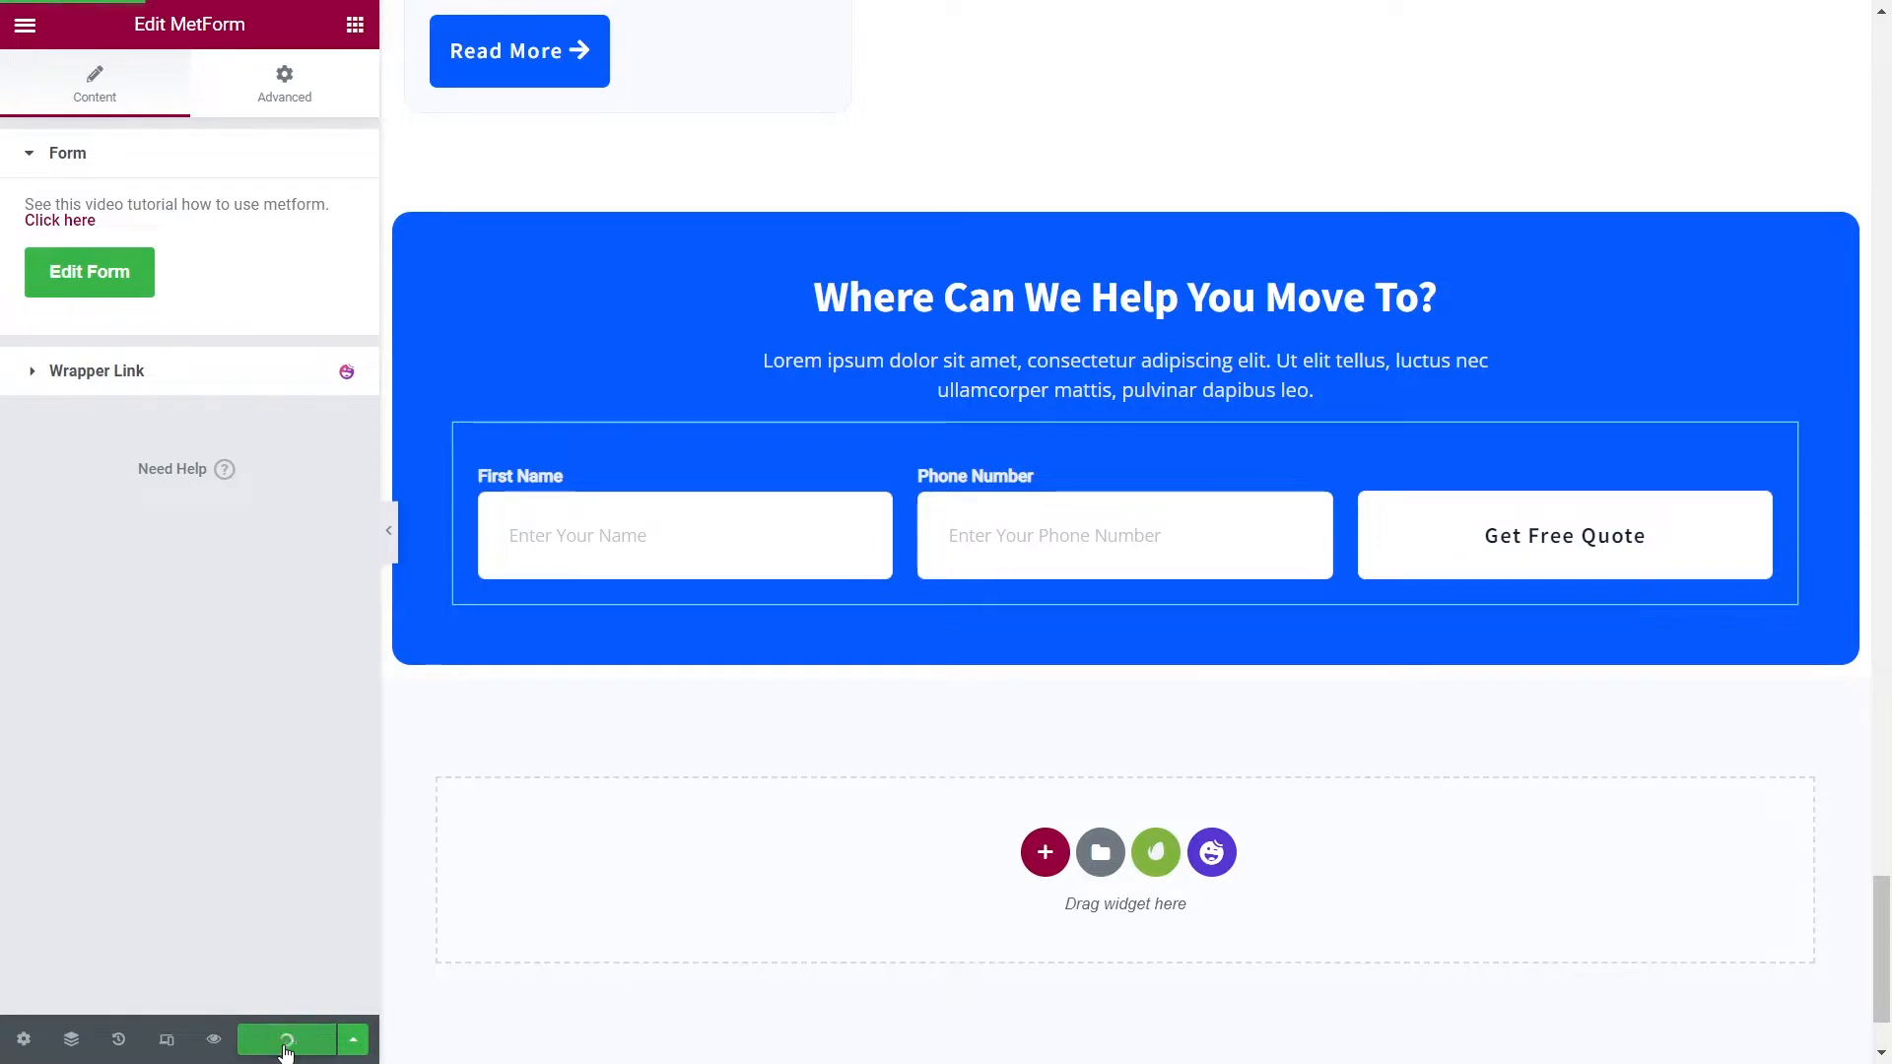
pyautogui.click(26, 28)
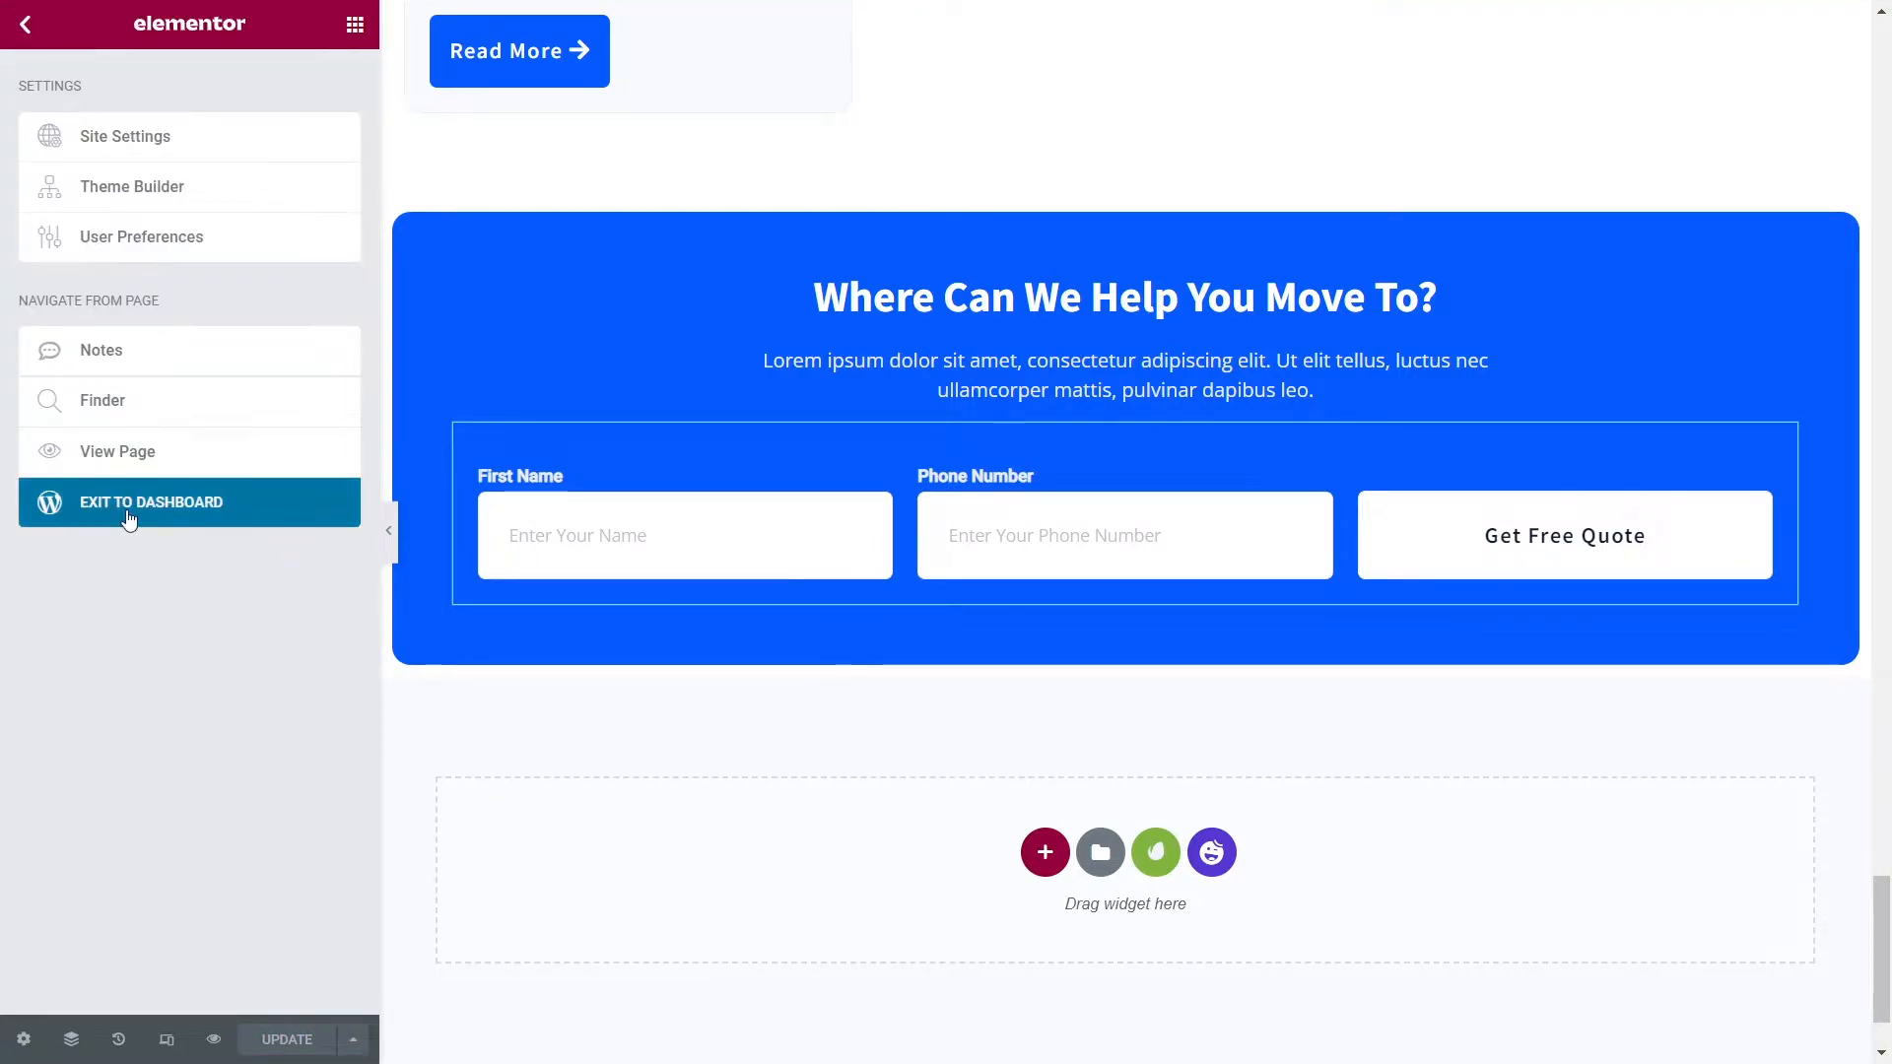
pyautogui.click(129, 504)
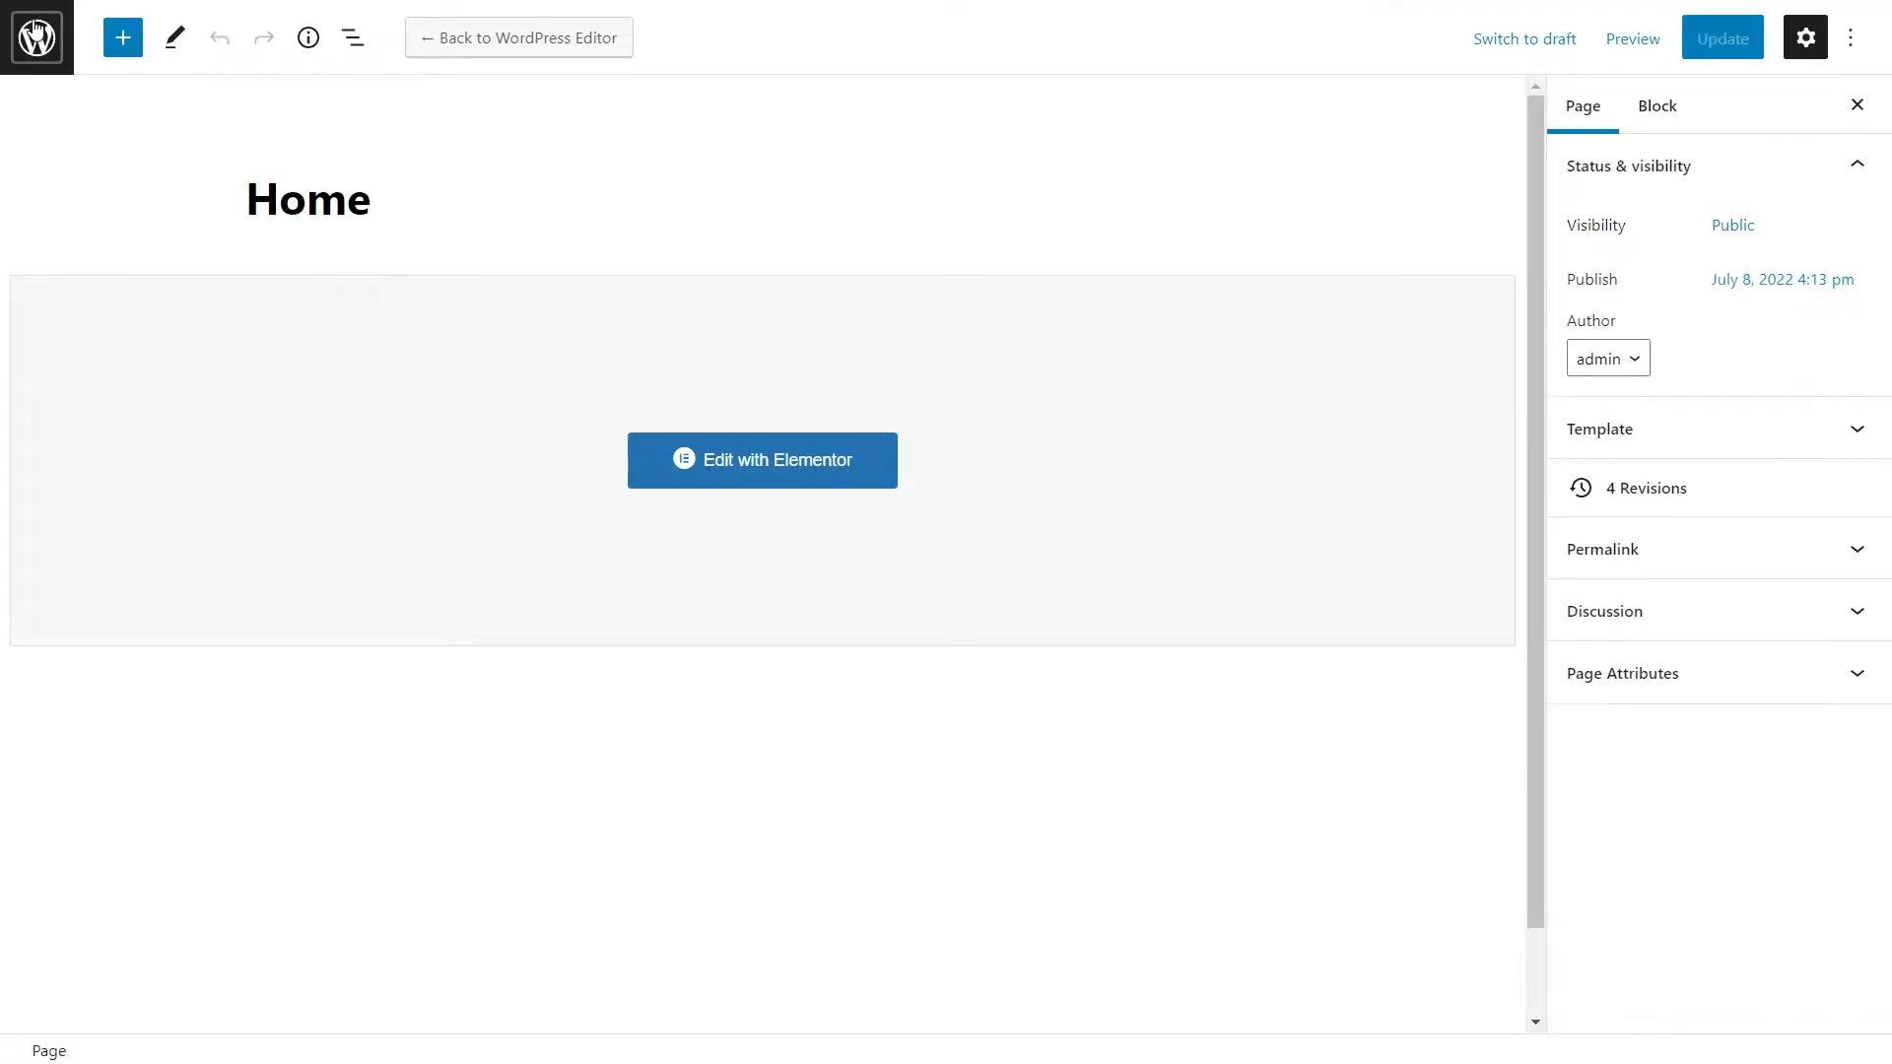
# Step: Create a new page titled Contact Us and publish it
pyautogui.click(36, 30)
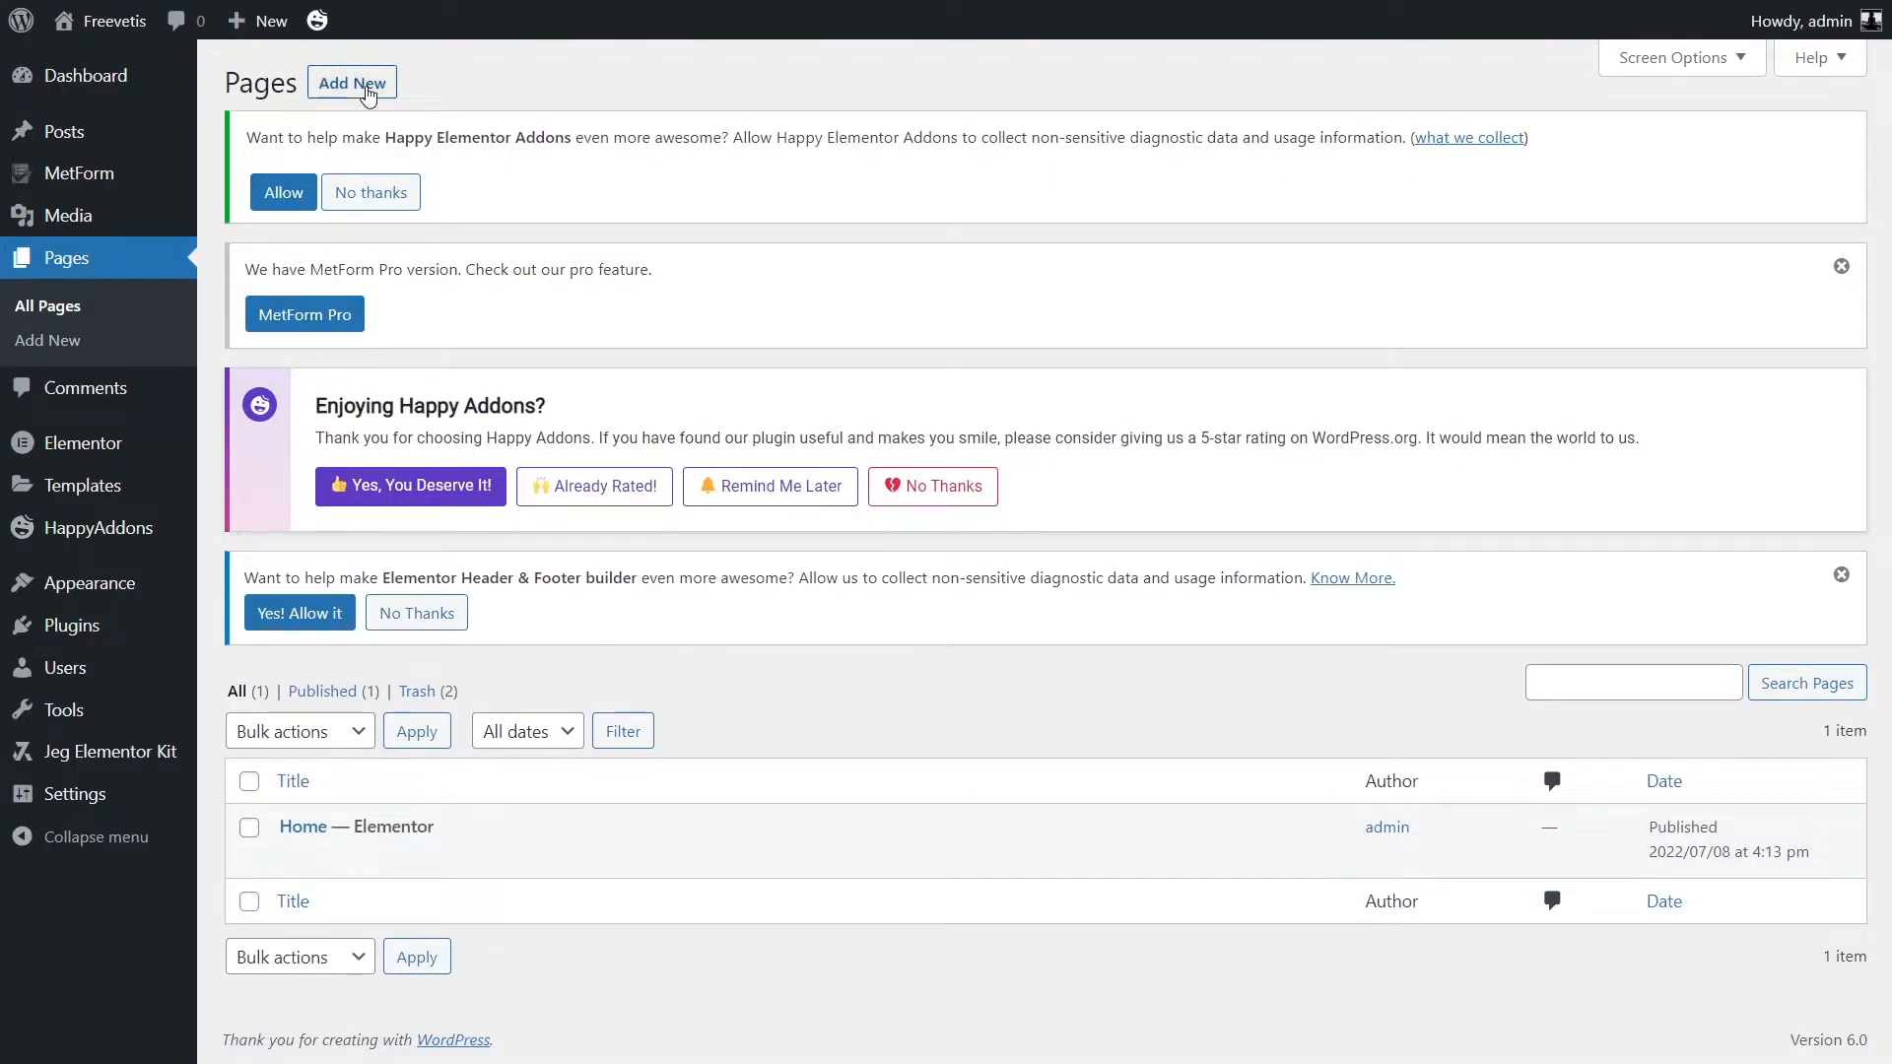
pyautogui.click(368, 95)
pyautogui.write('C')
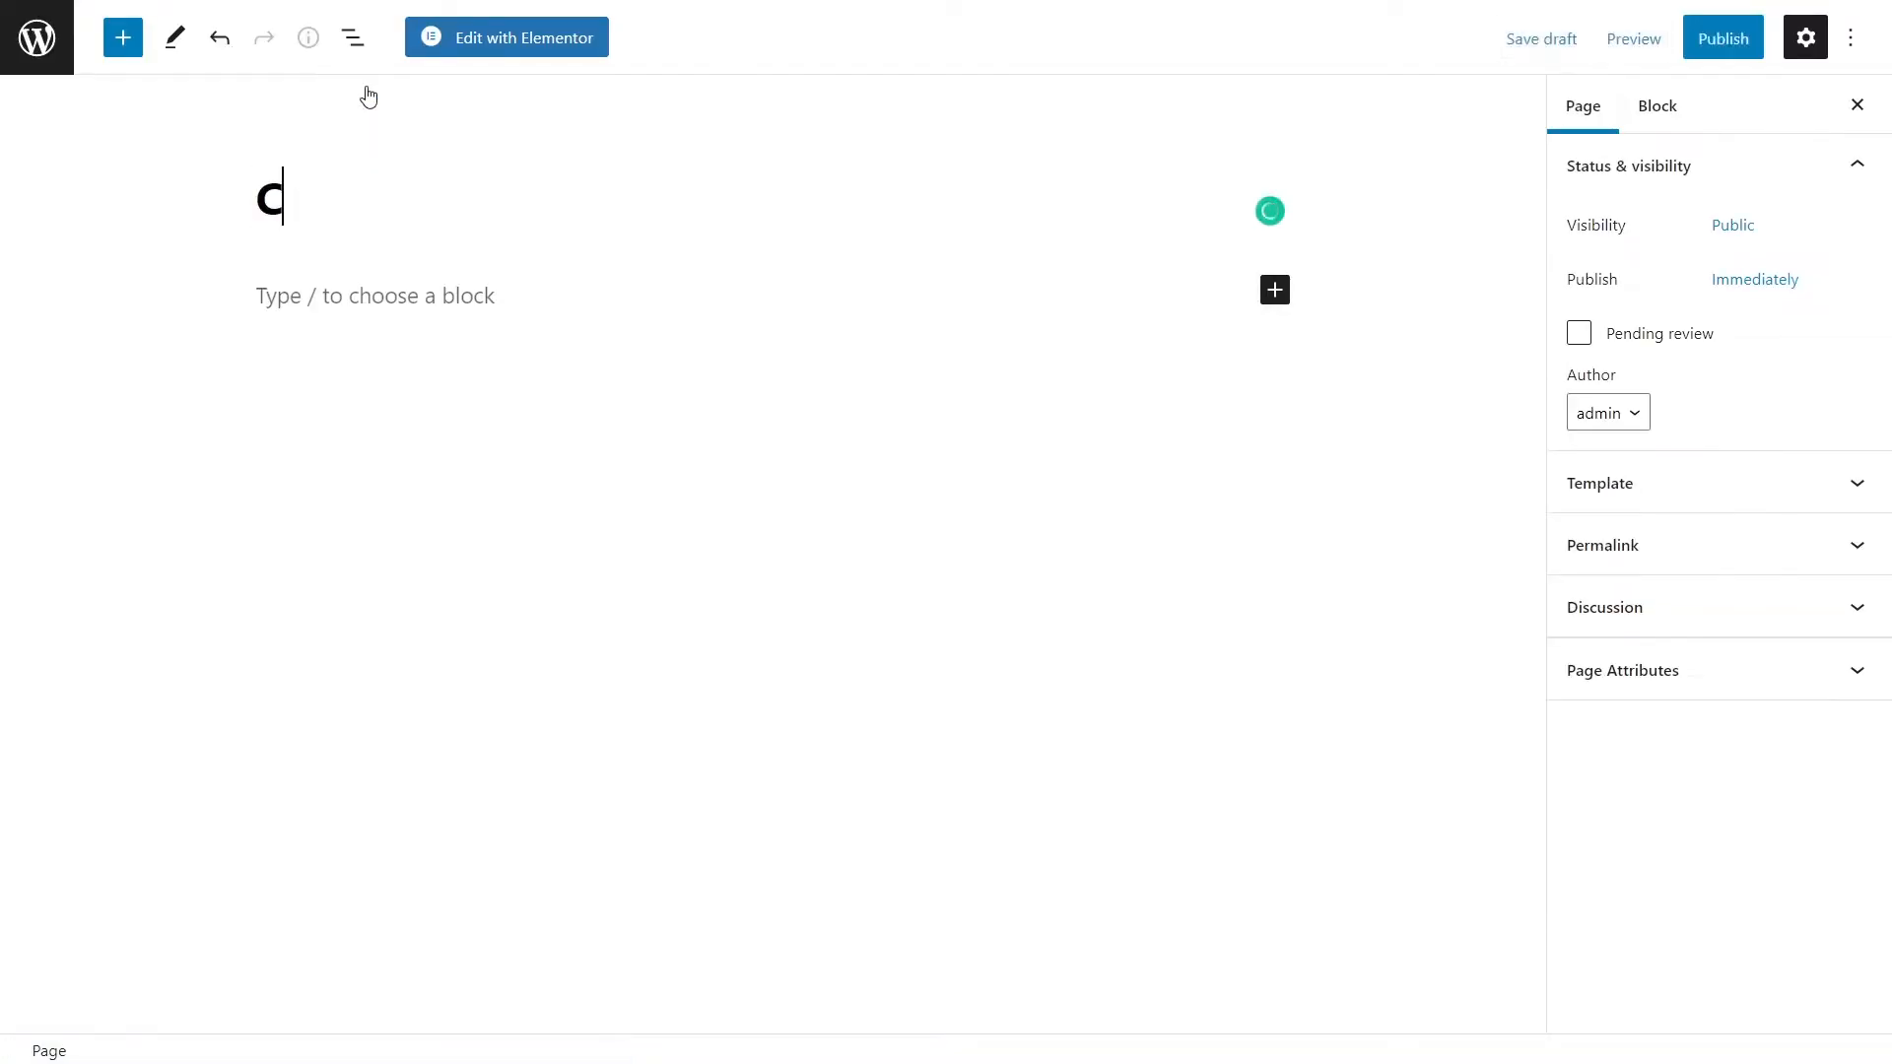
pyautogui.write('ontact Us')
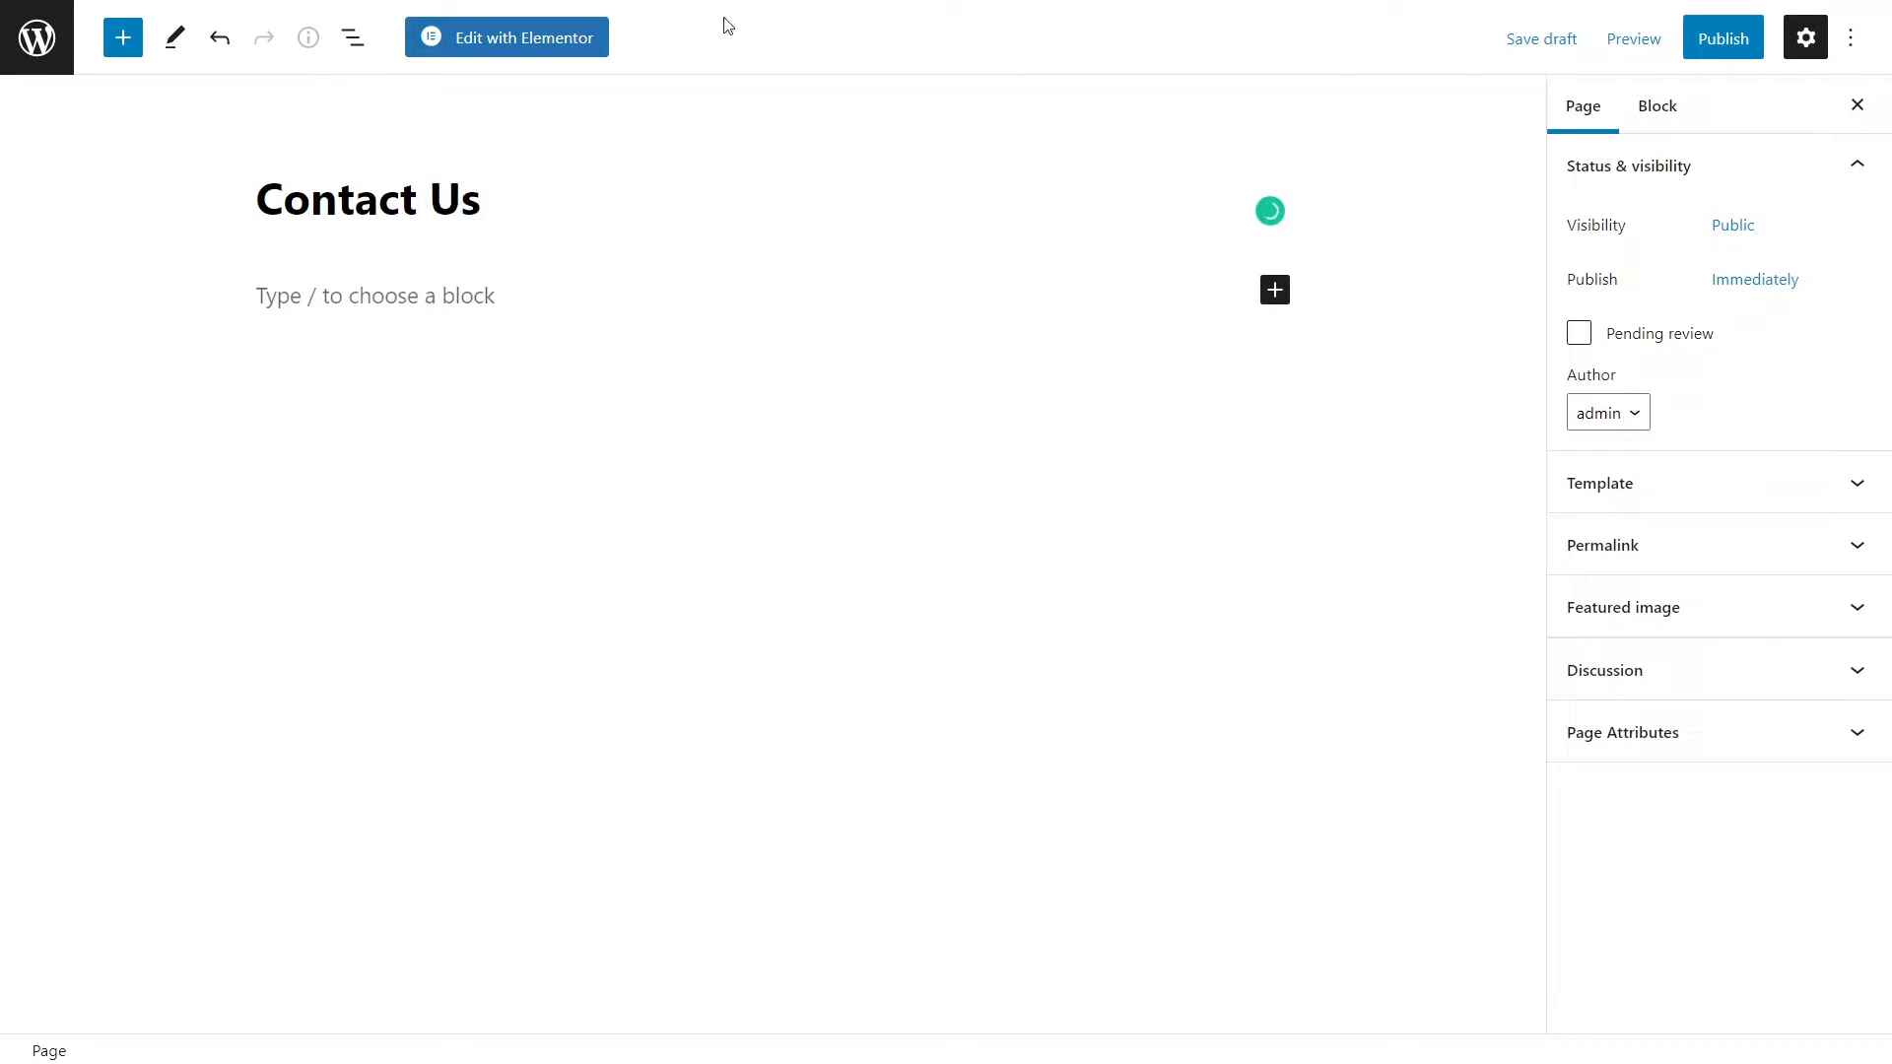
pyautogui.click(1722, 47)
pyautogui.click(1658, 38)
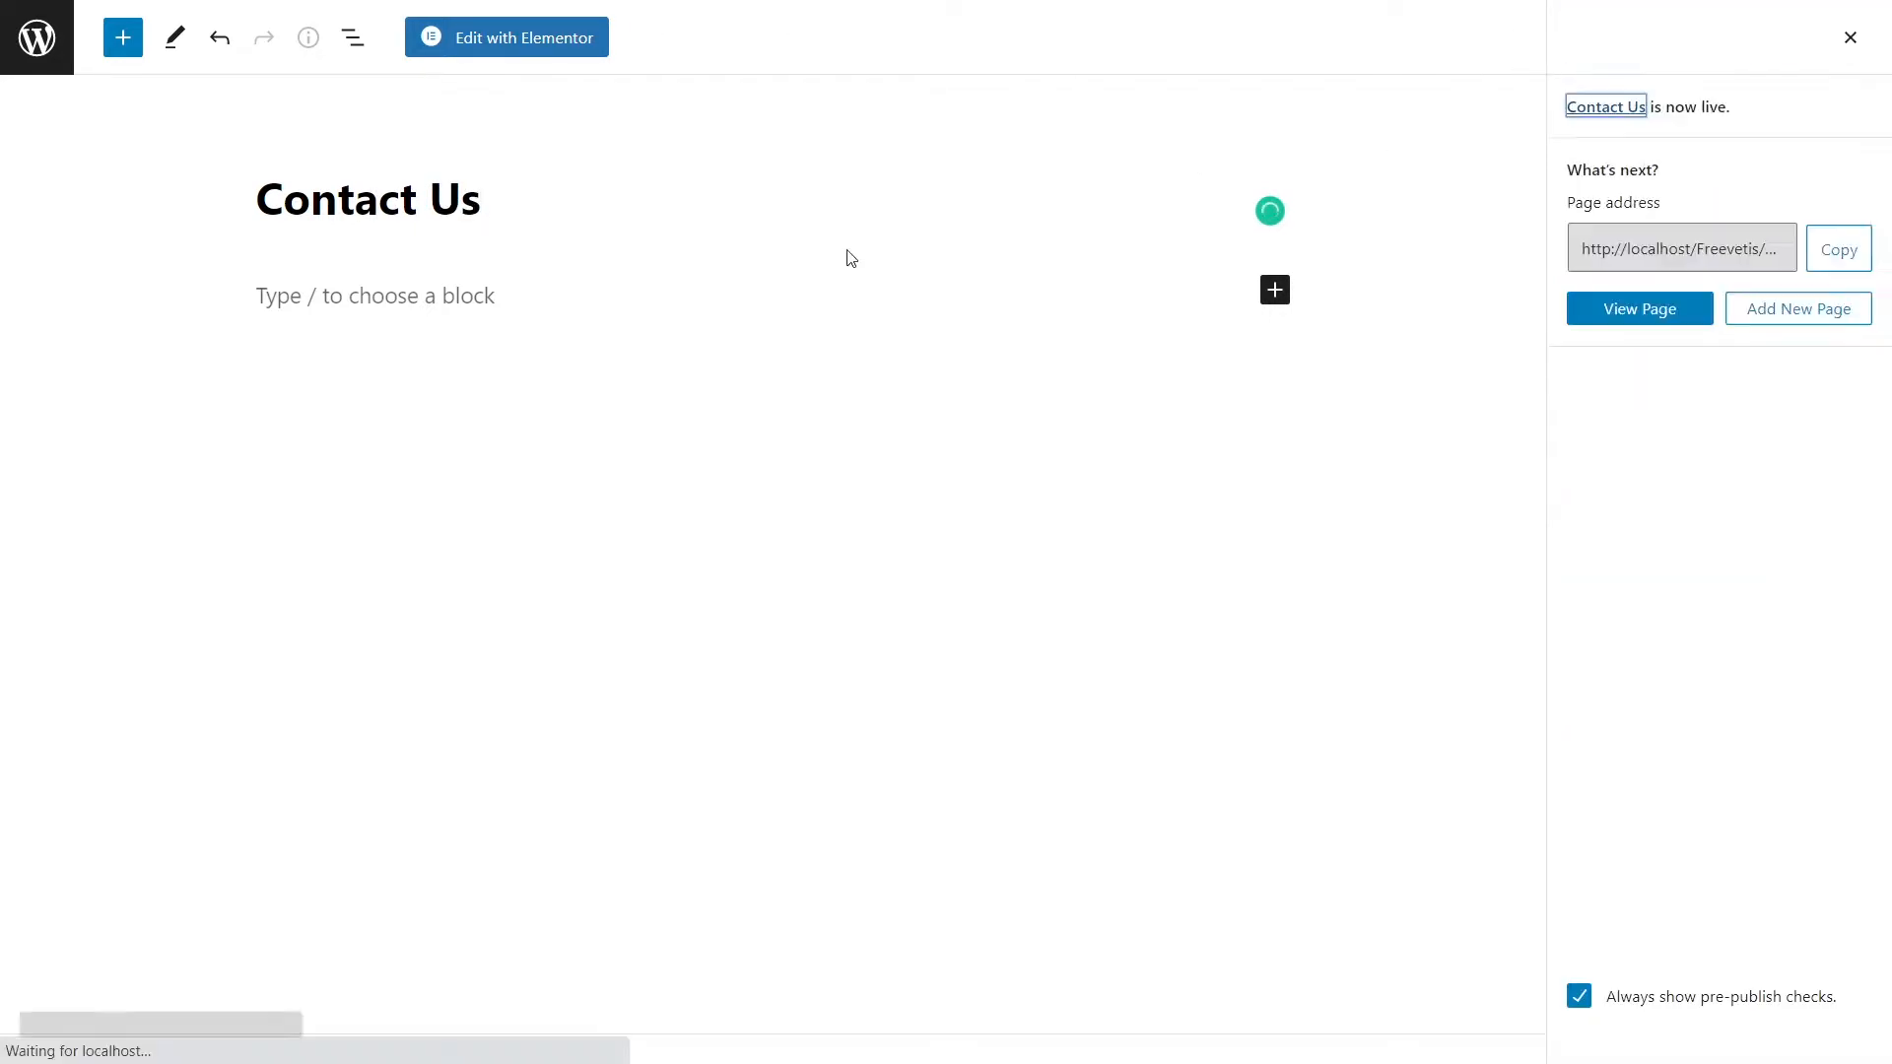
# Step: Edit the Contact Us page with Elementor and insert the Umovi kit's Contact template
pyautogui.click(456, 50)
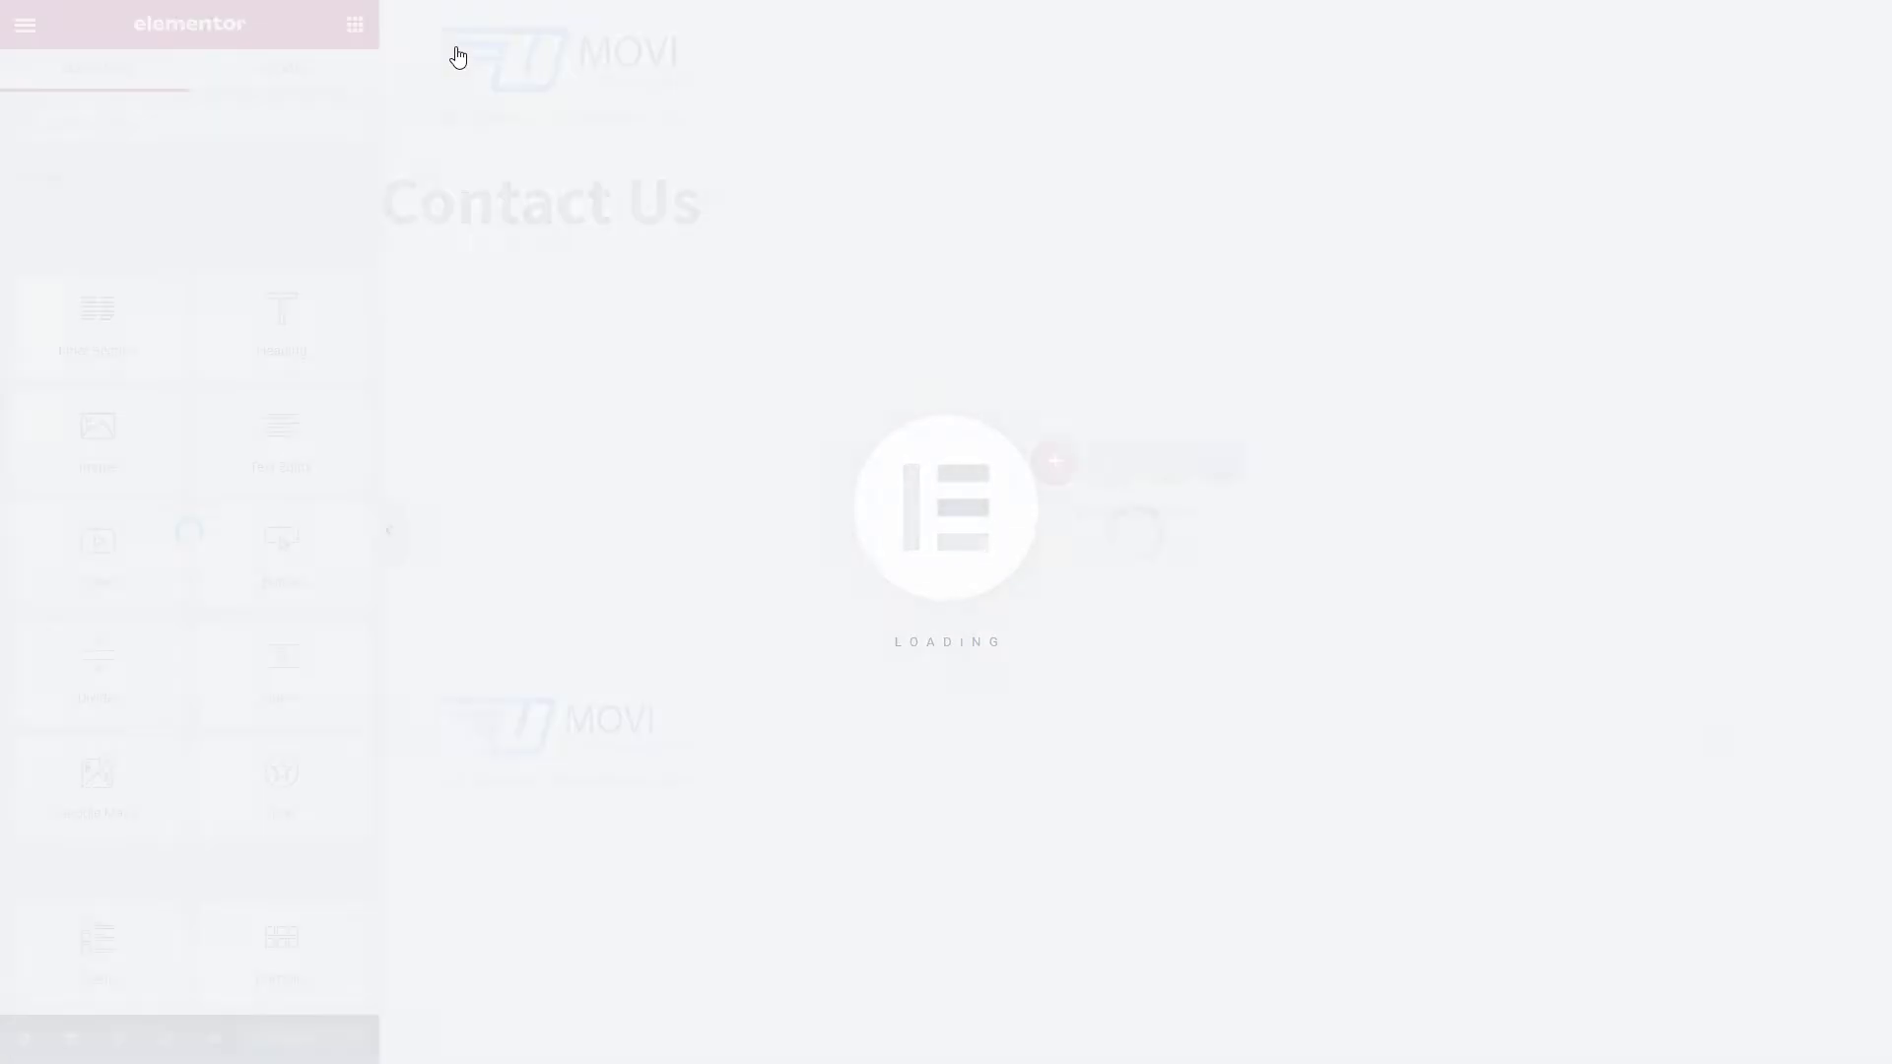
pyautogui.click(1165, 479)
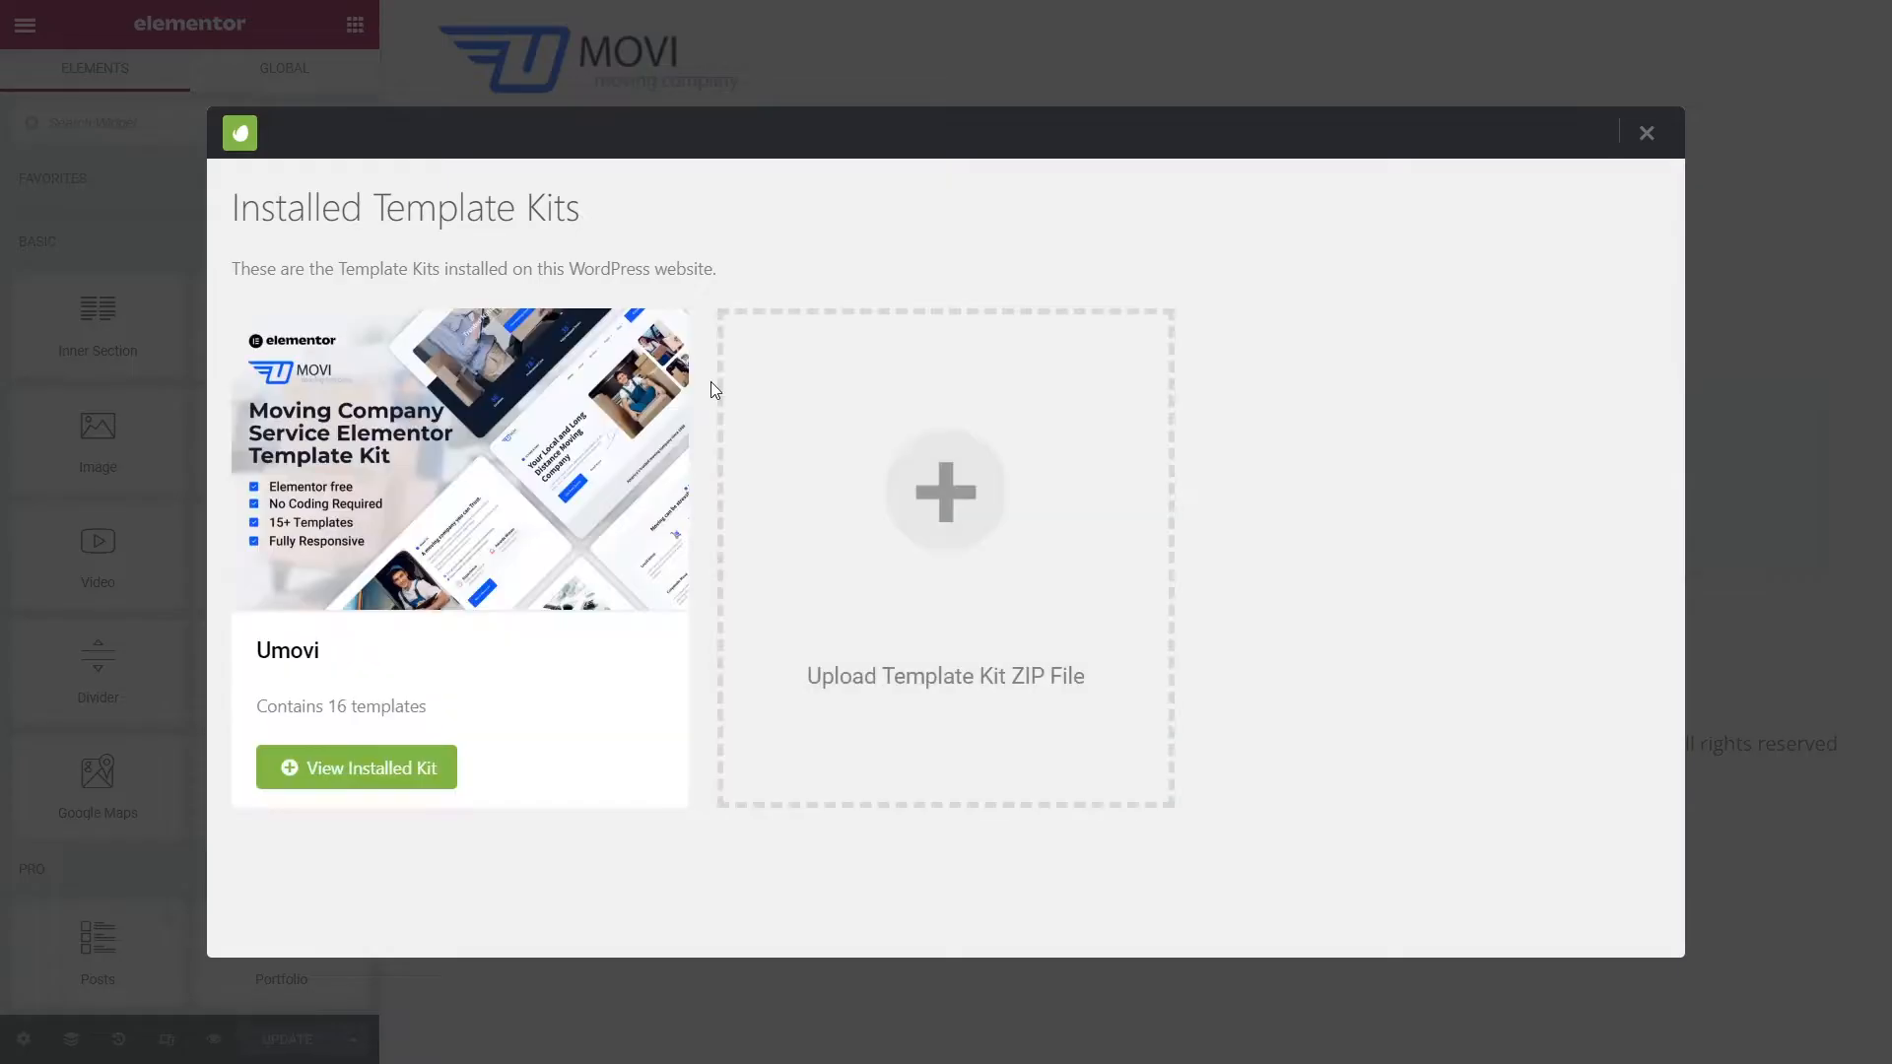
pyautogui.click(507, 467)
pyautogui.scroll(-6, 836, 635)
pyautogui.scroll(-10, 836, 636)
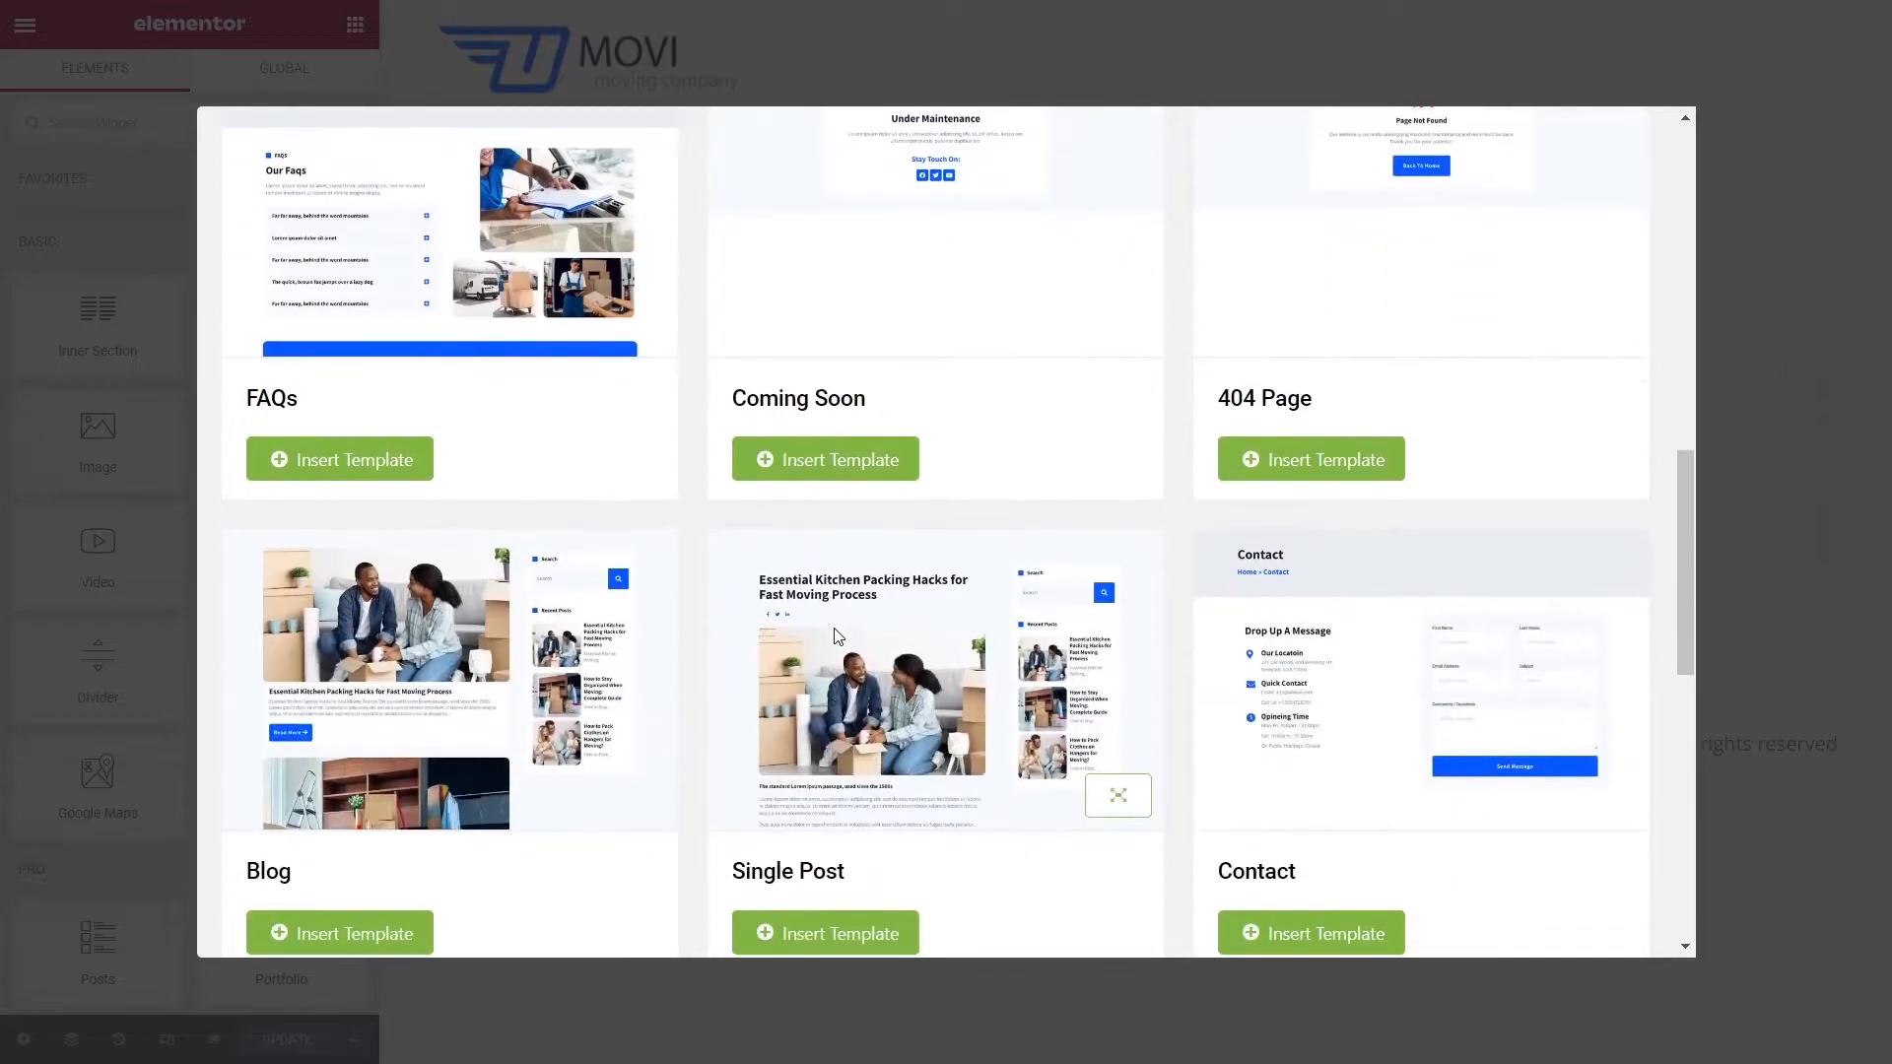
pyautogui.scroll(2, 833, 641)
pyautogui.click(1362, 669)
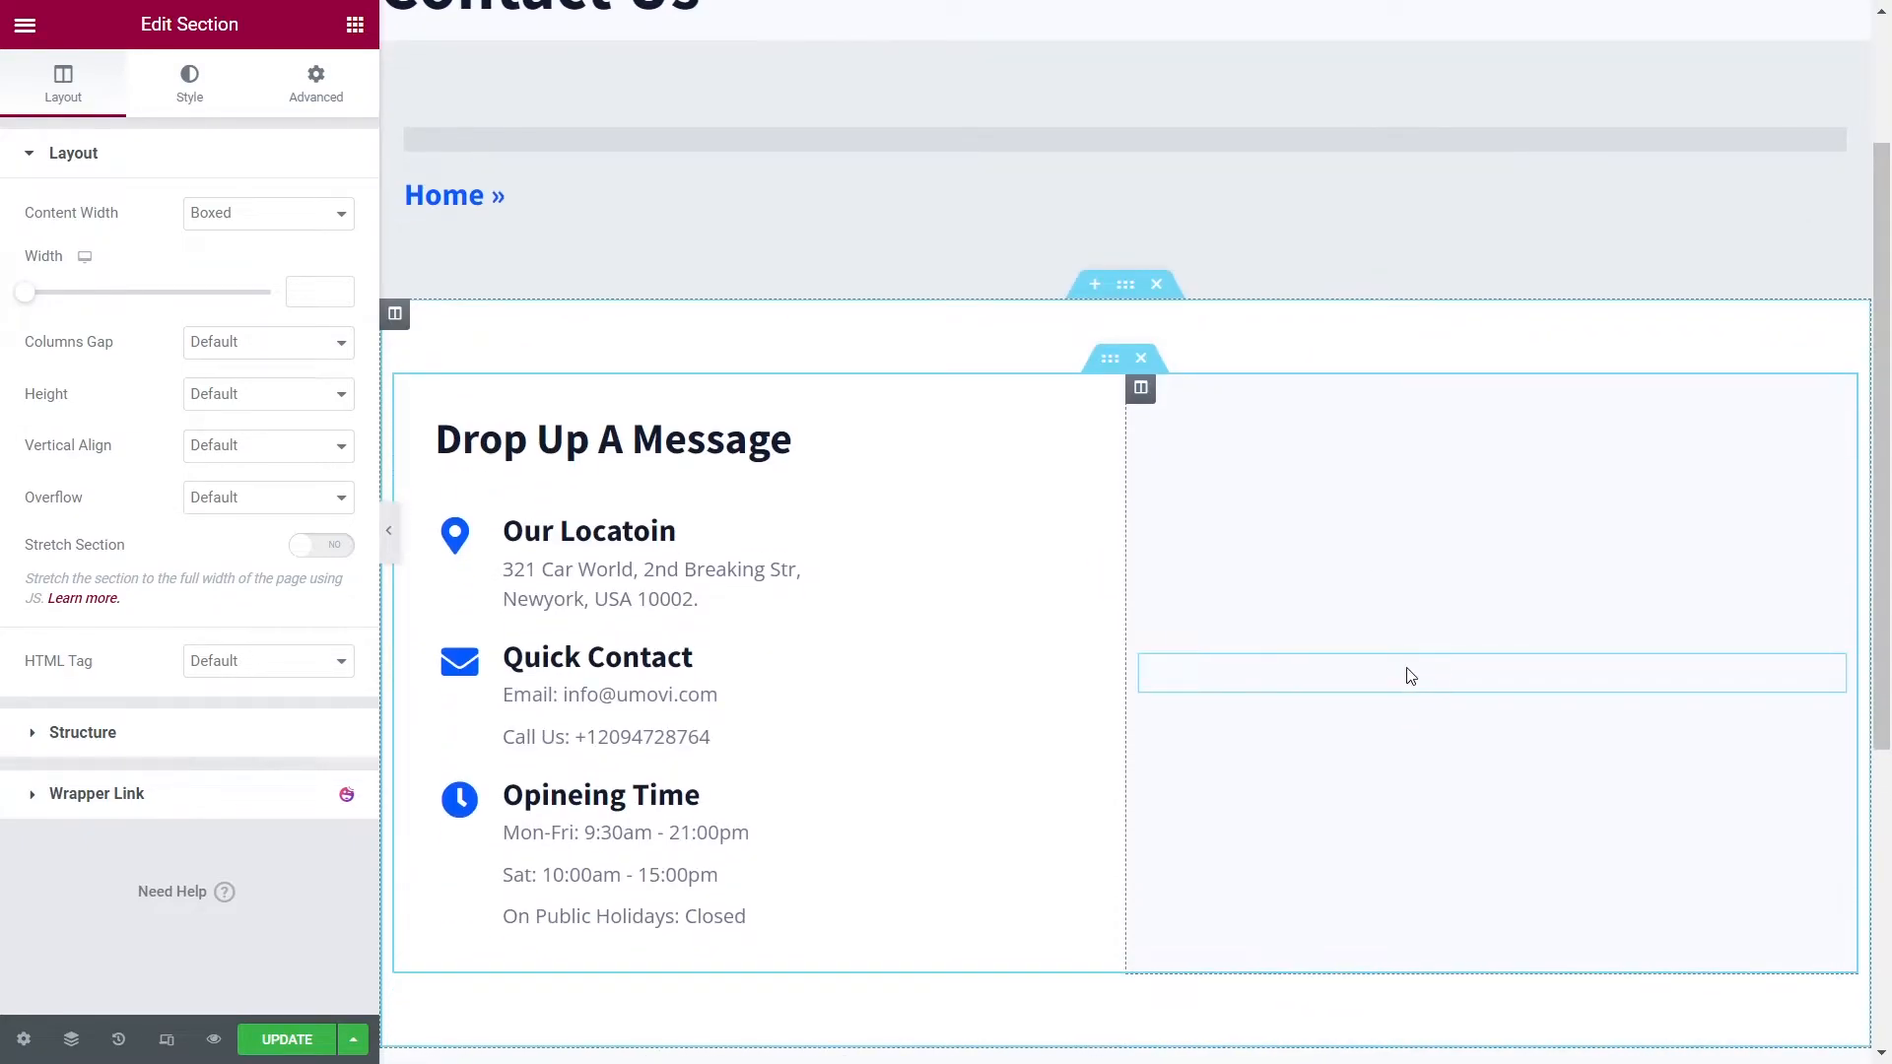
# Step: Create a new blank MetForm form named contact beside the Drop Up A Message details and open it for editing
pyautogui.click(1410, 676)
pyautogui.click(105, 275)
pyautogui.click(1042, 159)
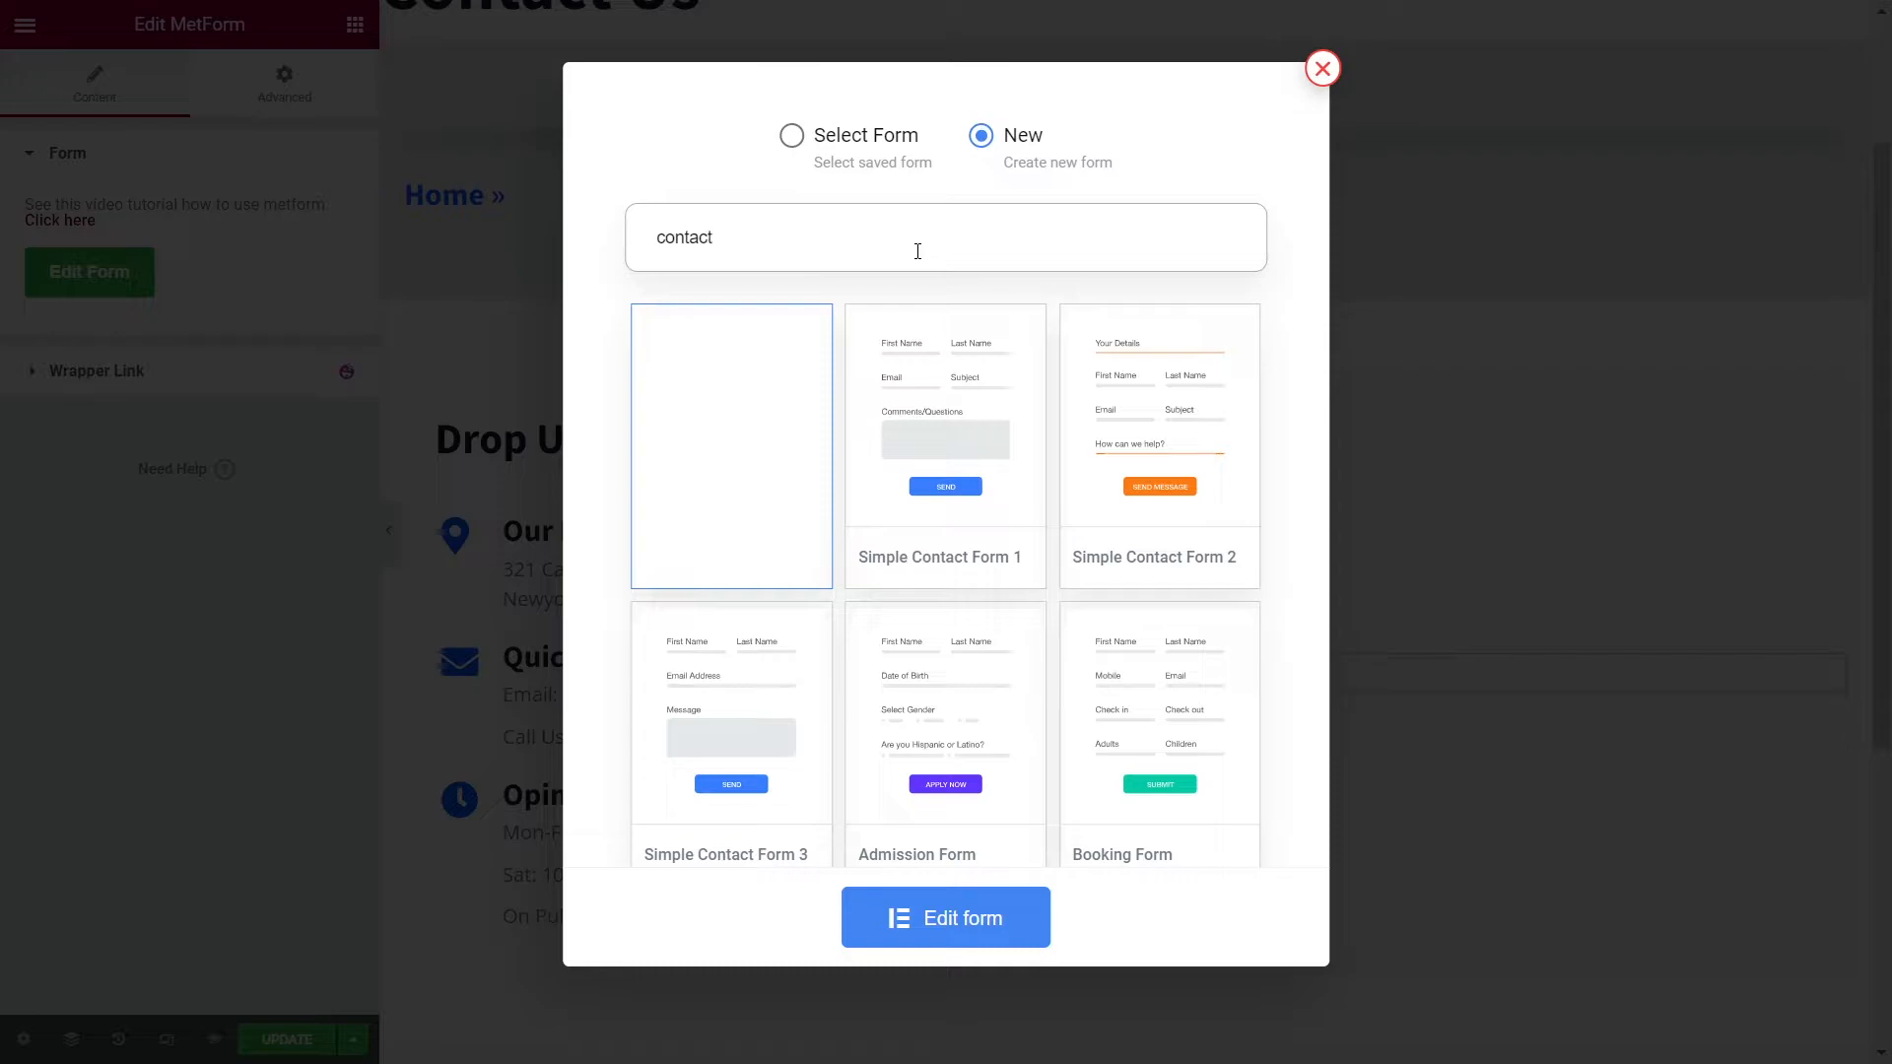
pyautogui.click(937, 944)
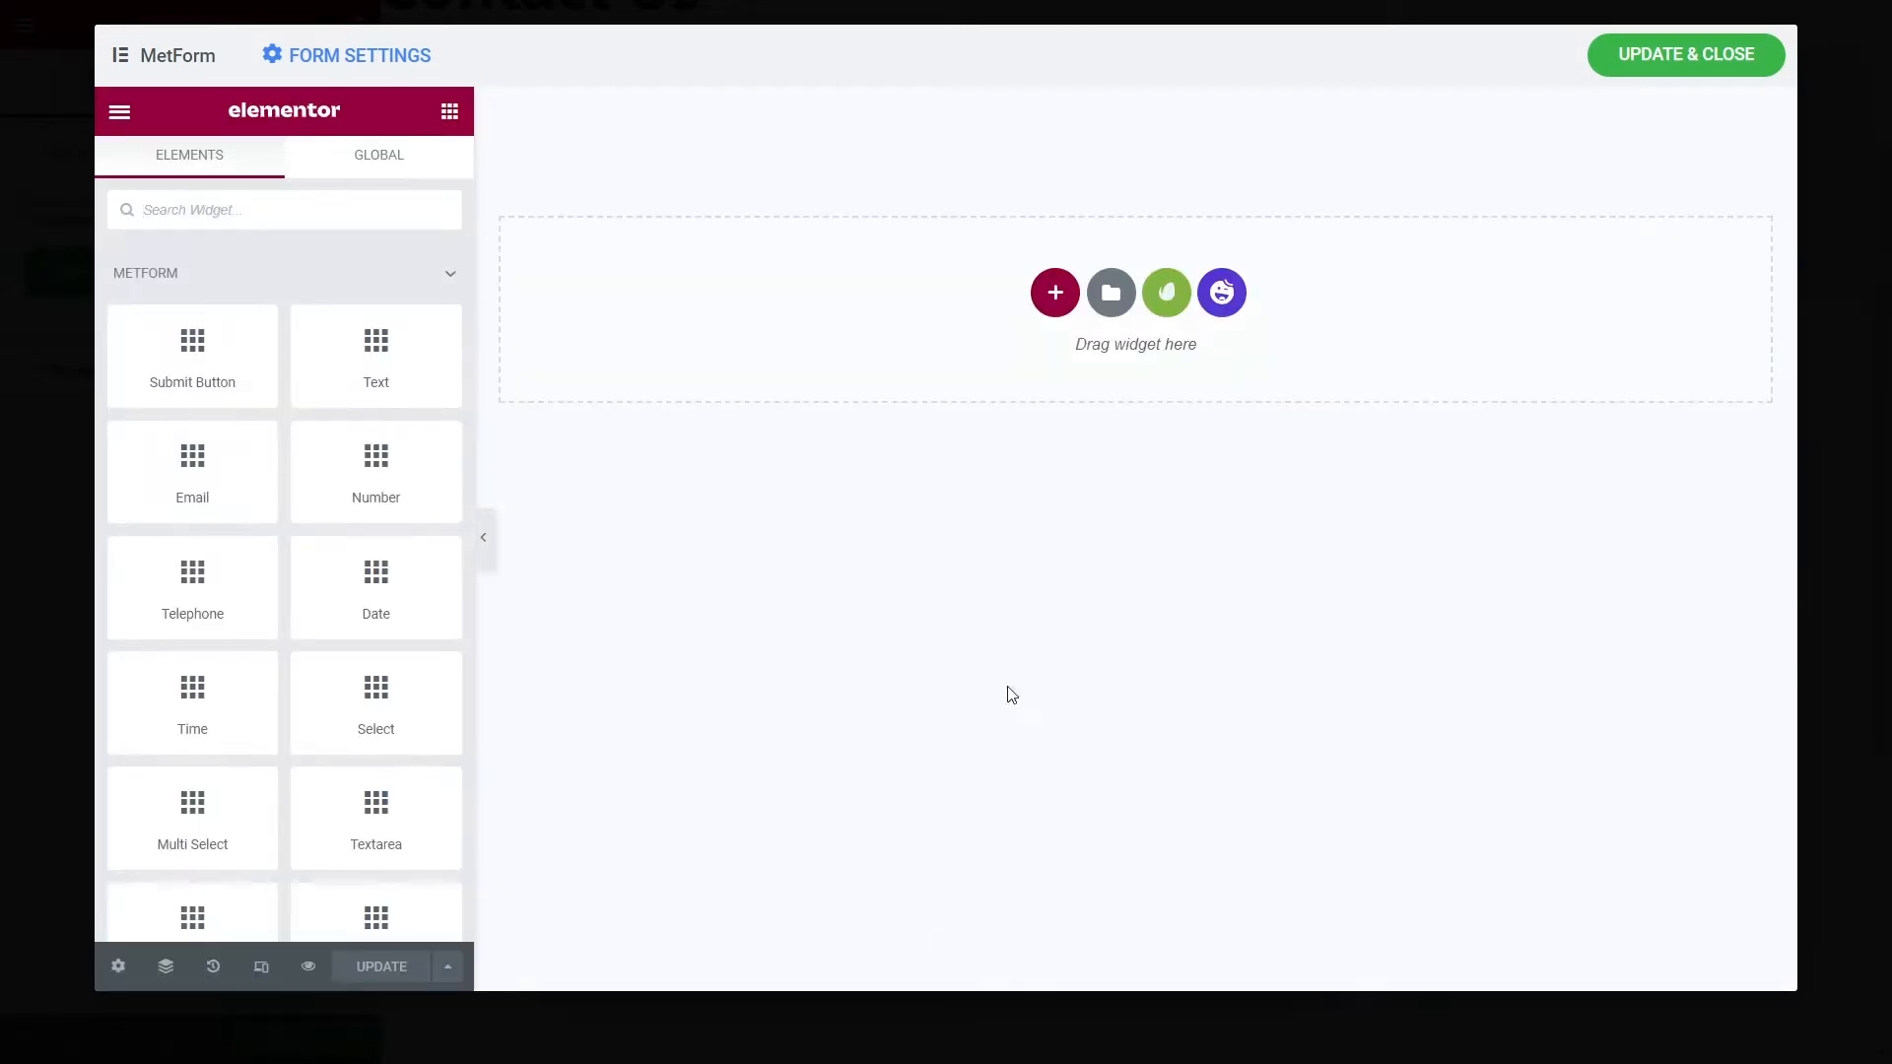
# Step: Insert the Umovi kit's Contact Page Form template into the contact form, then update and close the form
pyautogui.click(1173, 310)
pyautogui.click(367, 840)
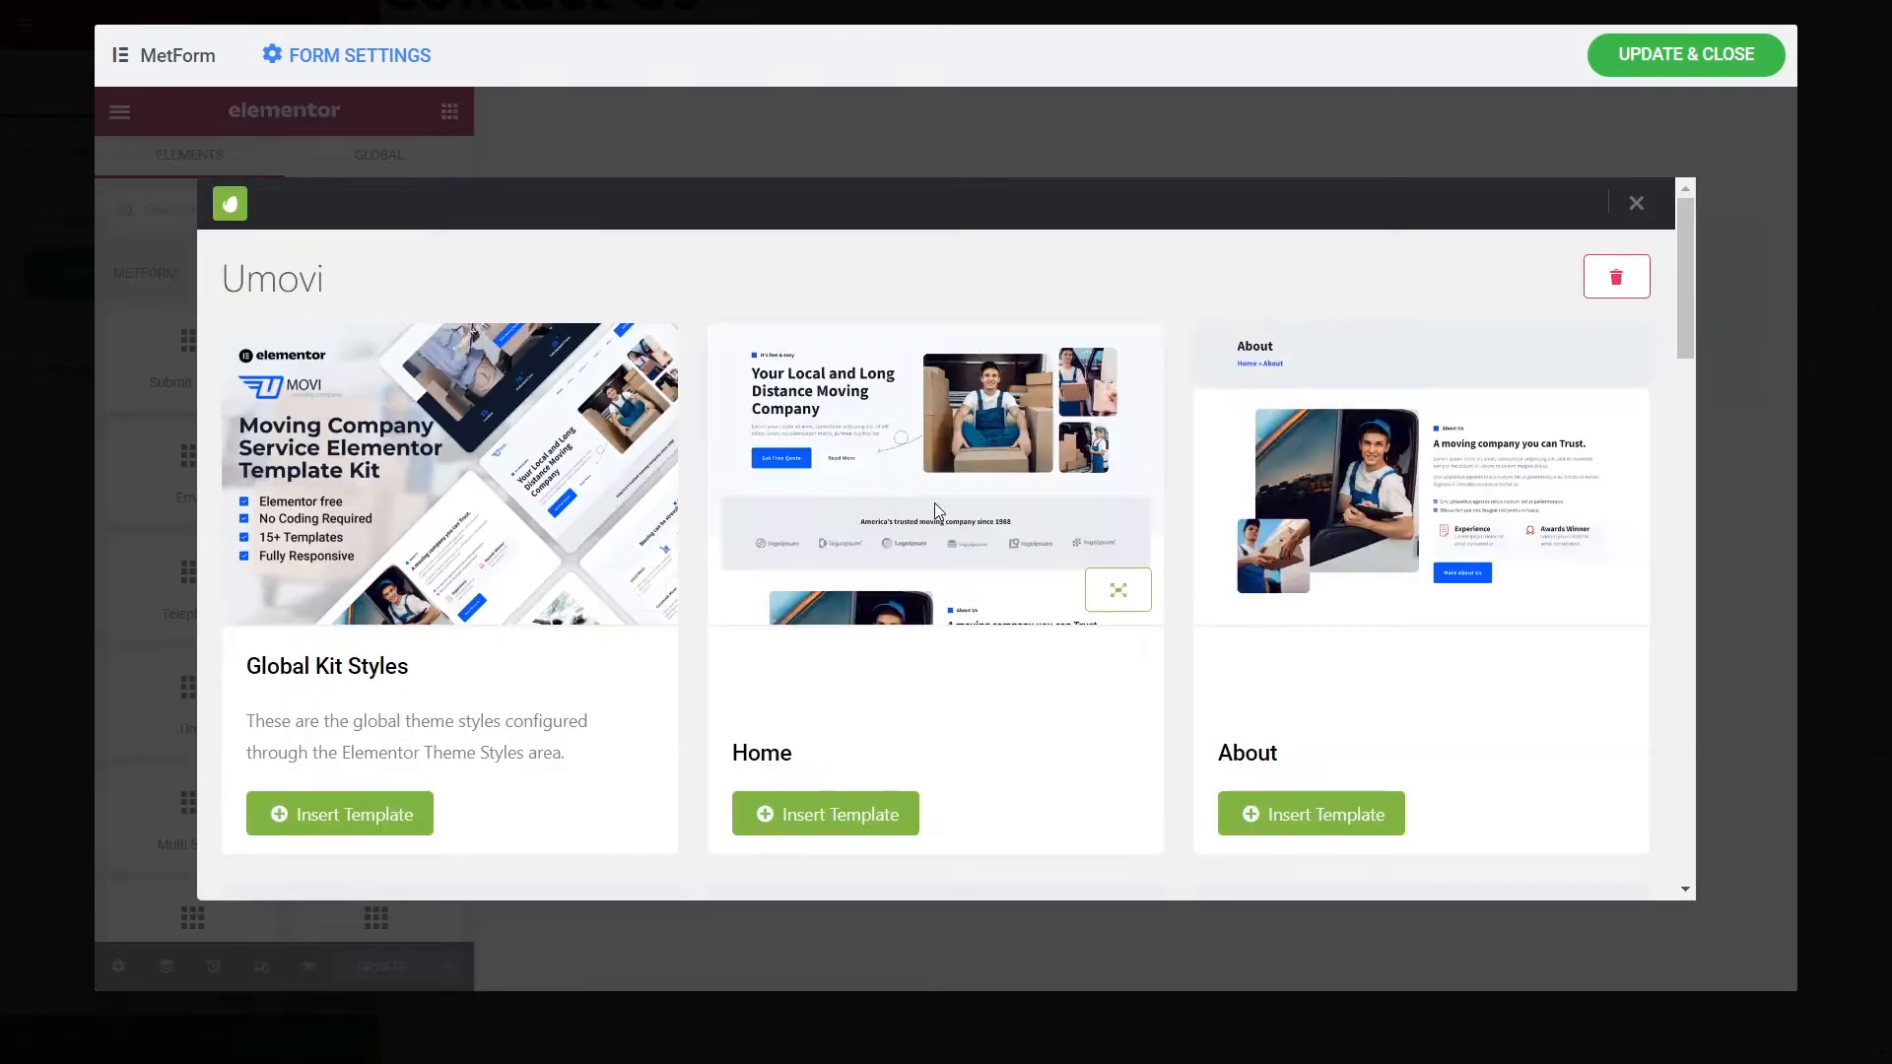
pyautogui.scroll(-5, 936, 506)
pyautogui.scroll(-15, 934, 503)
pyautogui.click(304, 833)
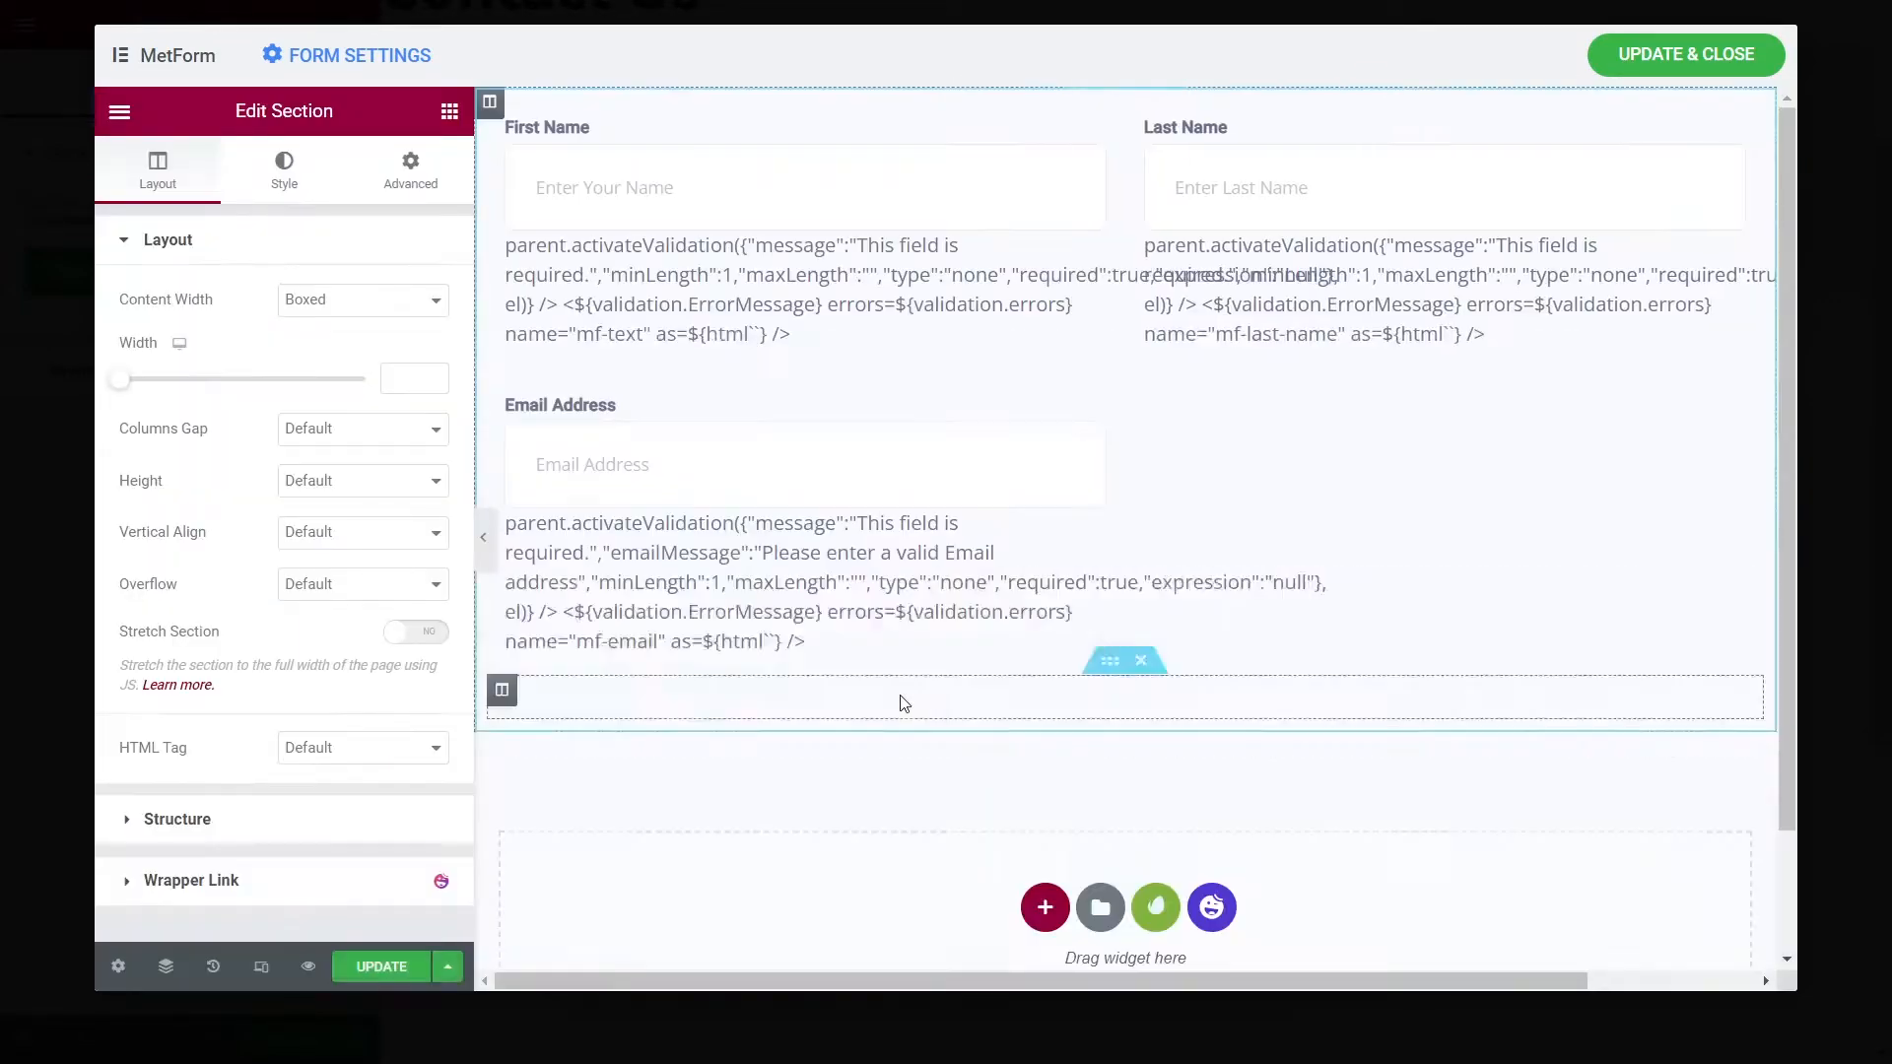
pyautogui.click(1719, 55)
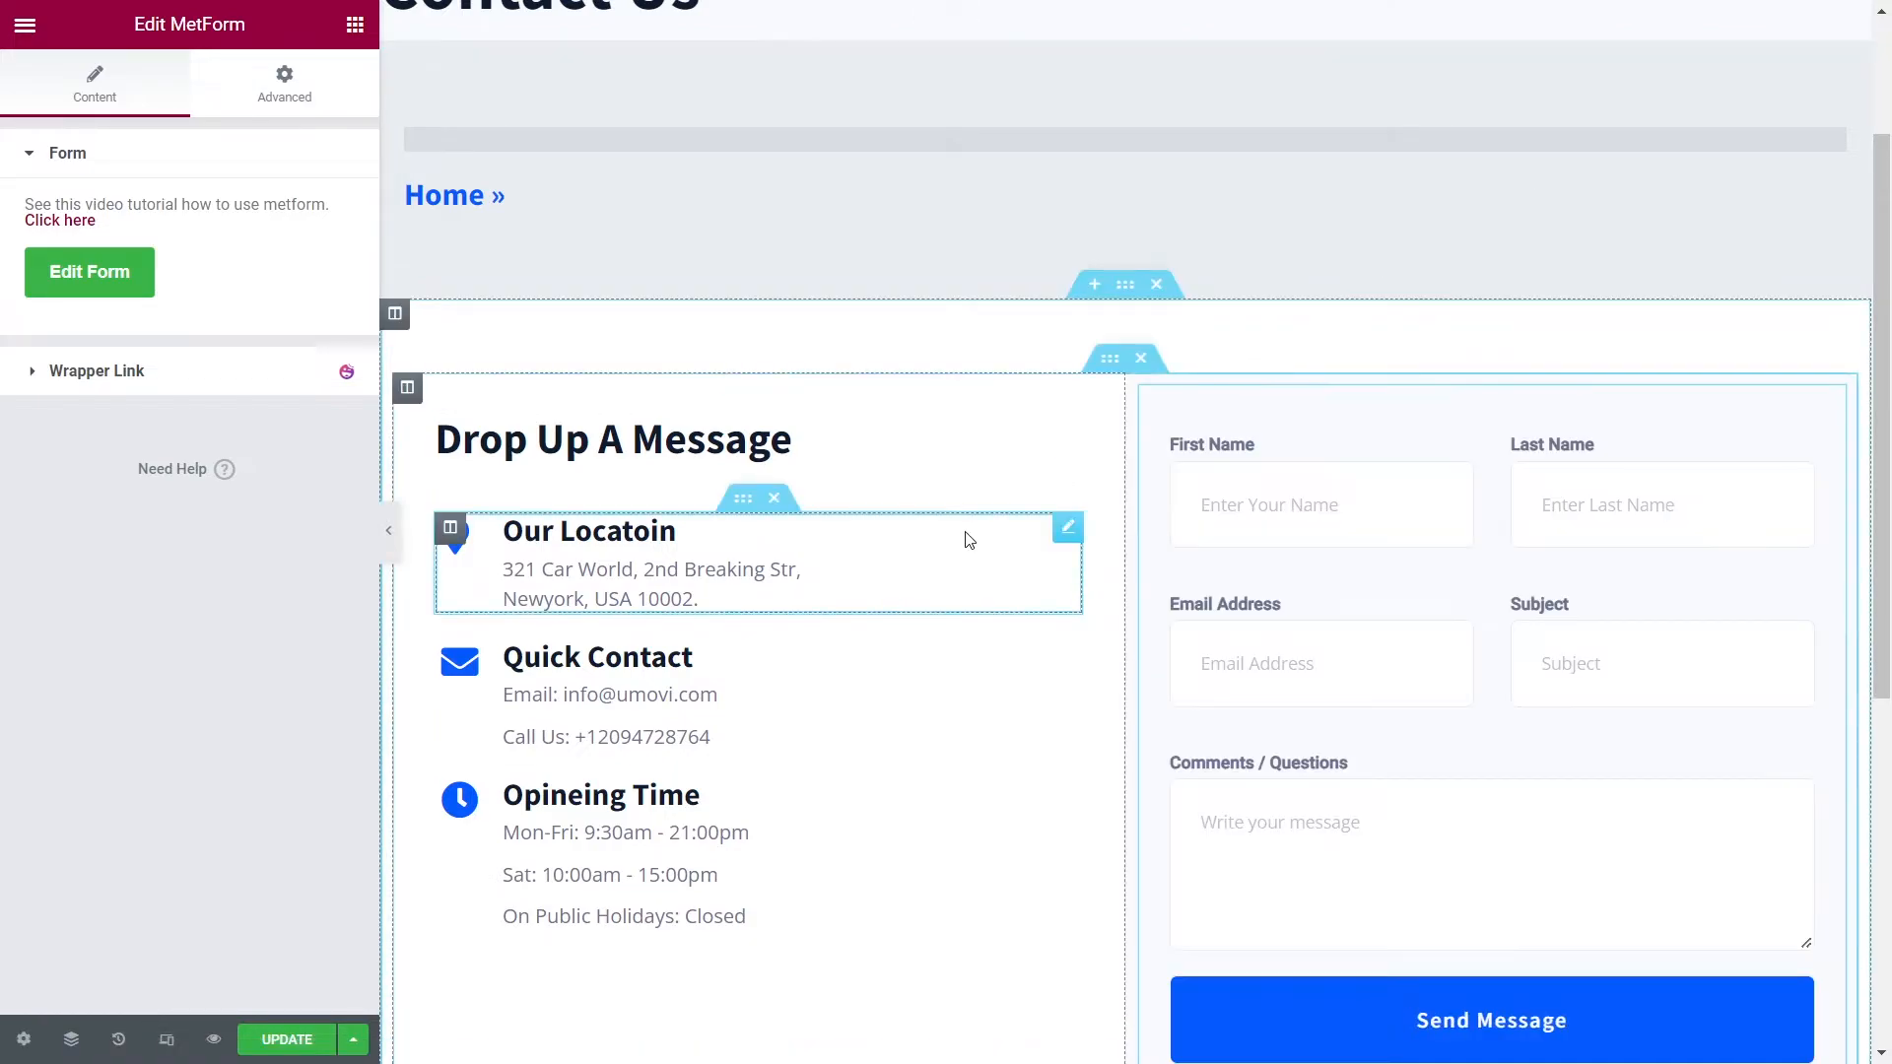
# Step: Update the Contact Us page and exit Elementor to the WordPress dashboard
pyautogui.scroll(-1, 967, 536)
pyautogui.click(281, 1040)
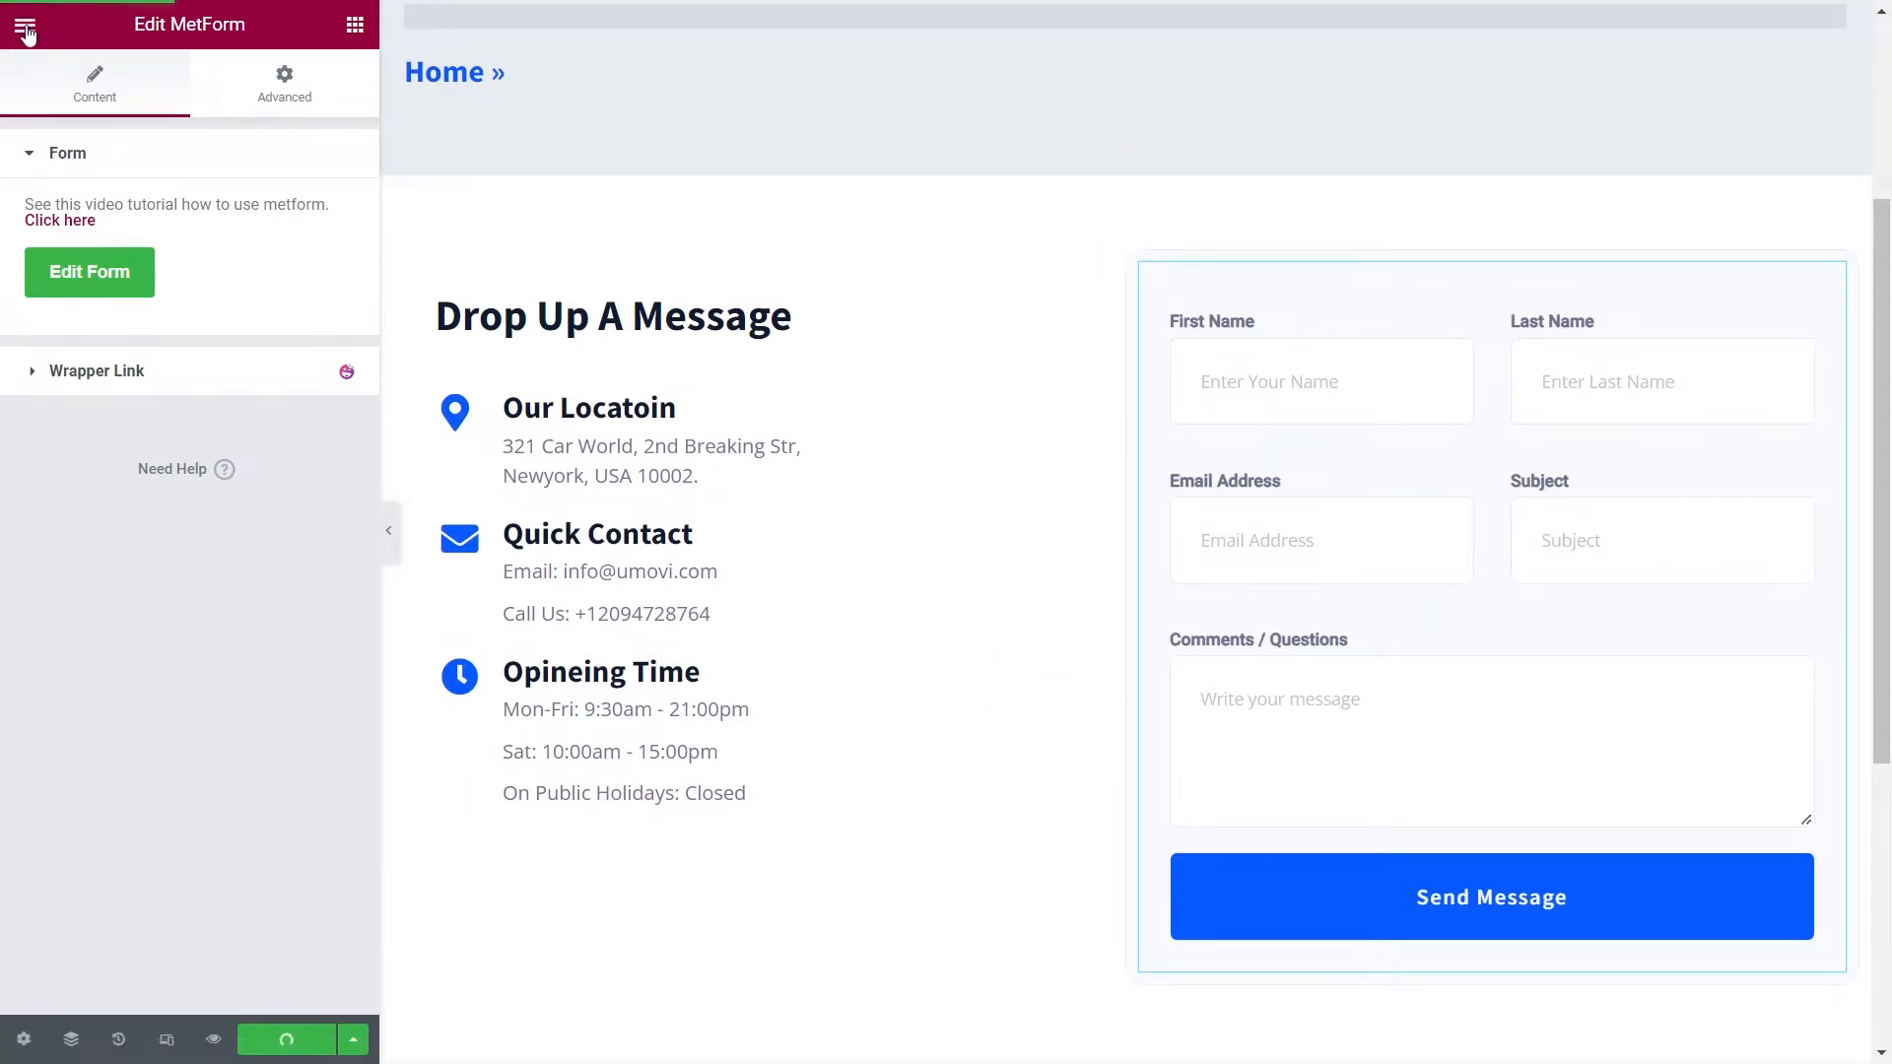
pyautogui.scroll(-2, 766, 428)
pyautogui.scroll(1, 765, 430)
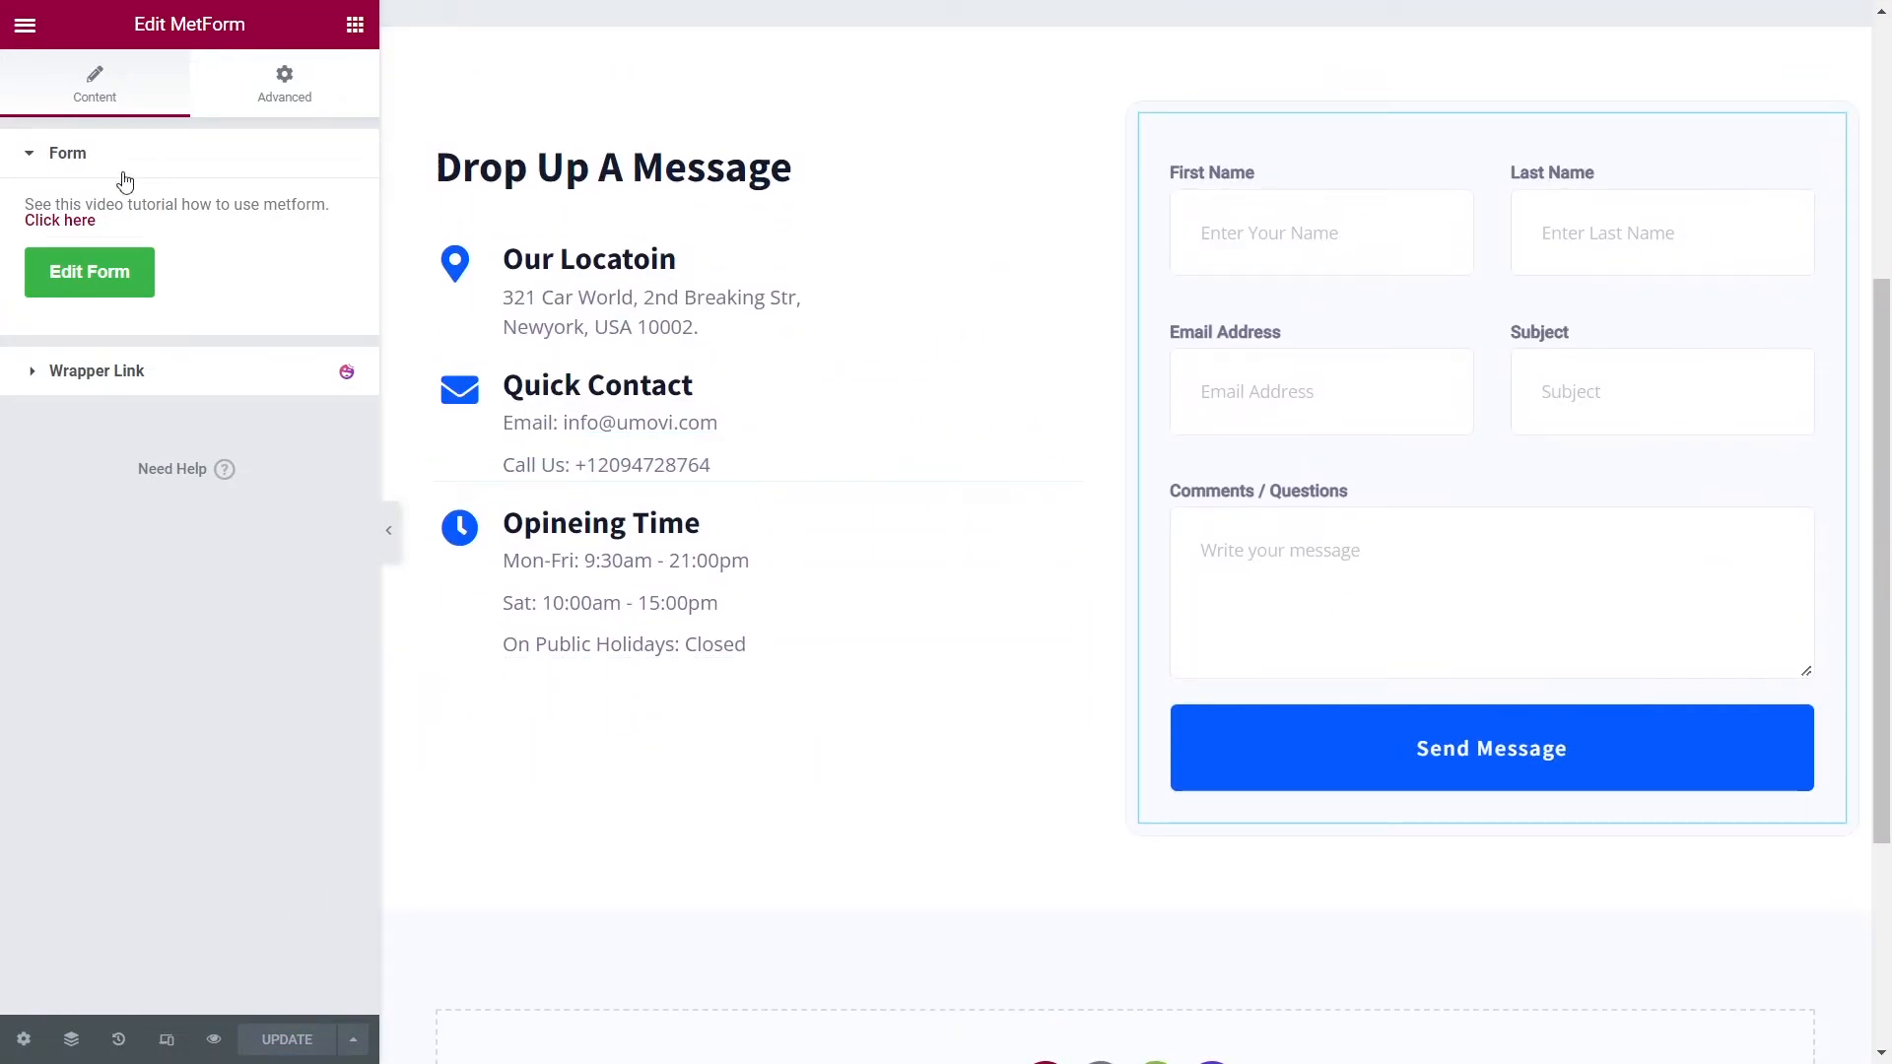
pyautogui.click(27, 16)
pyautogui.click(142, 513)
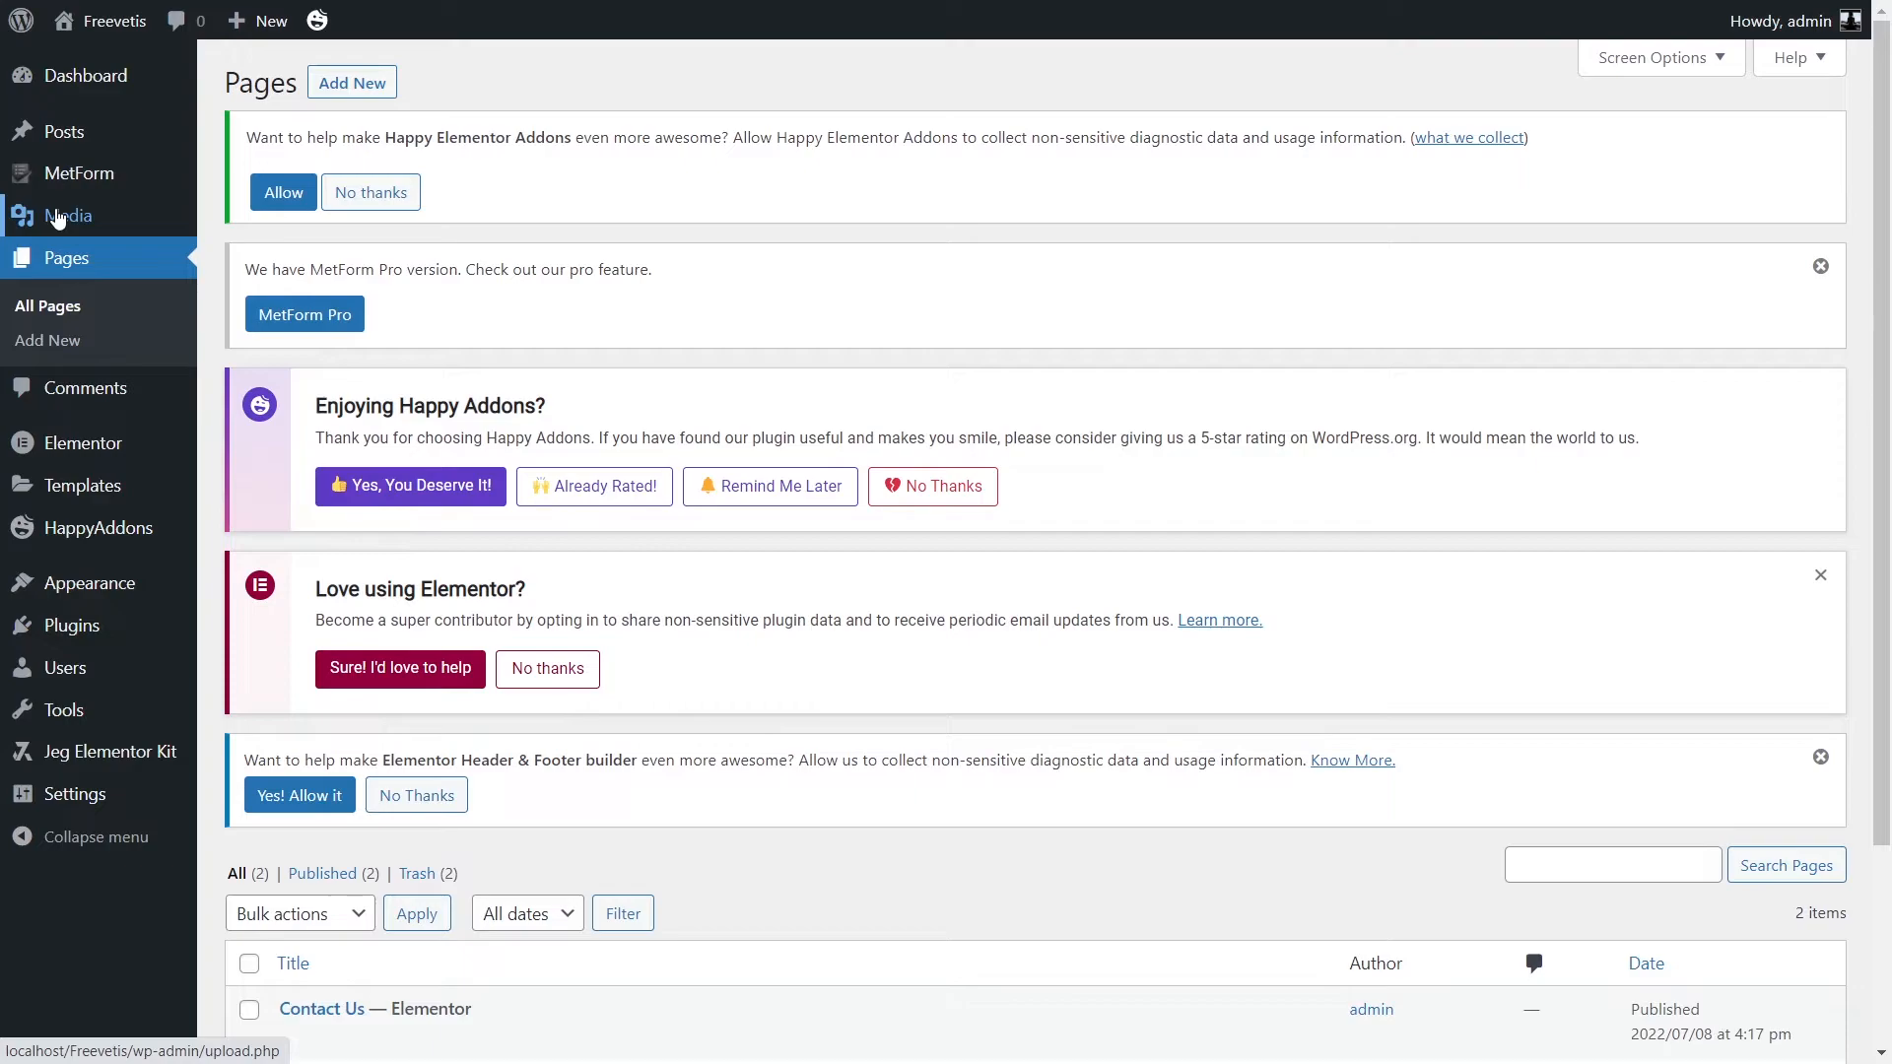
# Step: Create an Elementor Header & Footer Builder template titled Header, of type Header, displayed on the Entire Website, and publish it
pyautogui.click(264, 693)
pyautogui.click(720, 96)
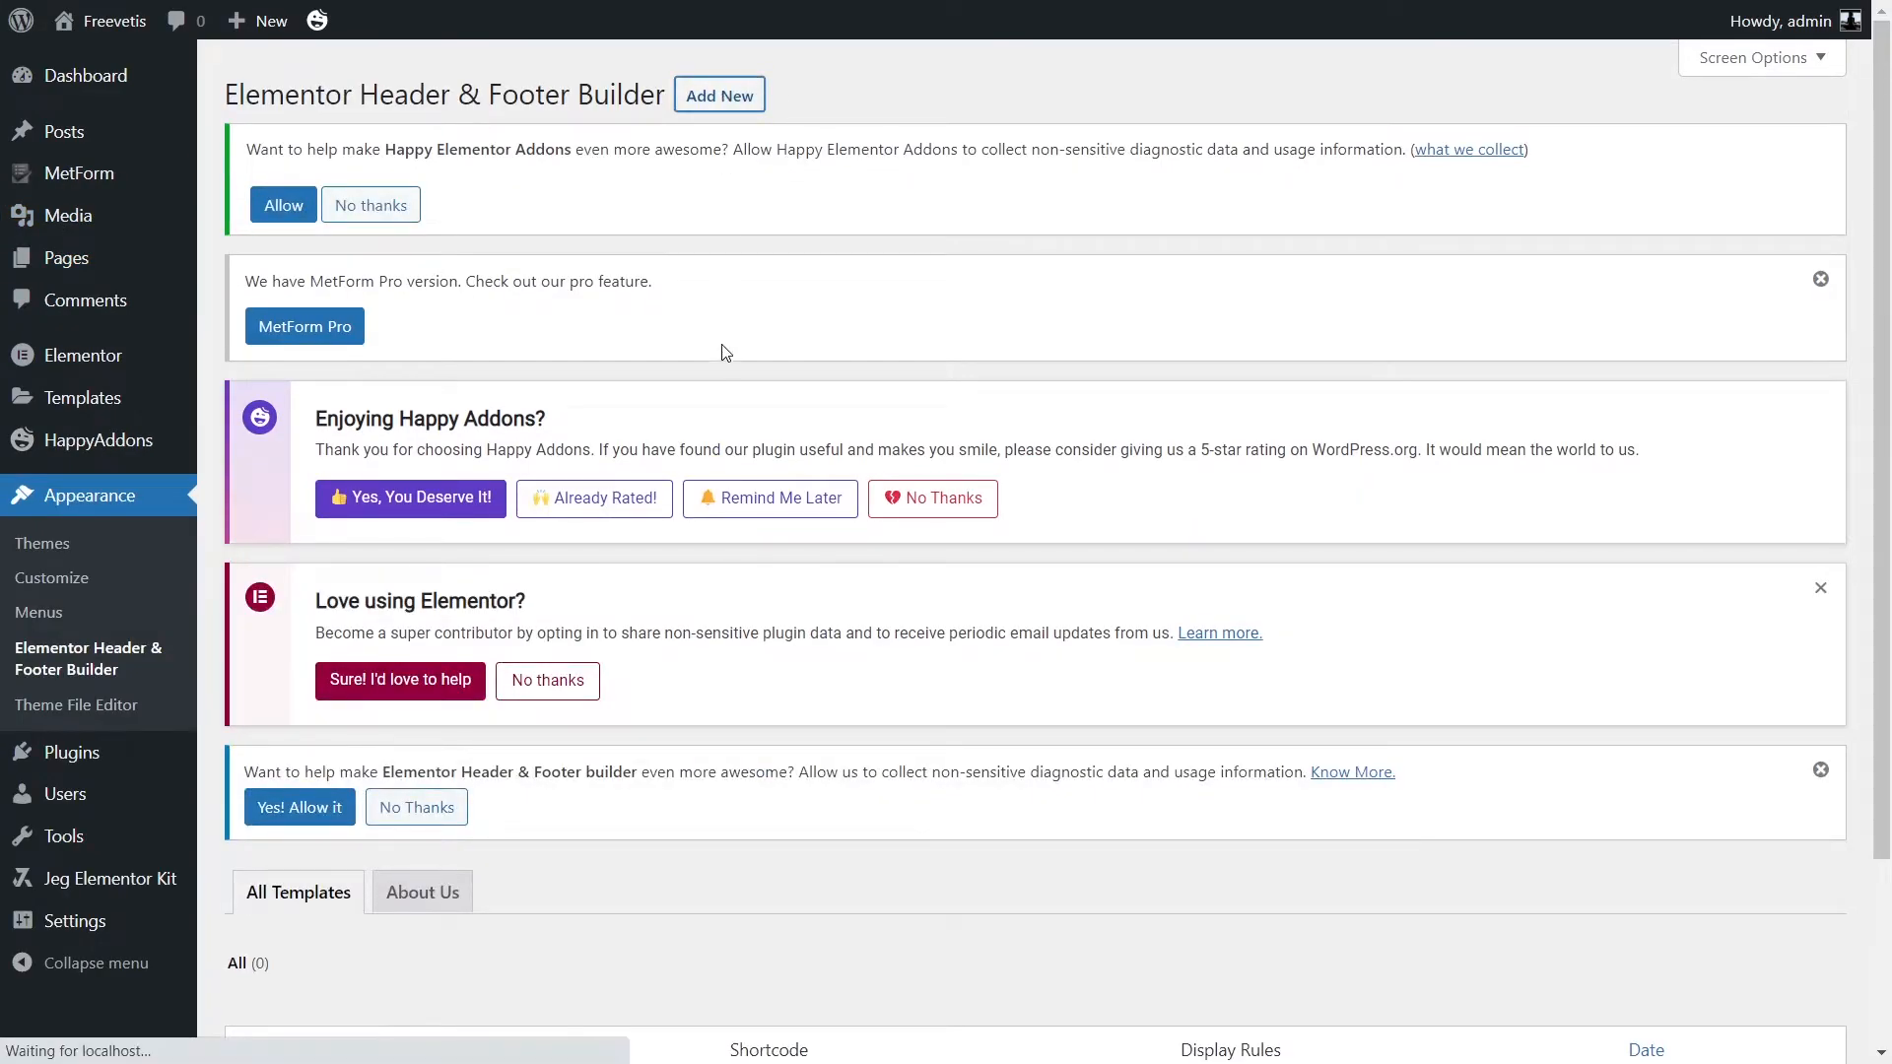
pyautogui.write('Header')
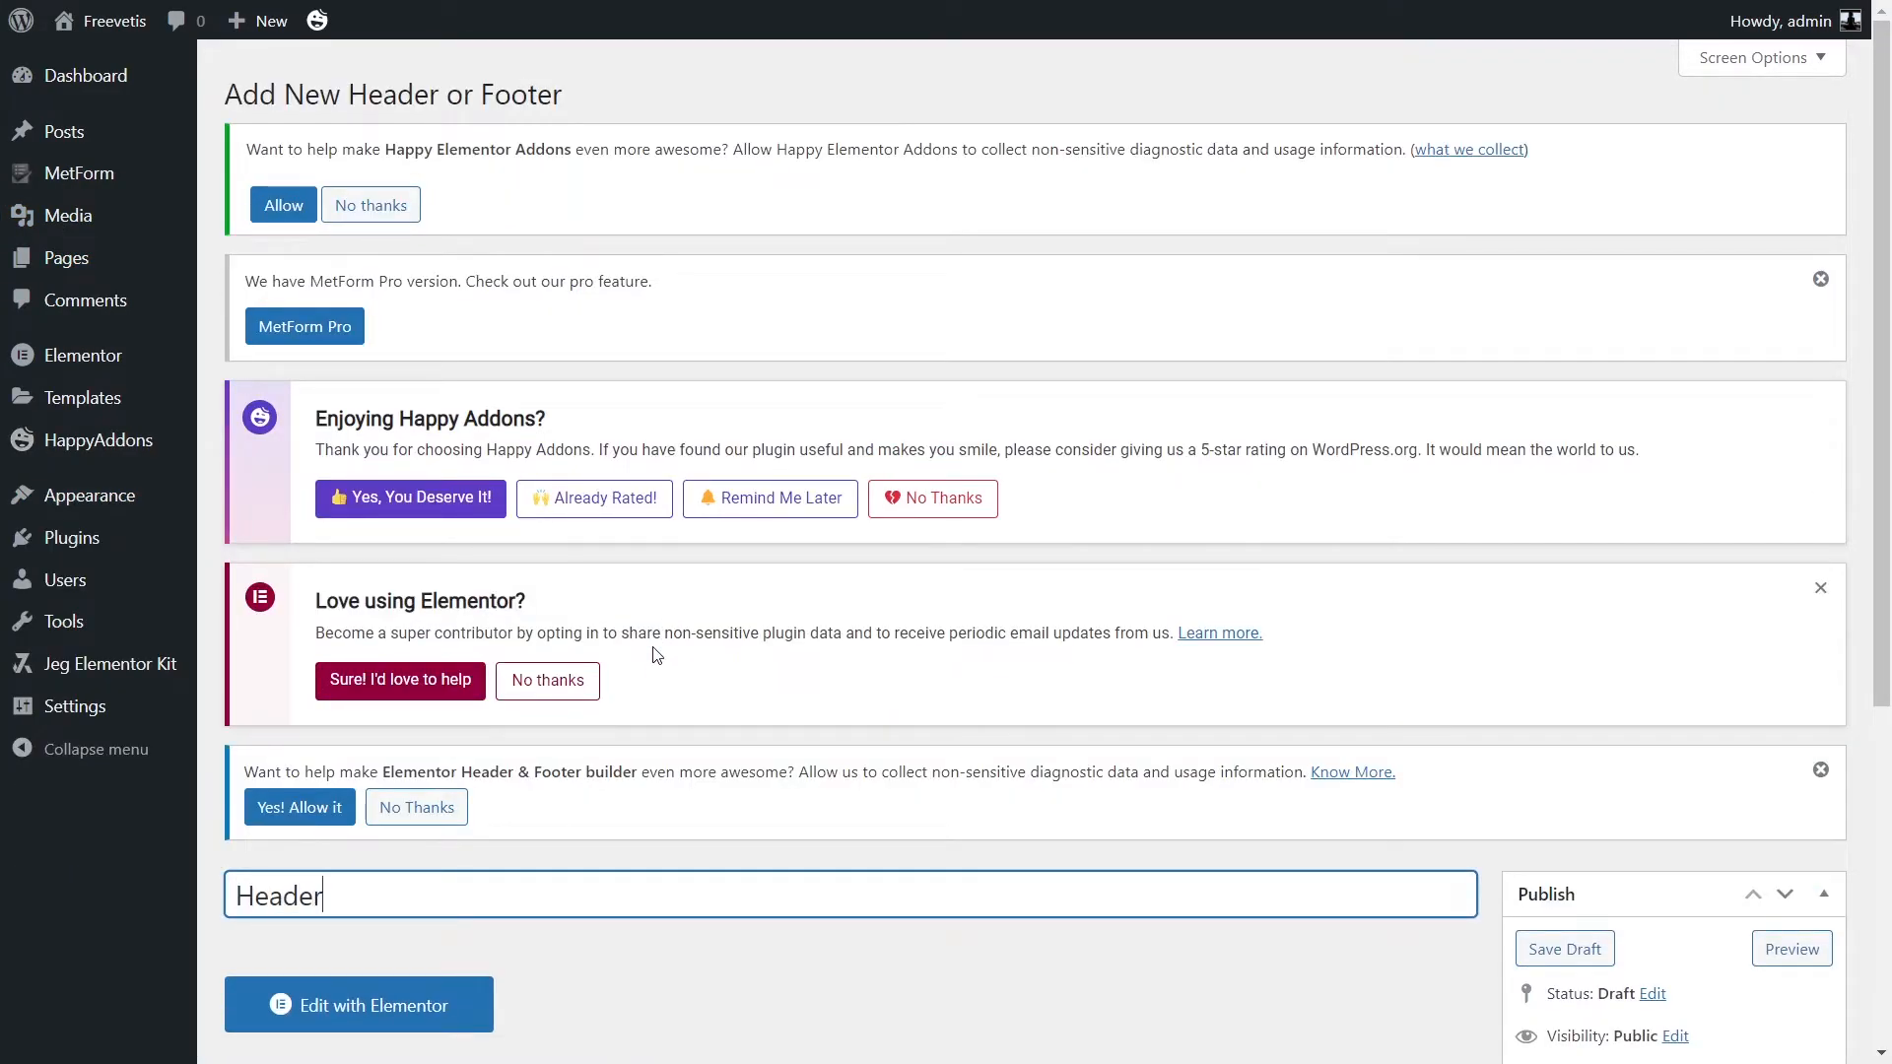
pyautogui.scroll(-5, 657, 655)
pyautogui.click(866, 641)
pyautogui.click(857, 701)
pyautogui.click(892, 734)
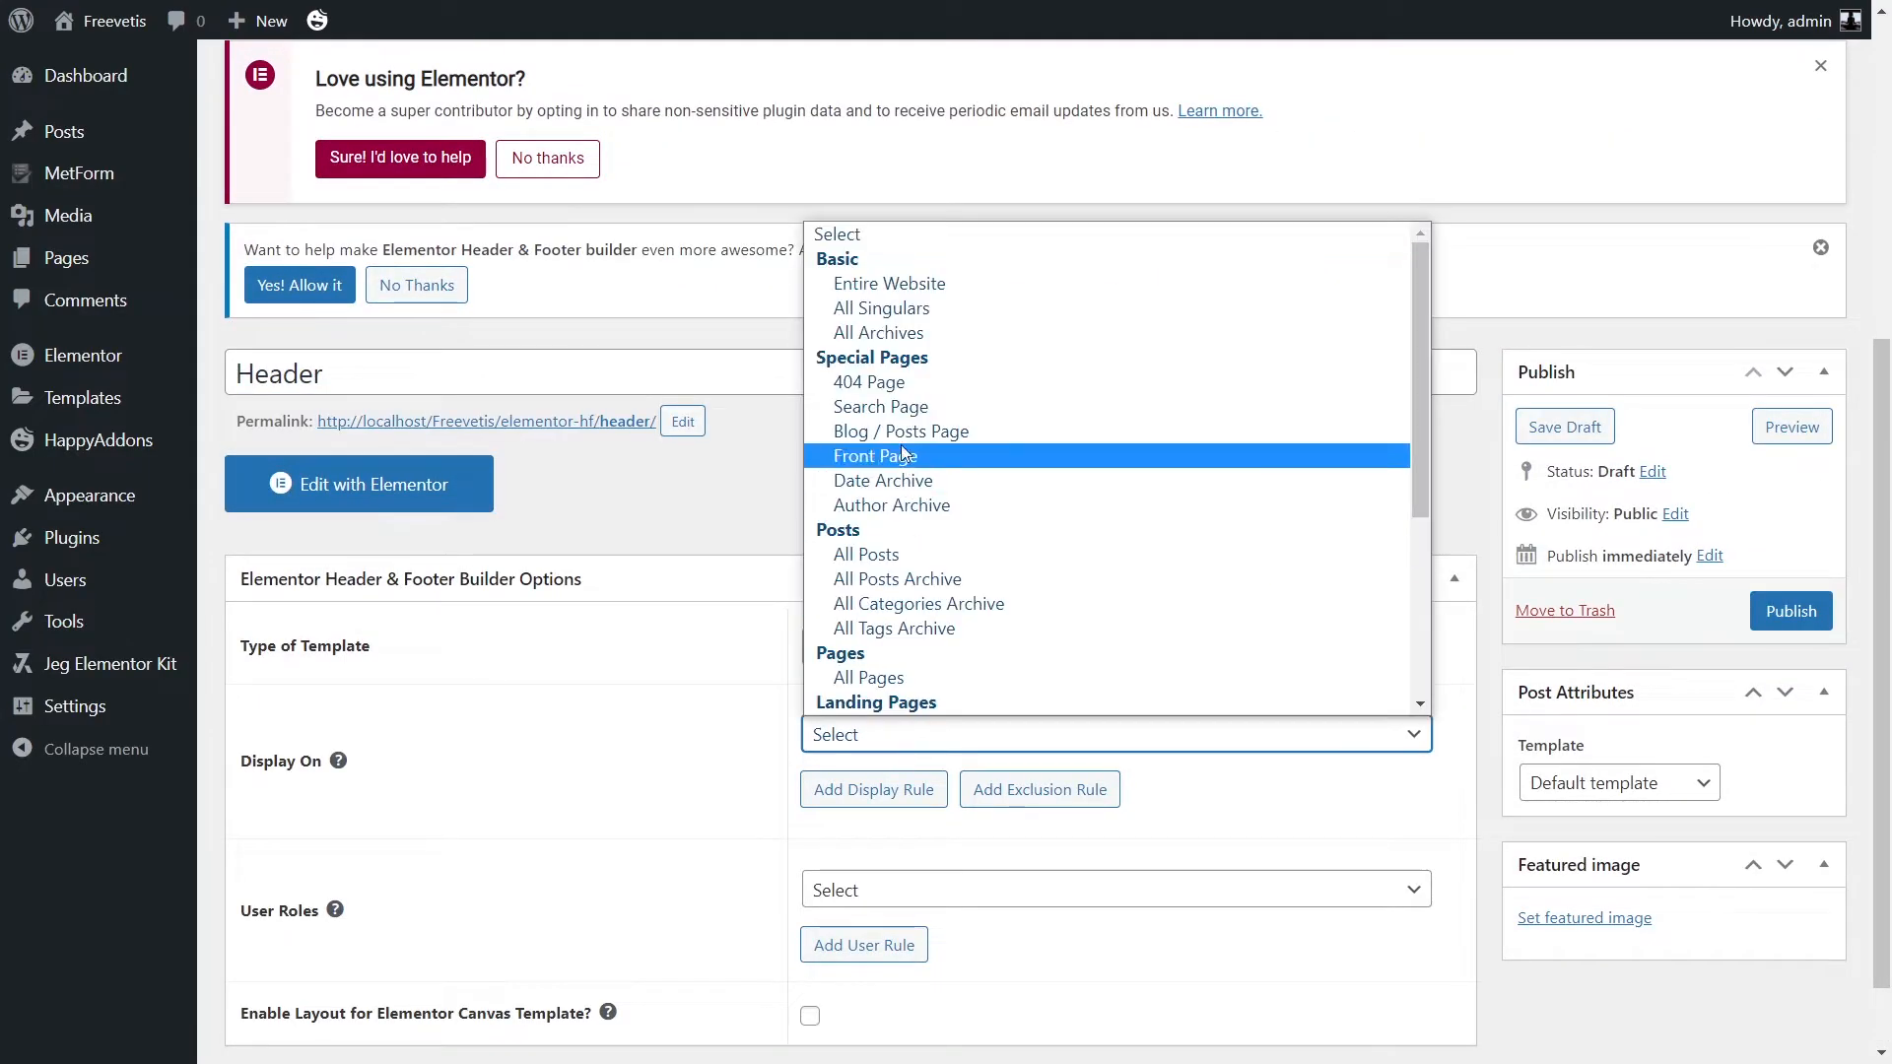
pyautogui.click(888, 283)
pyautogui.click(1790, 611)
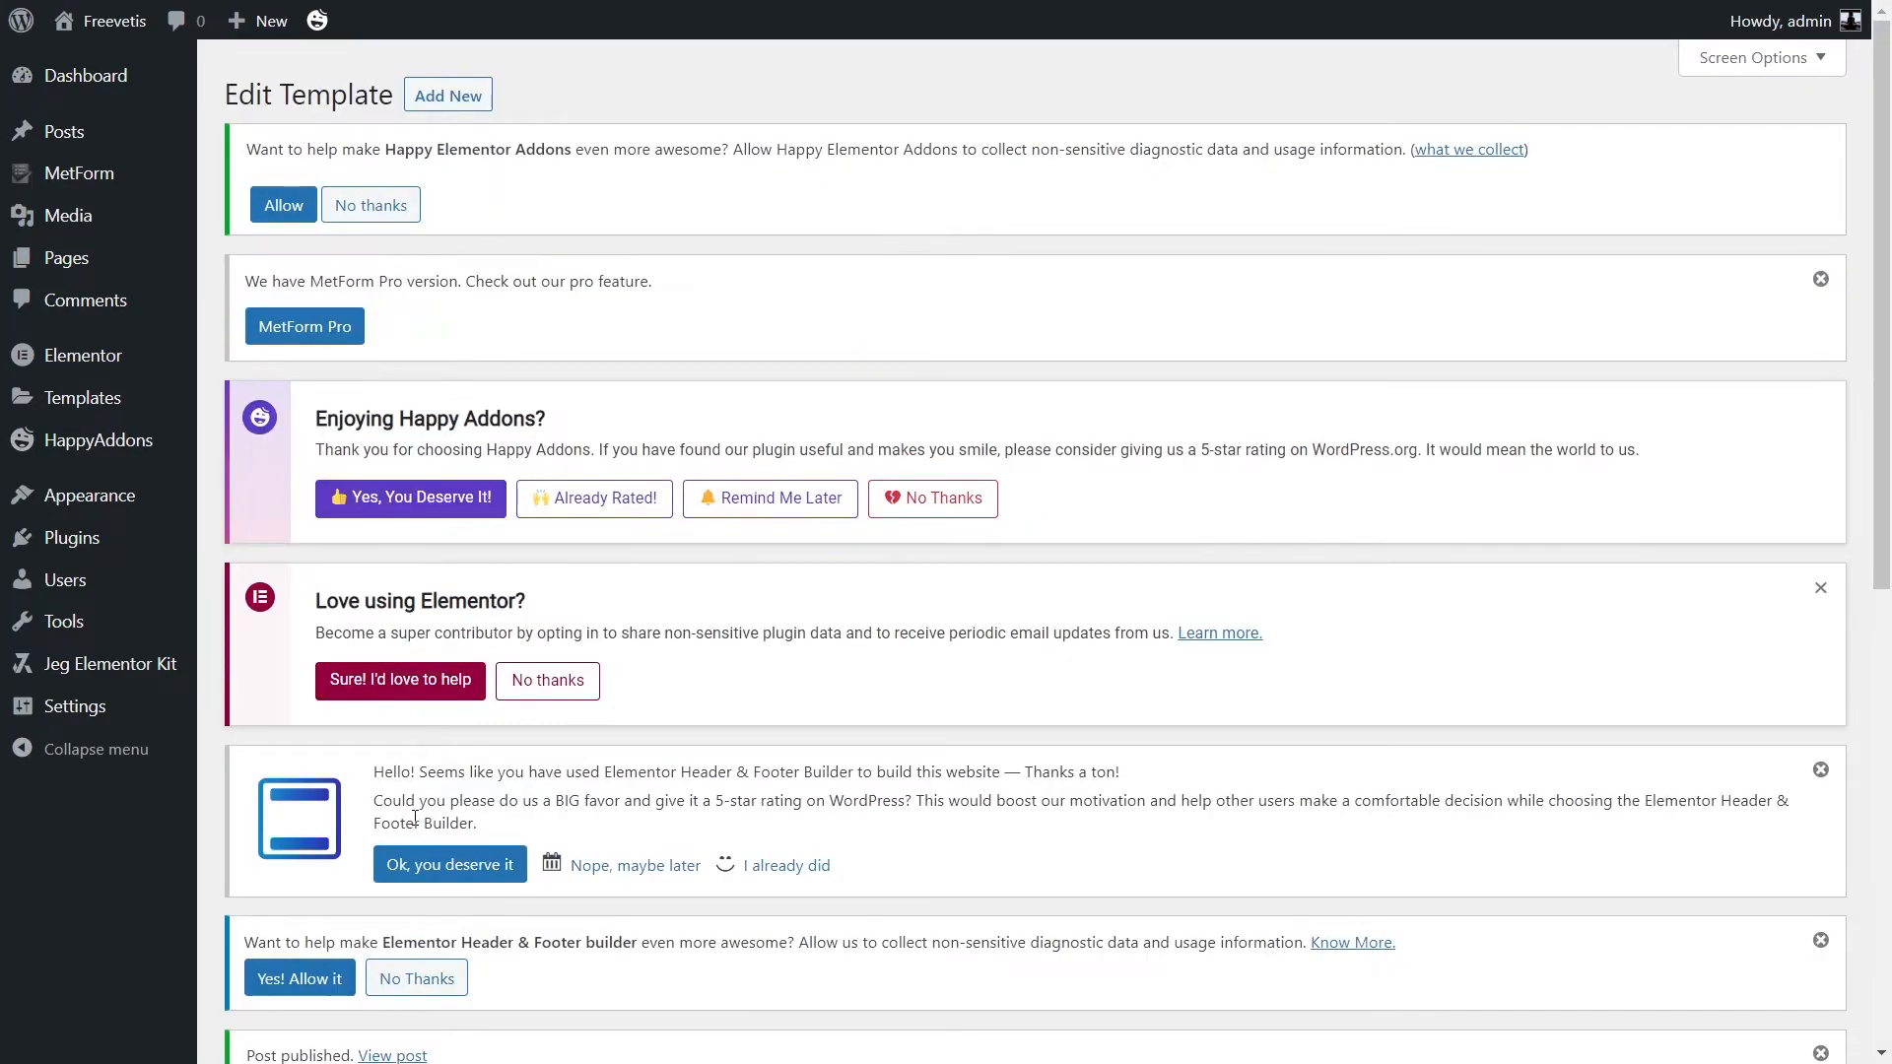
# Step: Edit the Header template with Elementor and insert the Umovi kit's Header template
pyautogui.scroll(-5, 405, 718)
pyautogui.click(399, 719)
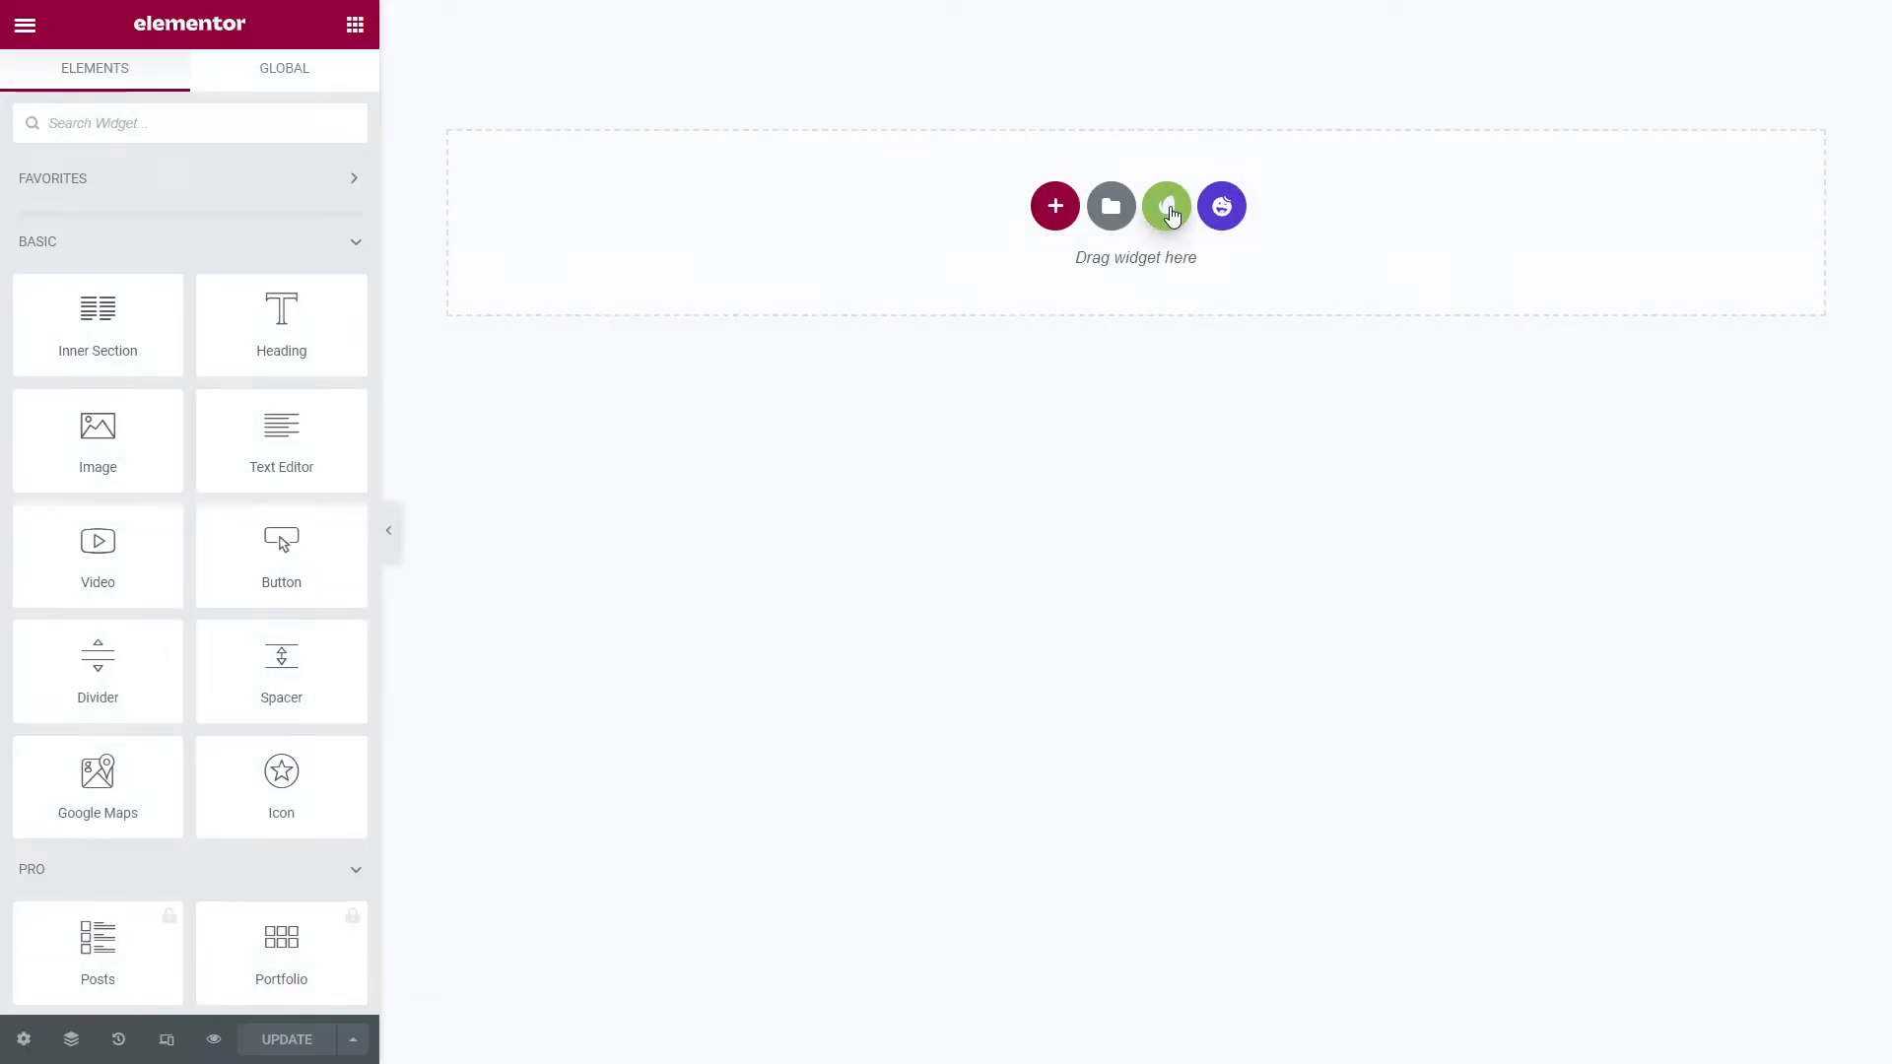
pyautogui.click(1167, 207)
pyautogui.click(357, 769)
pyautogui.scroll(-5, 752, 583)
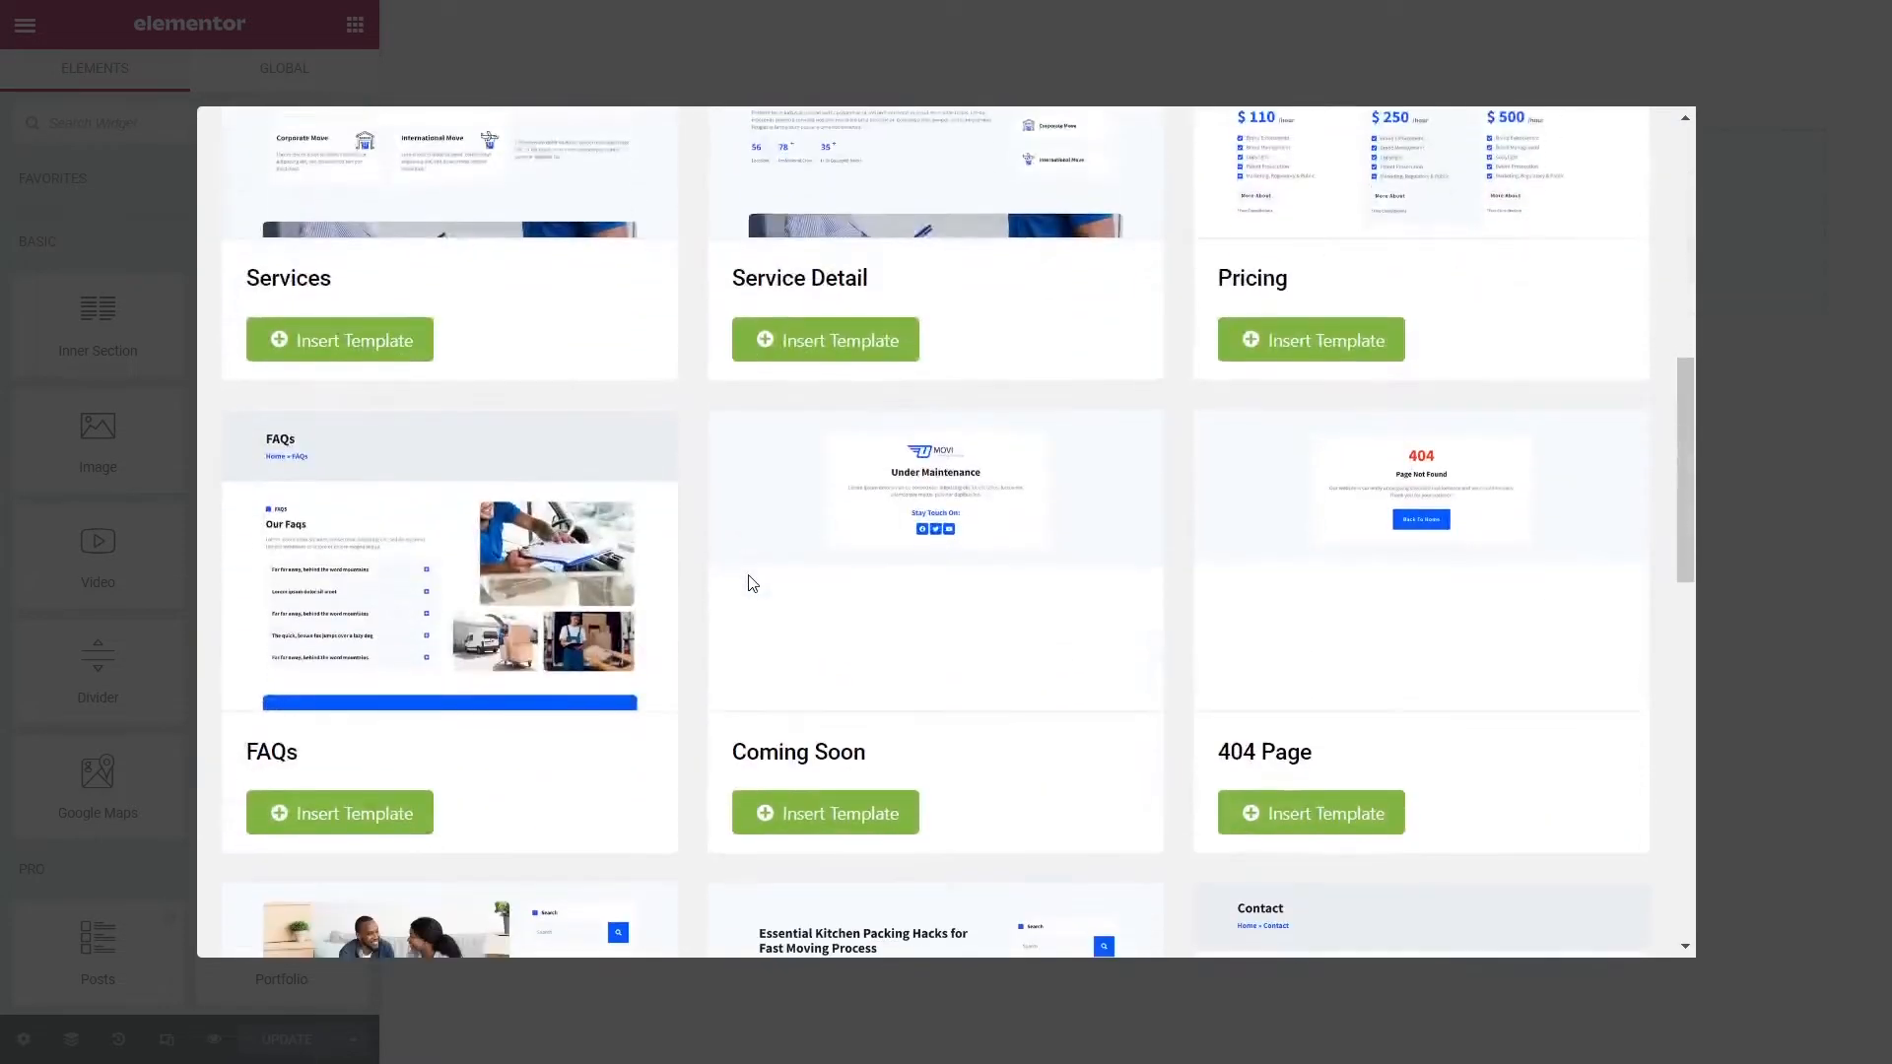
pyautogui.scroll(-10, 752, 583)
pyautogui.scroll(2, 752, 583)
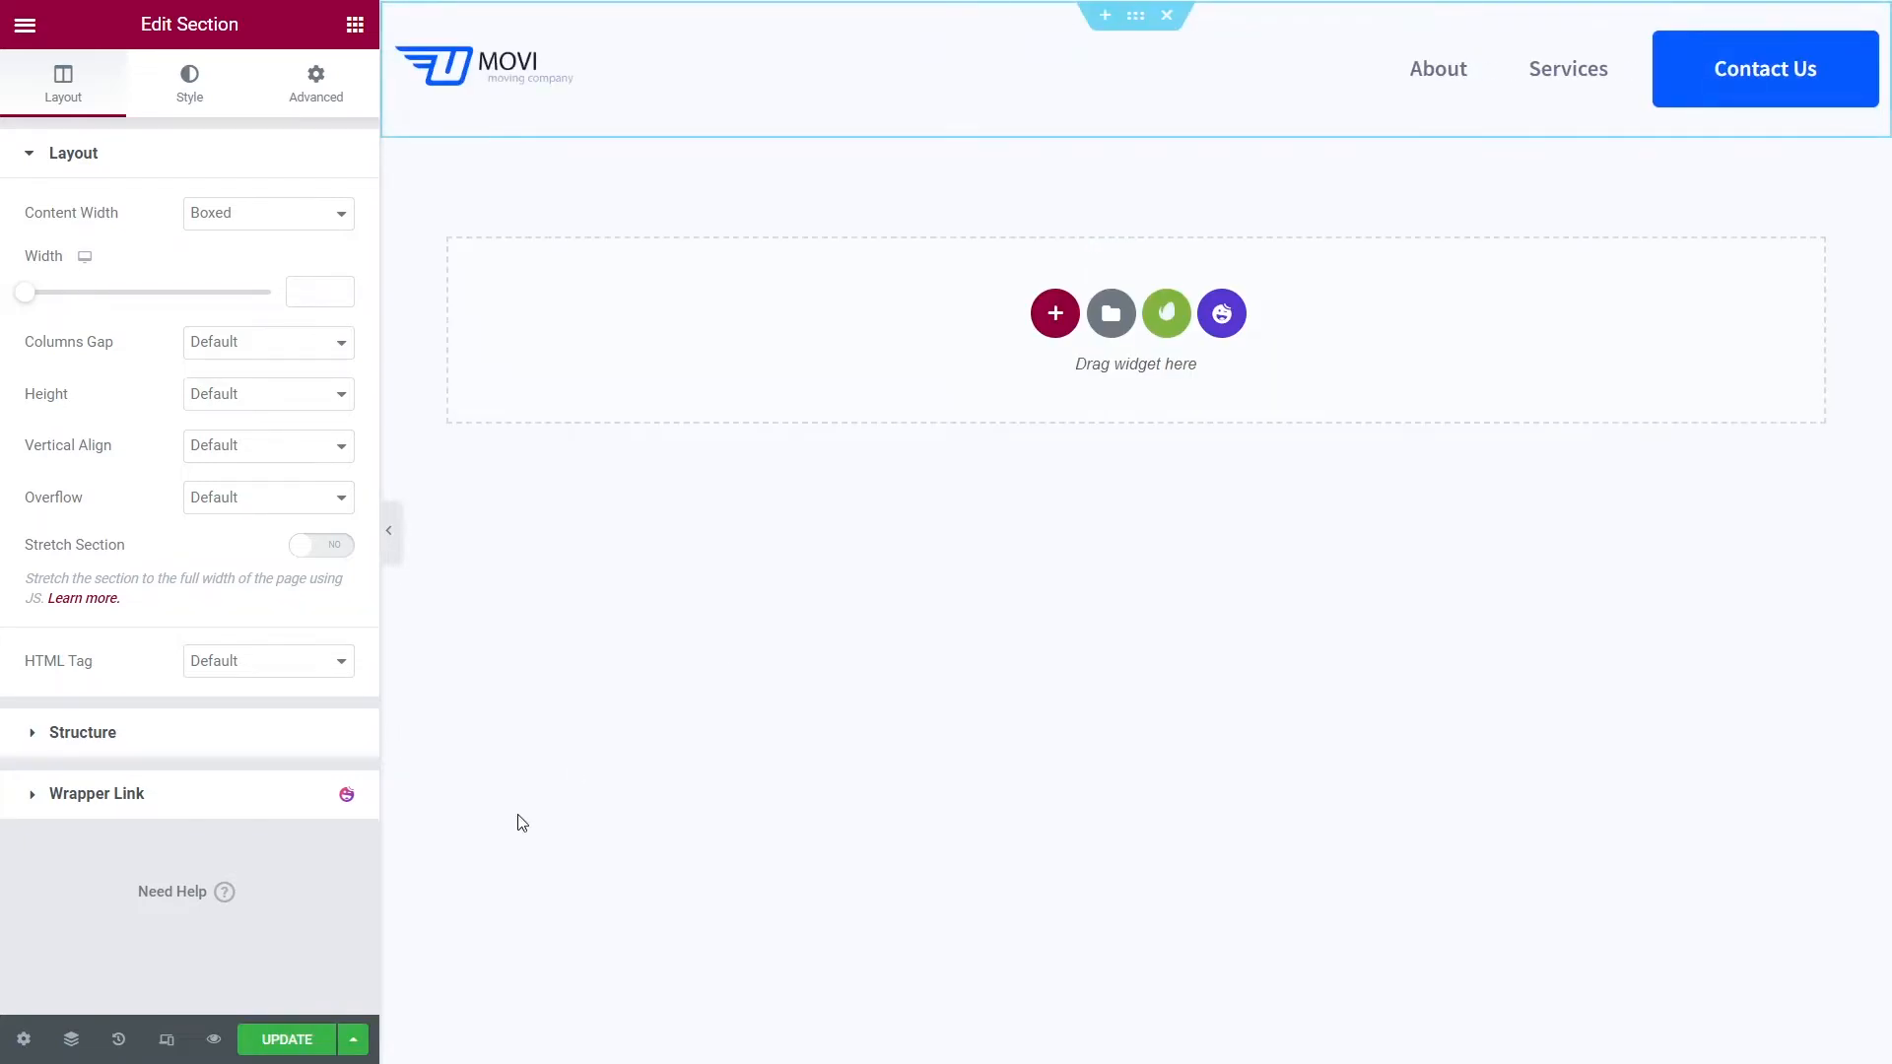
# Step: Update the Header template and exit Elementor to the WordPress dashboard
pyautogui.click(24, 28)
pyautogui.click(24, 28)
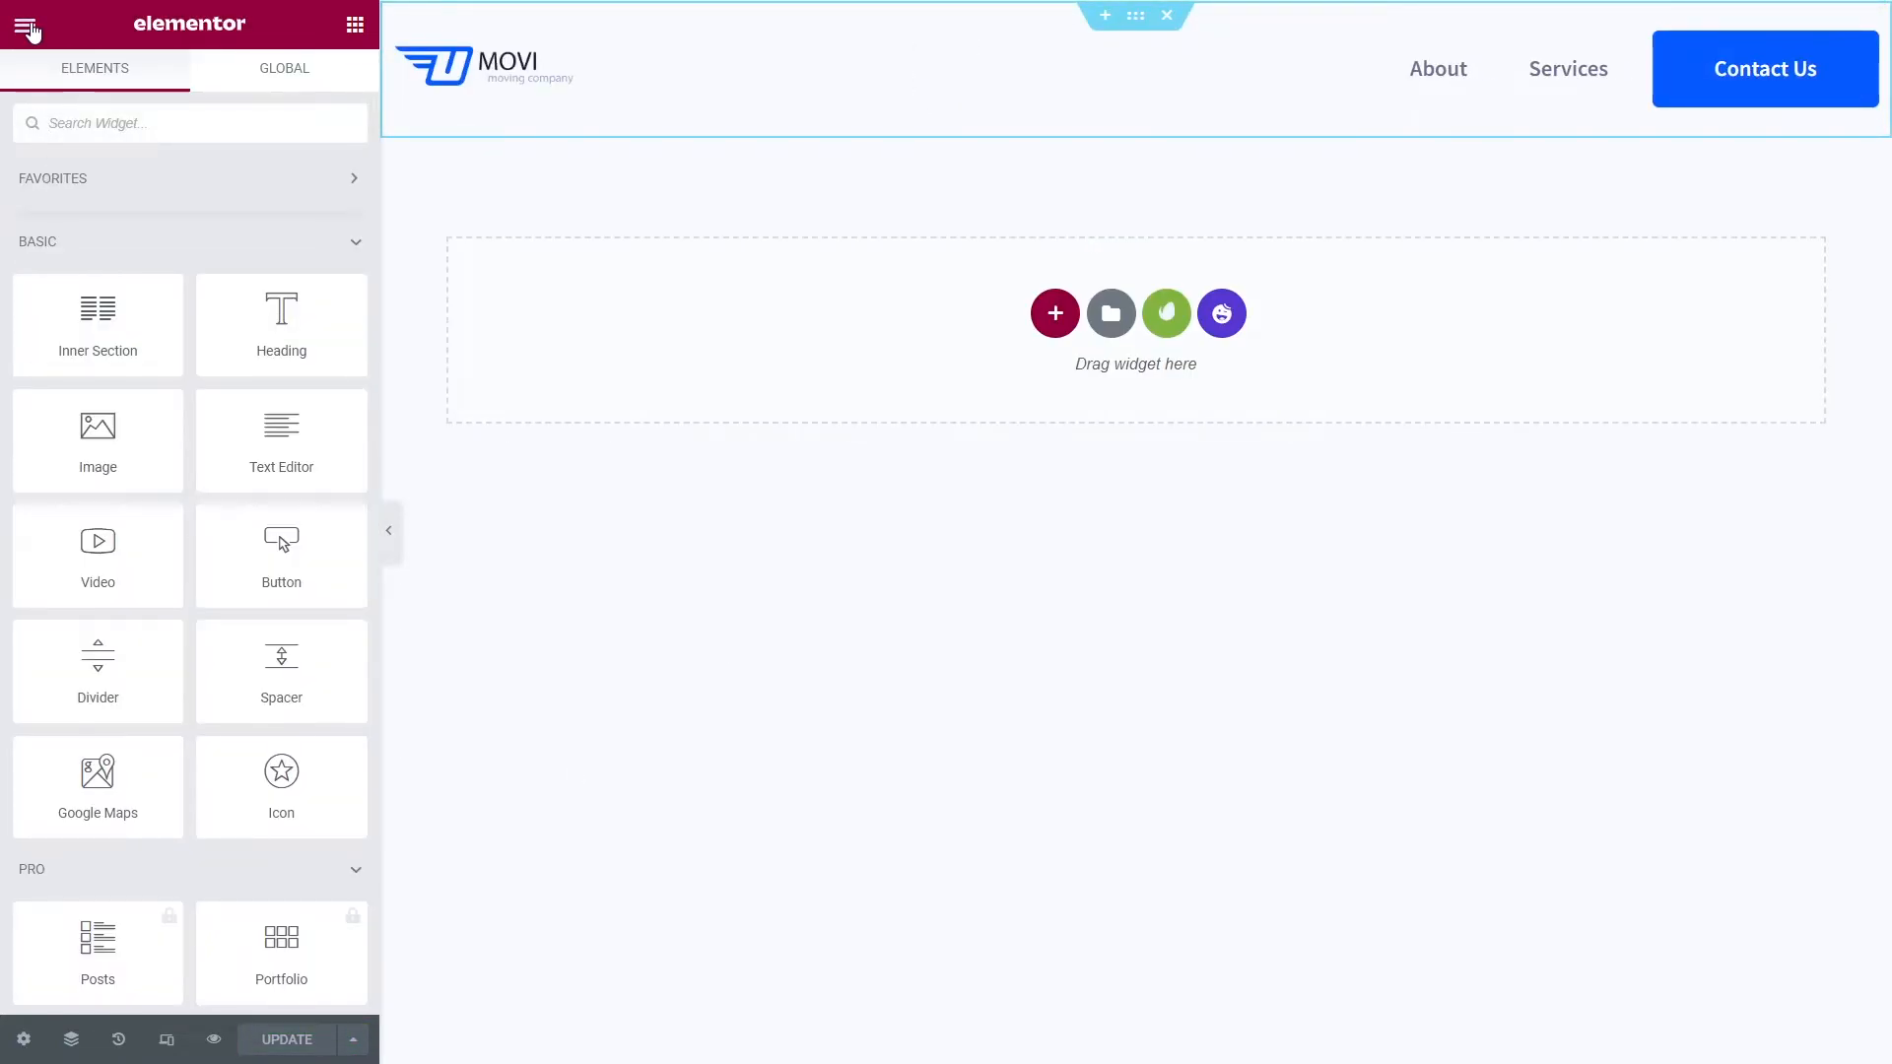
pyautogui.click(30, 30)
pyautogui.click(110, 518)
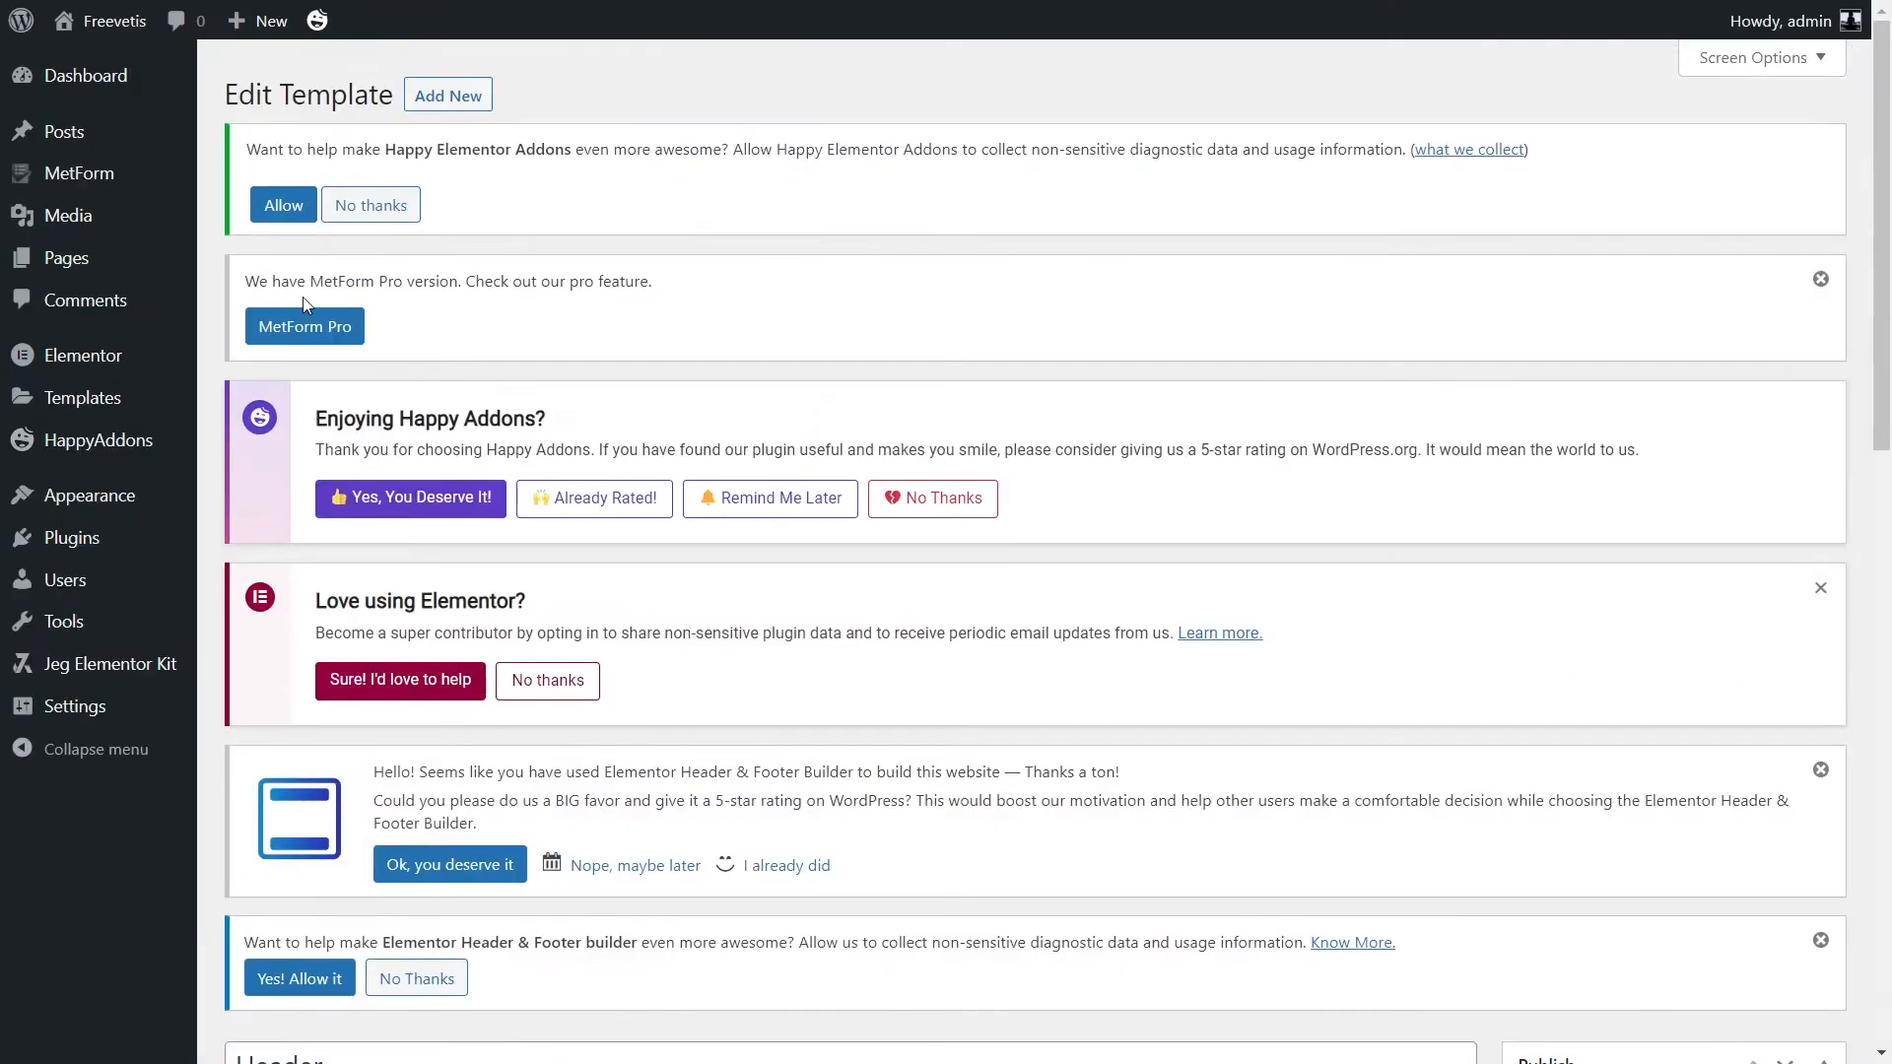
# Step: Create another header and footer template titled Footer, of type Footer, displayed on the Entire Website, and publish it
pyautogui.click(448, 96)
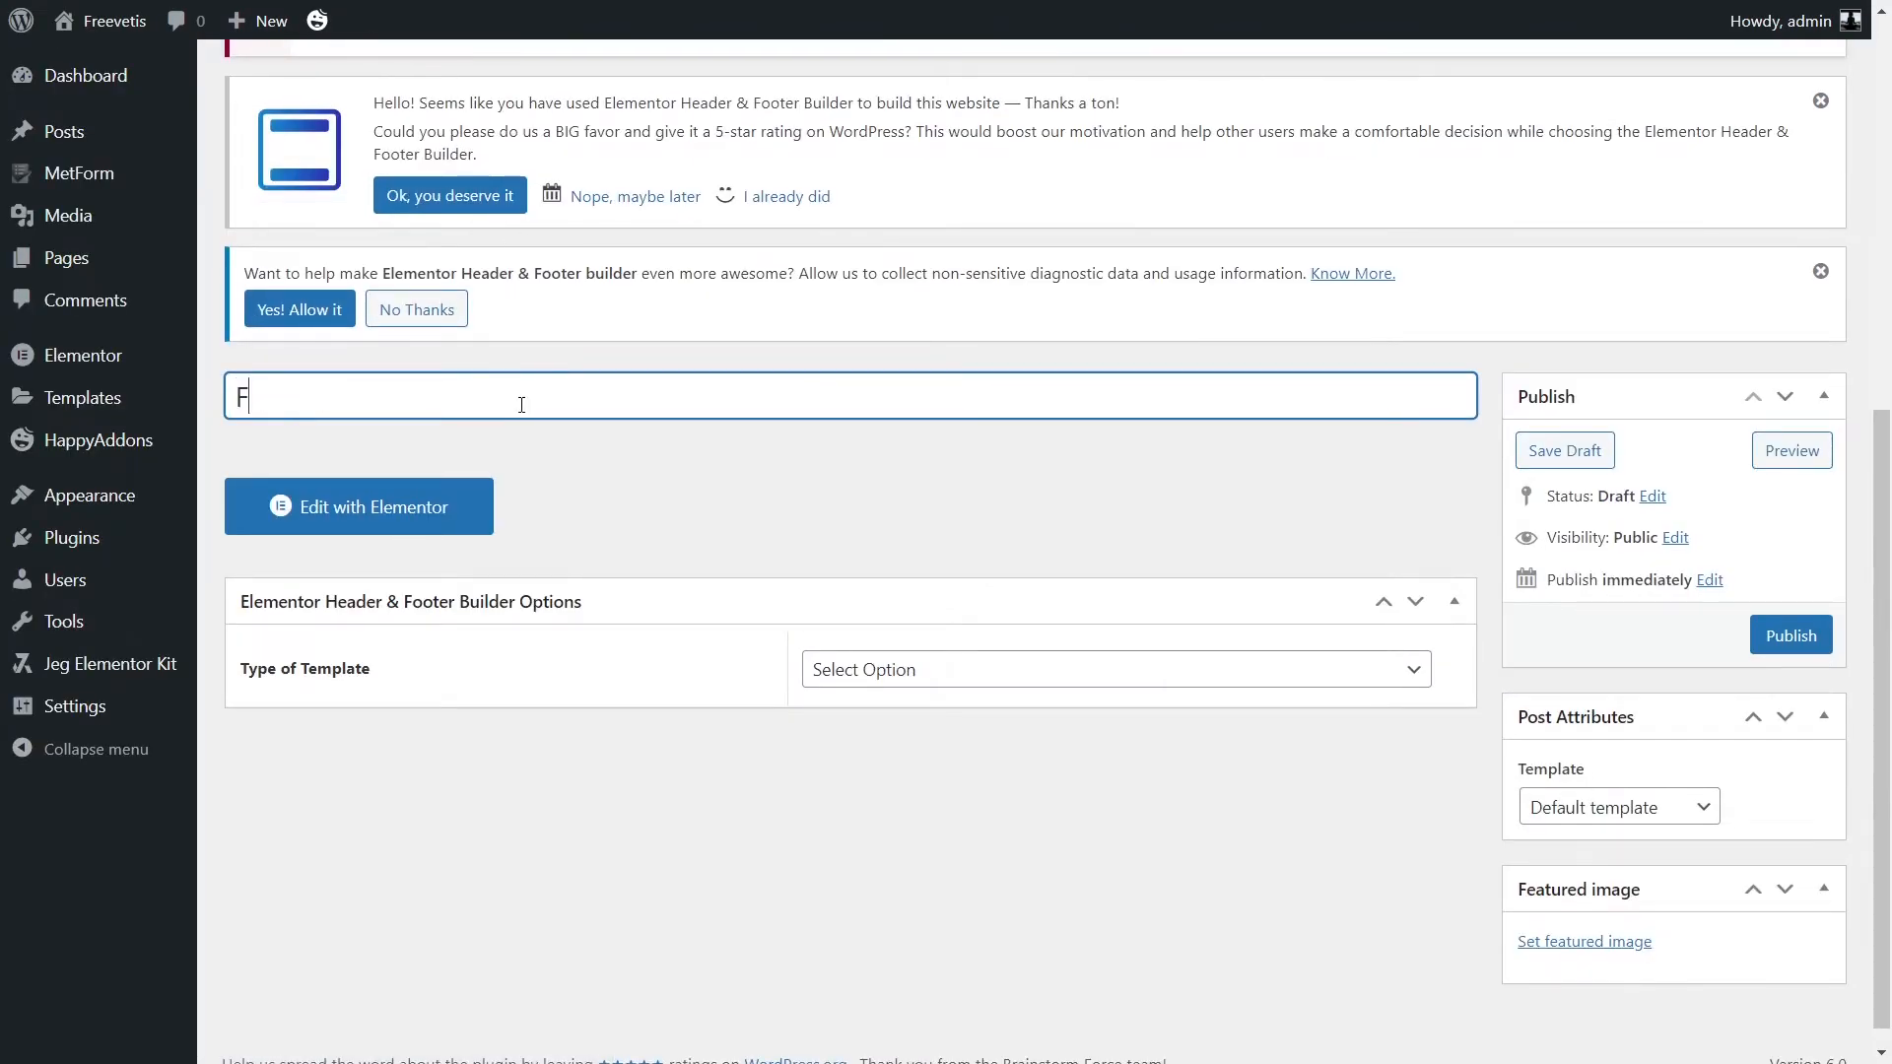
pyautogui.click(862, 671)
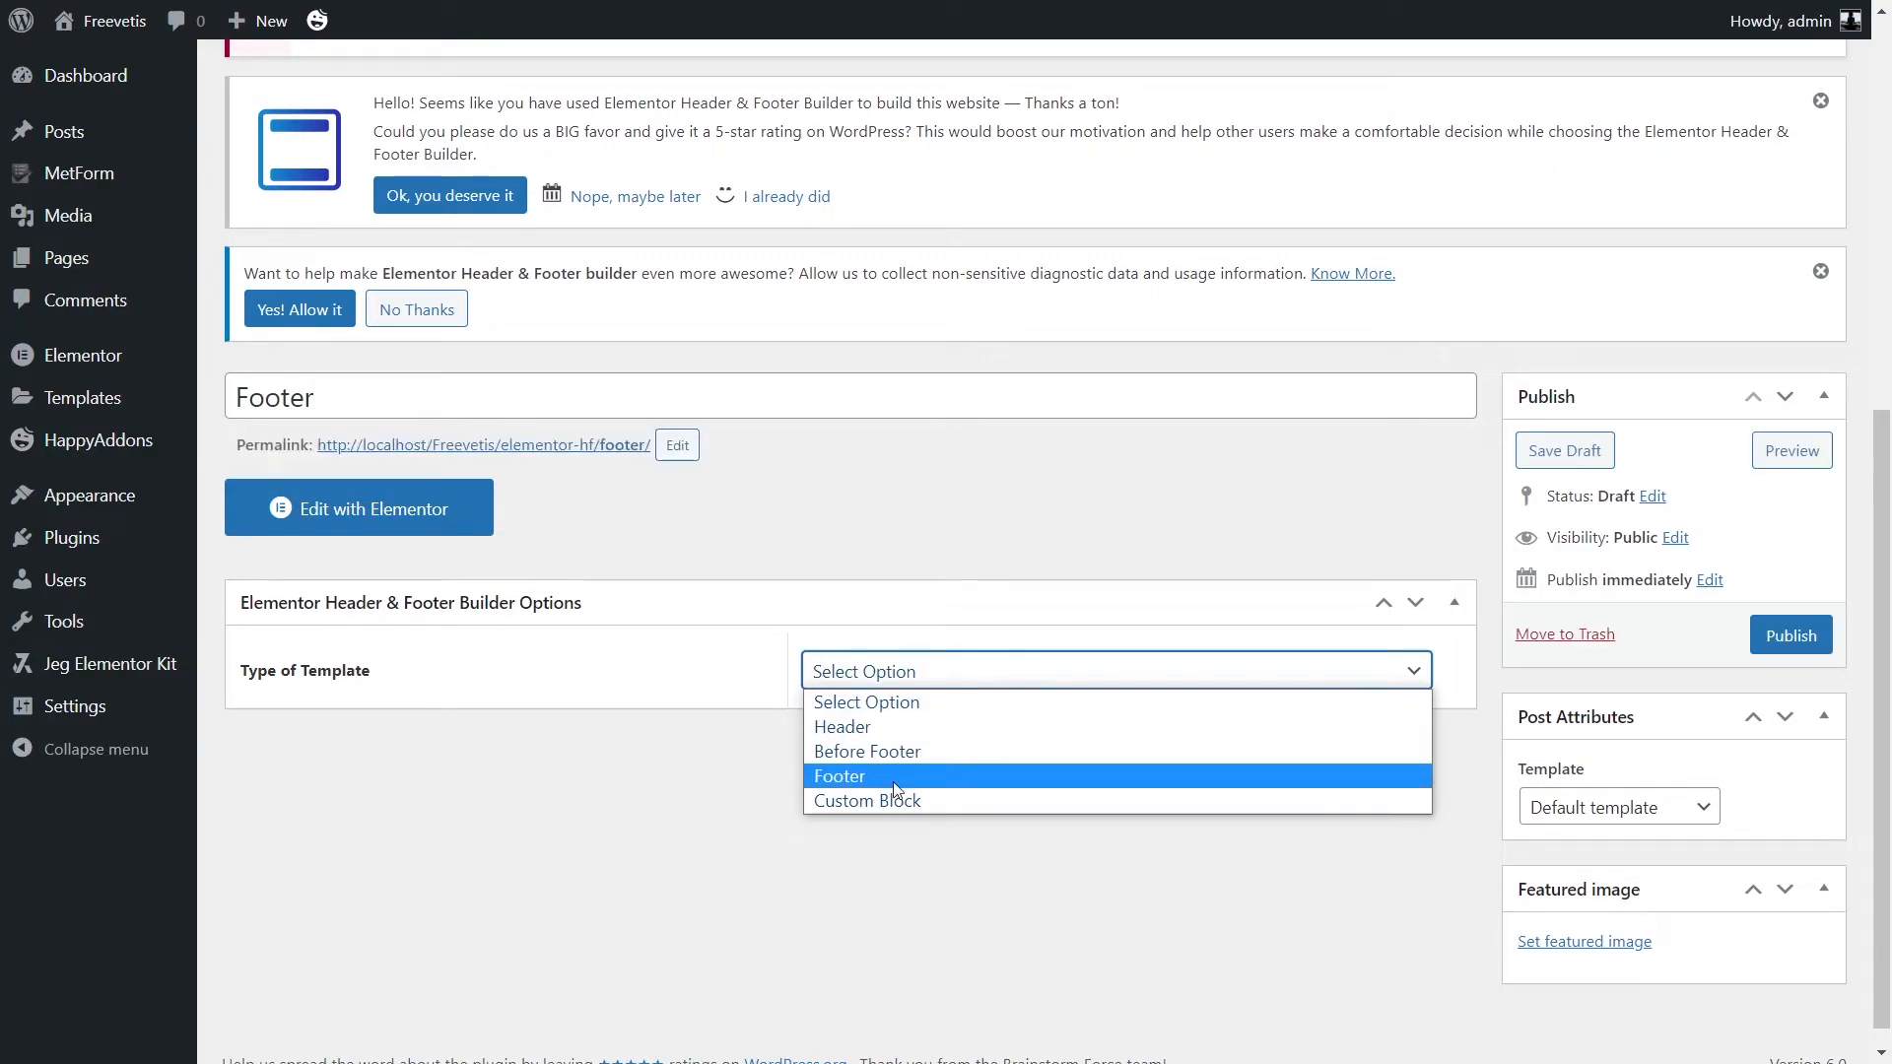
pyautogui.click(886, 773)
pyautogui.click(898, 758)
pyautogui.click(926, 307)
pyautogui.click(1792, 636)
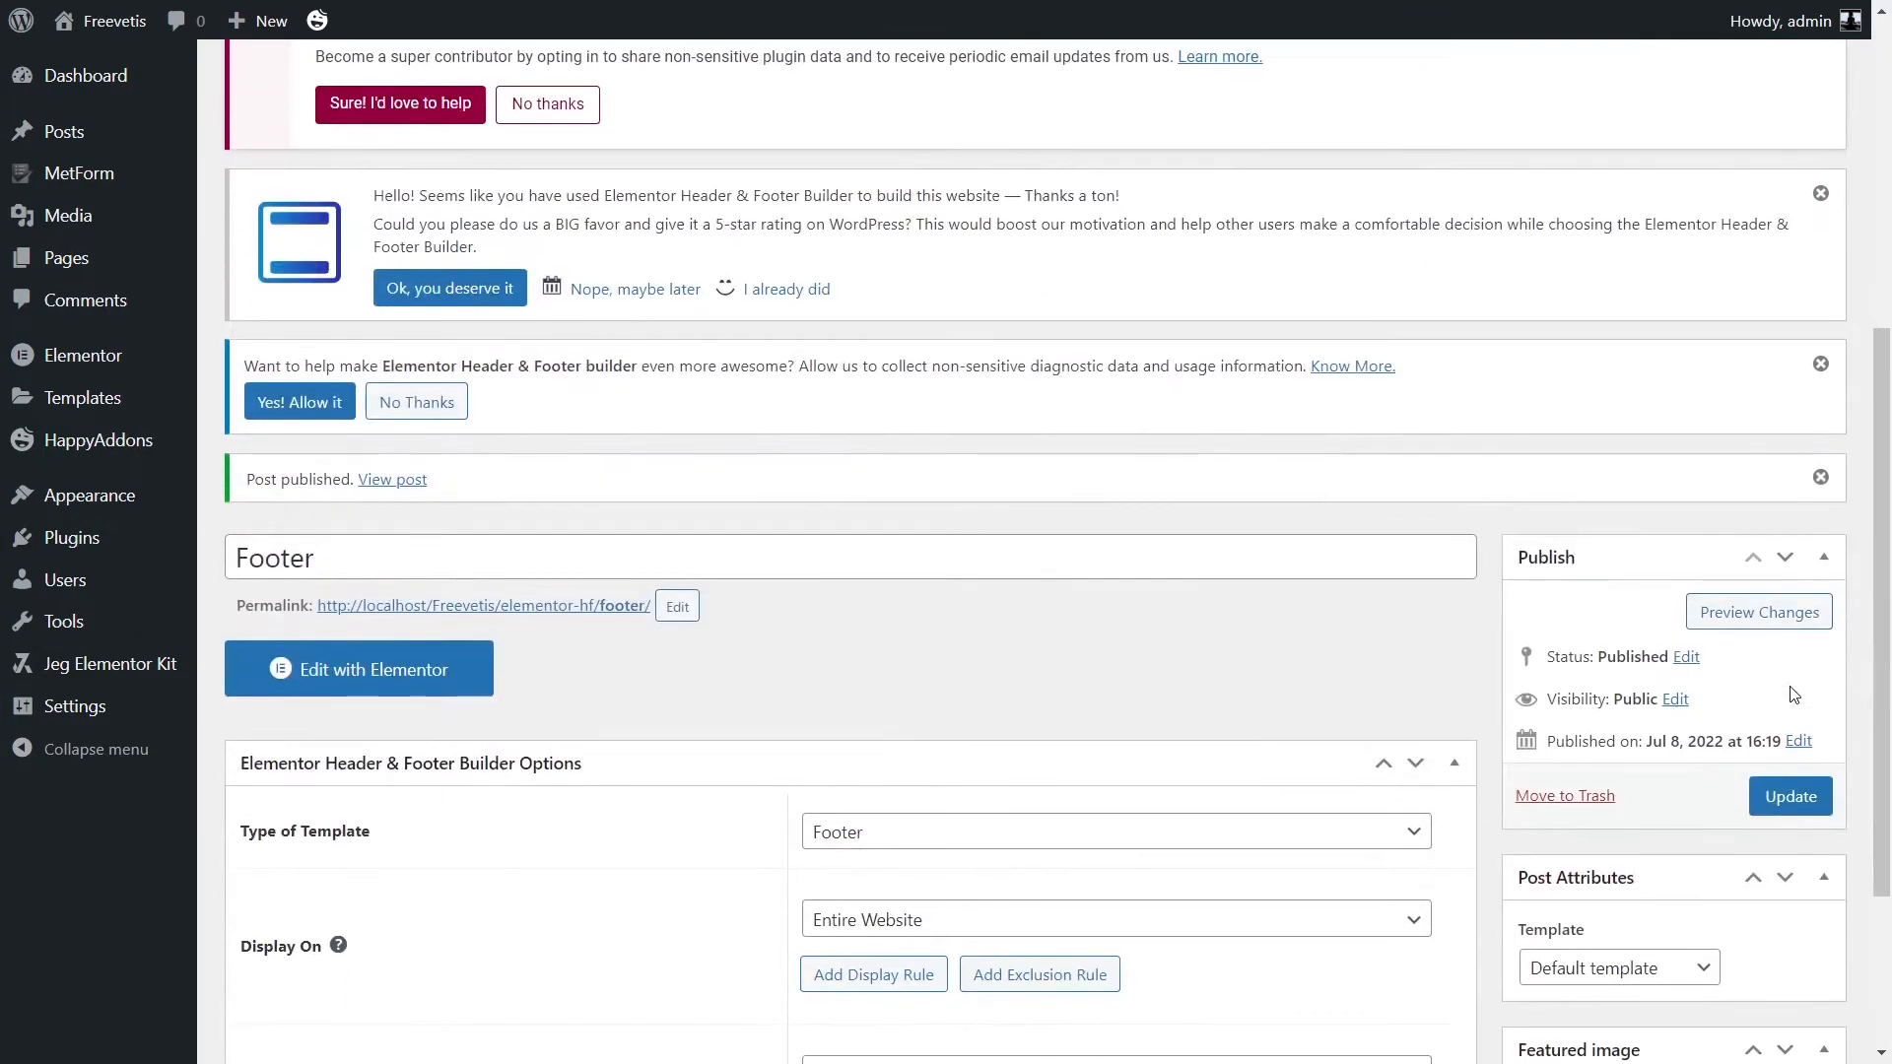
# Step: Edit the Footer template with Elementor, inserting the Umovi kit's Footer template, and update it
pyautogui.click(375, 669)
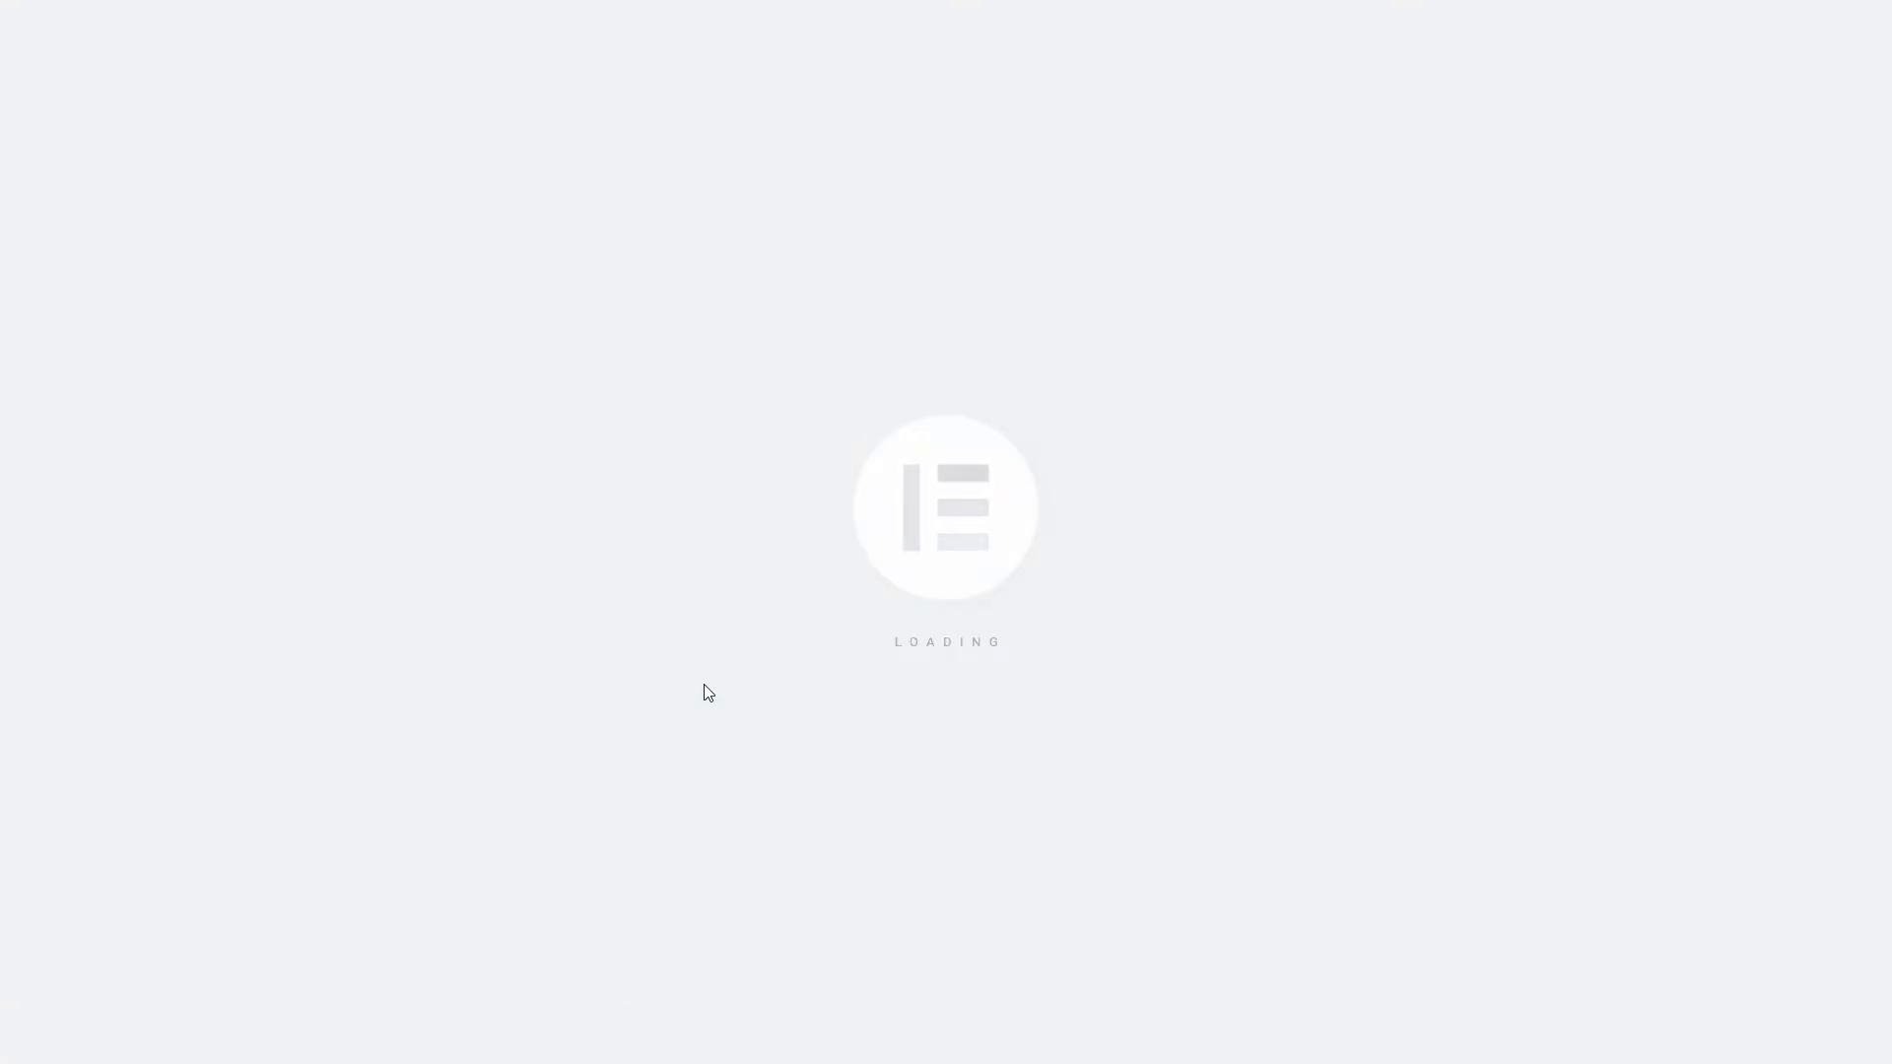
pyautogui.click(1169, 209)
pyautogui.click(656, 515)
pyautogui.scroll(-5, 710, 628)
pyautogui.scroll(-10, 705, 624)
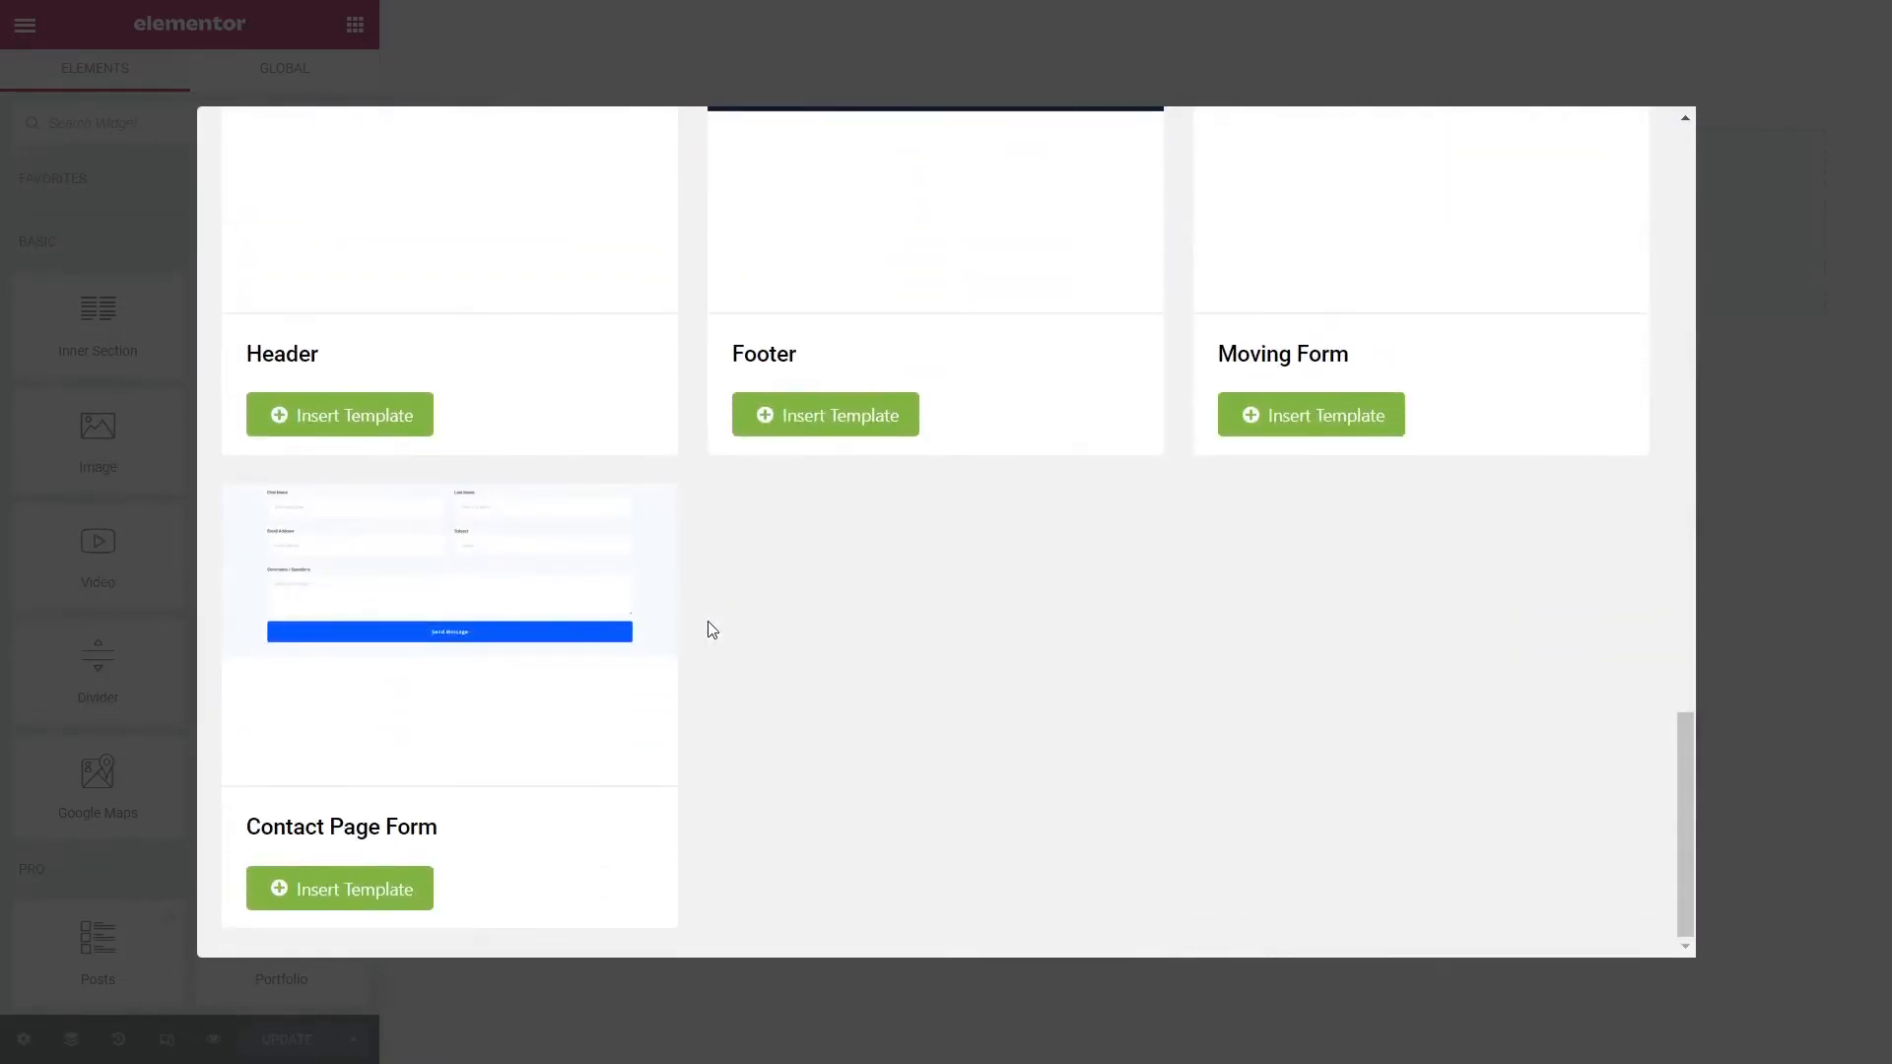
pyautogui.scroll(3, 705, 625)
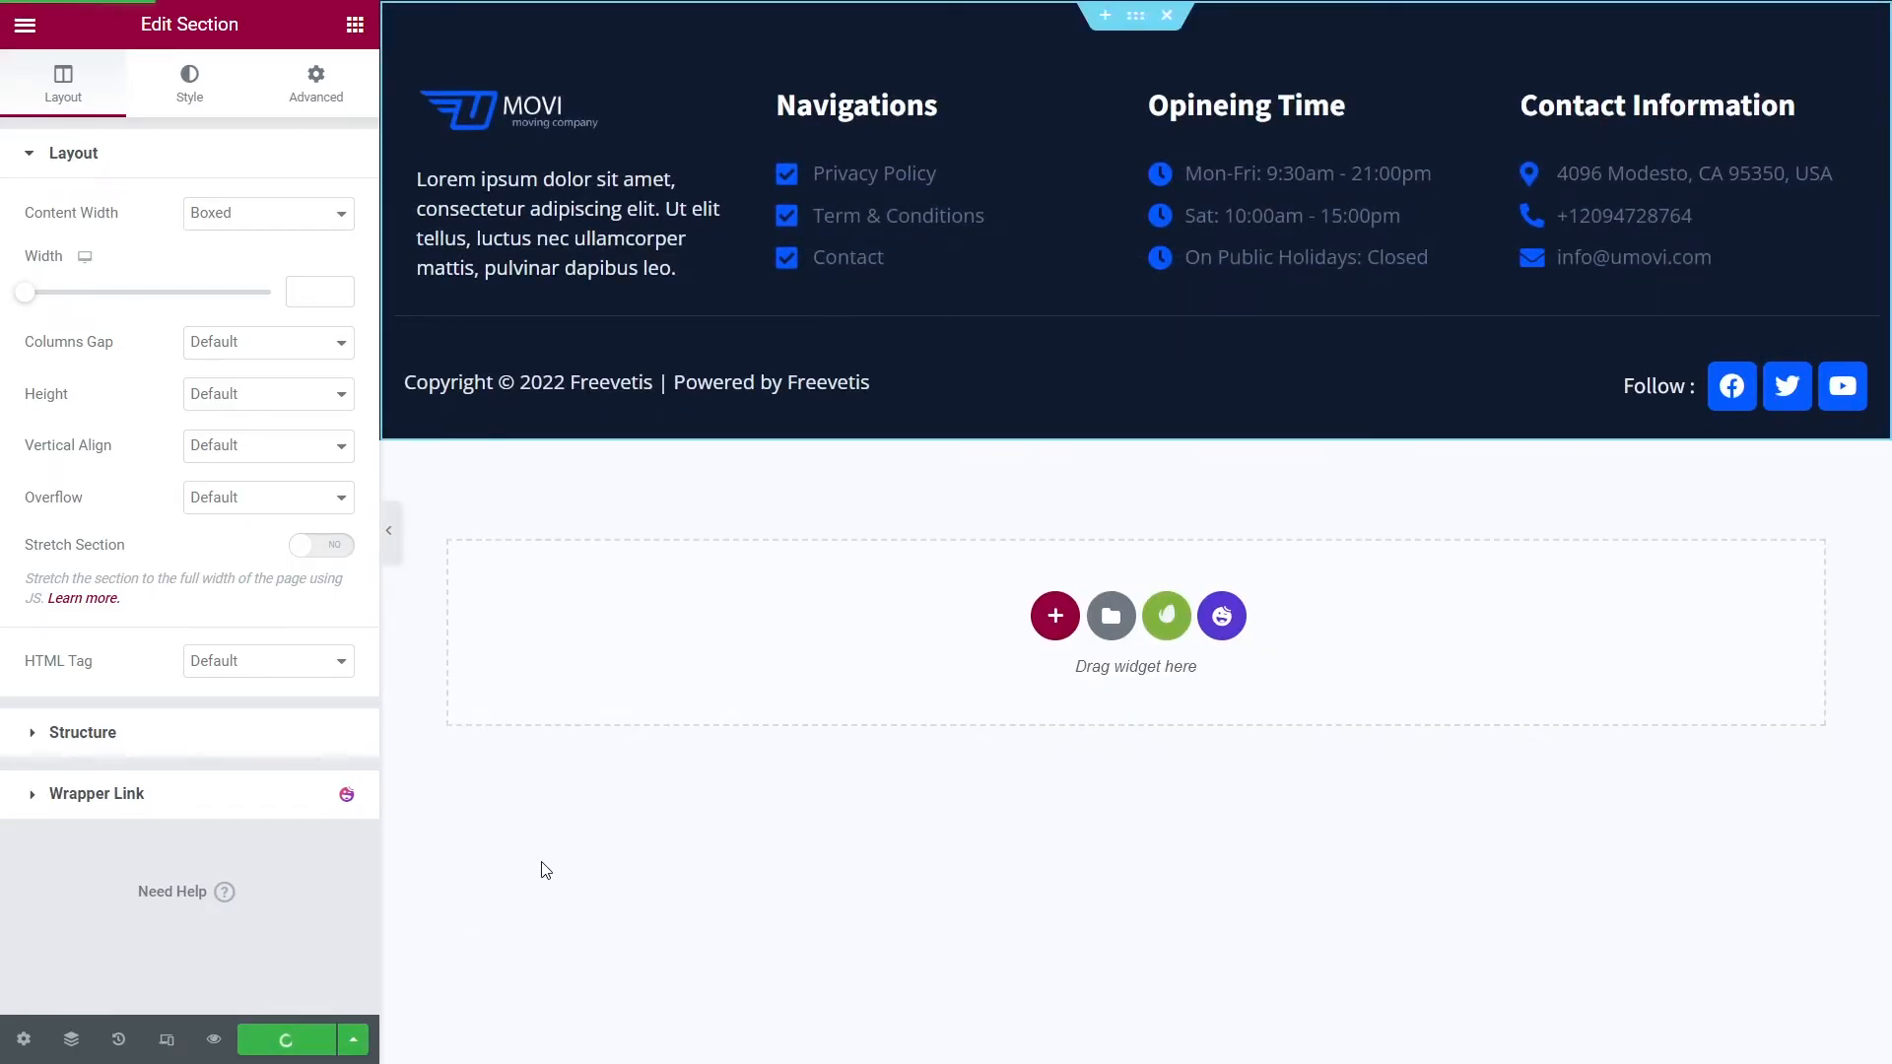
pyautogui.click(24, 26)
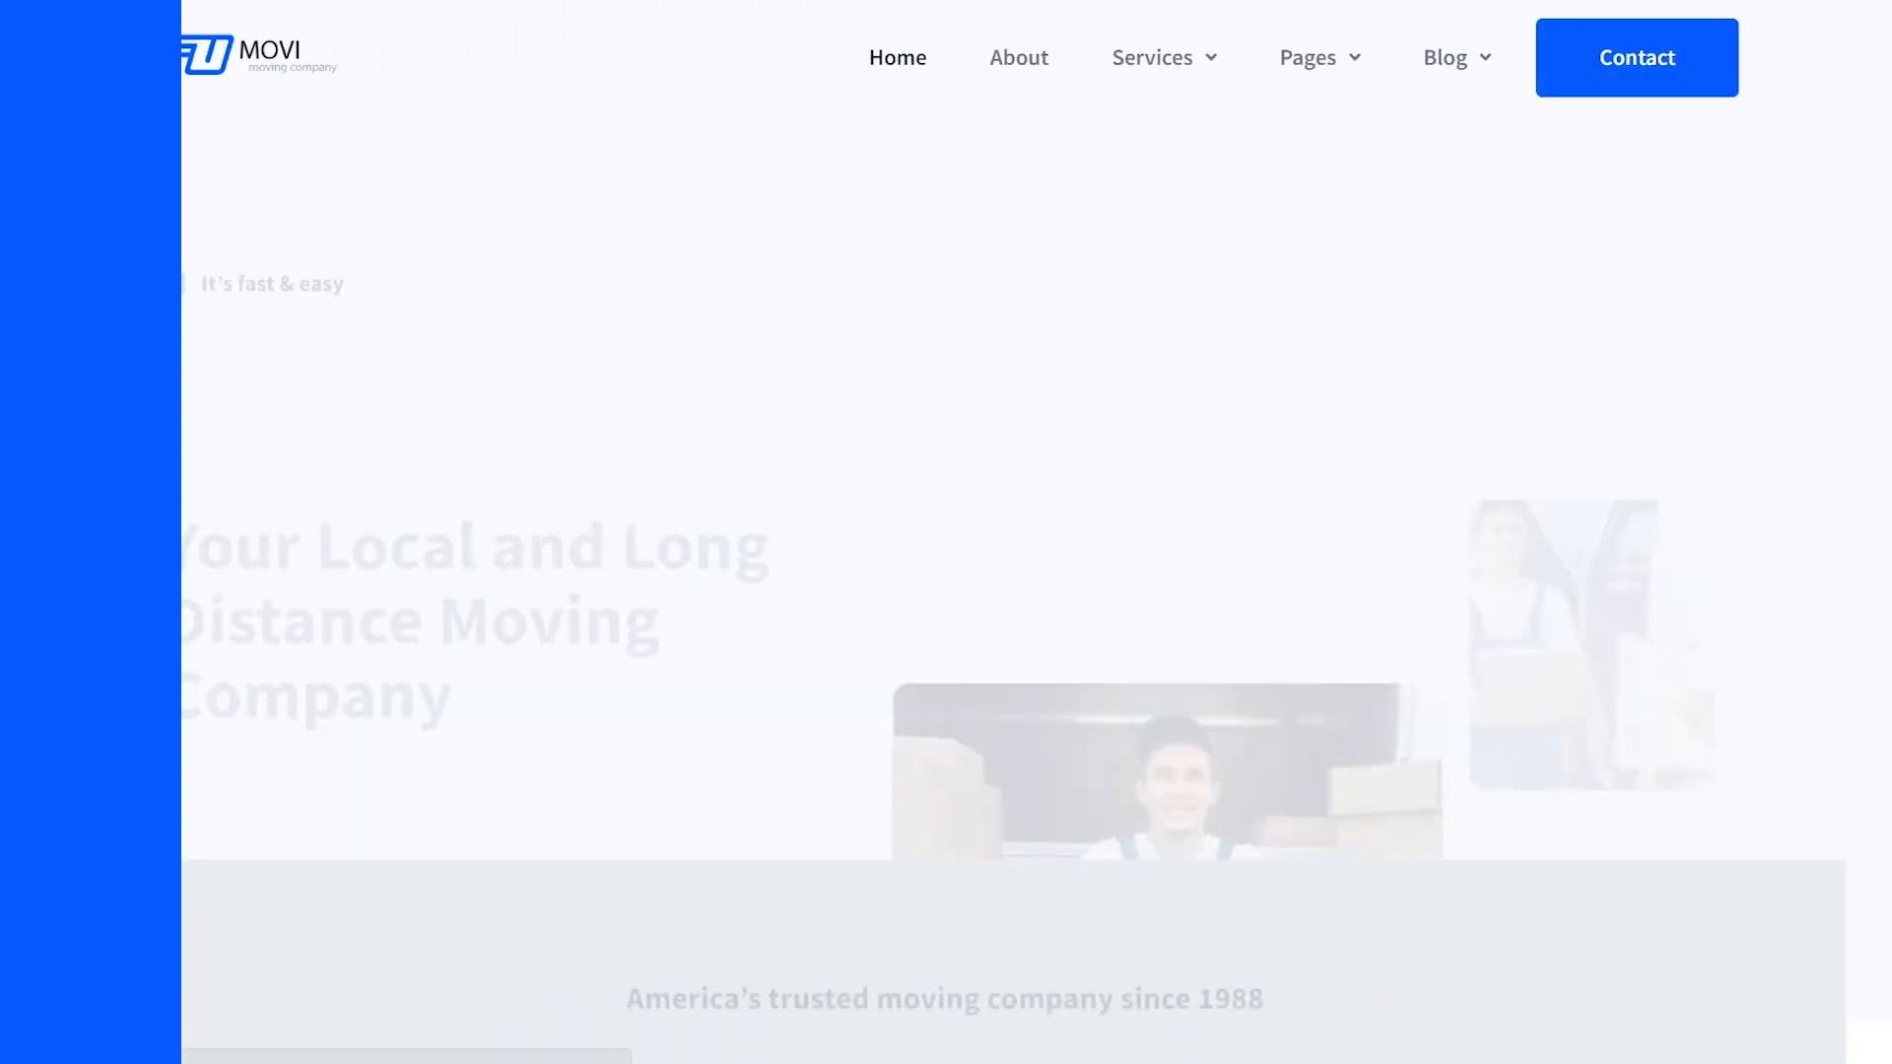
# Step: Review the moving company home page from the hero section through services, testimonials and news to the quote form and footer
pyautogui.scroll(-8, 946, 532)
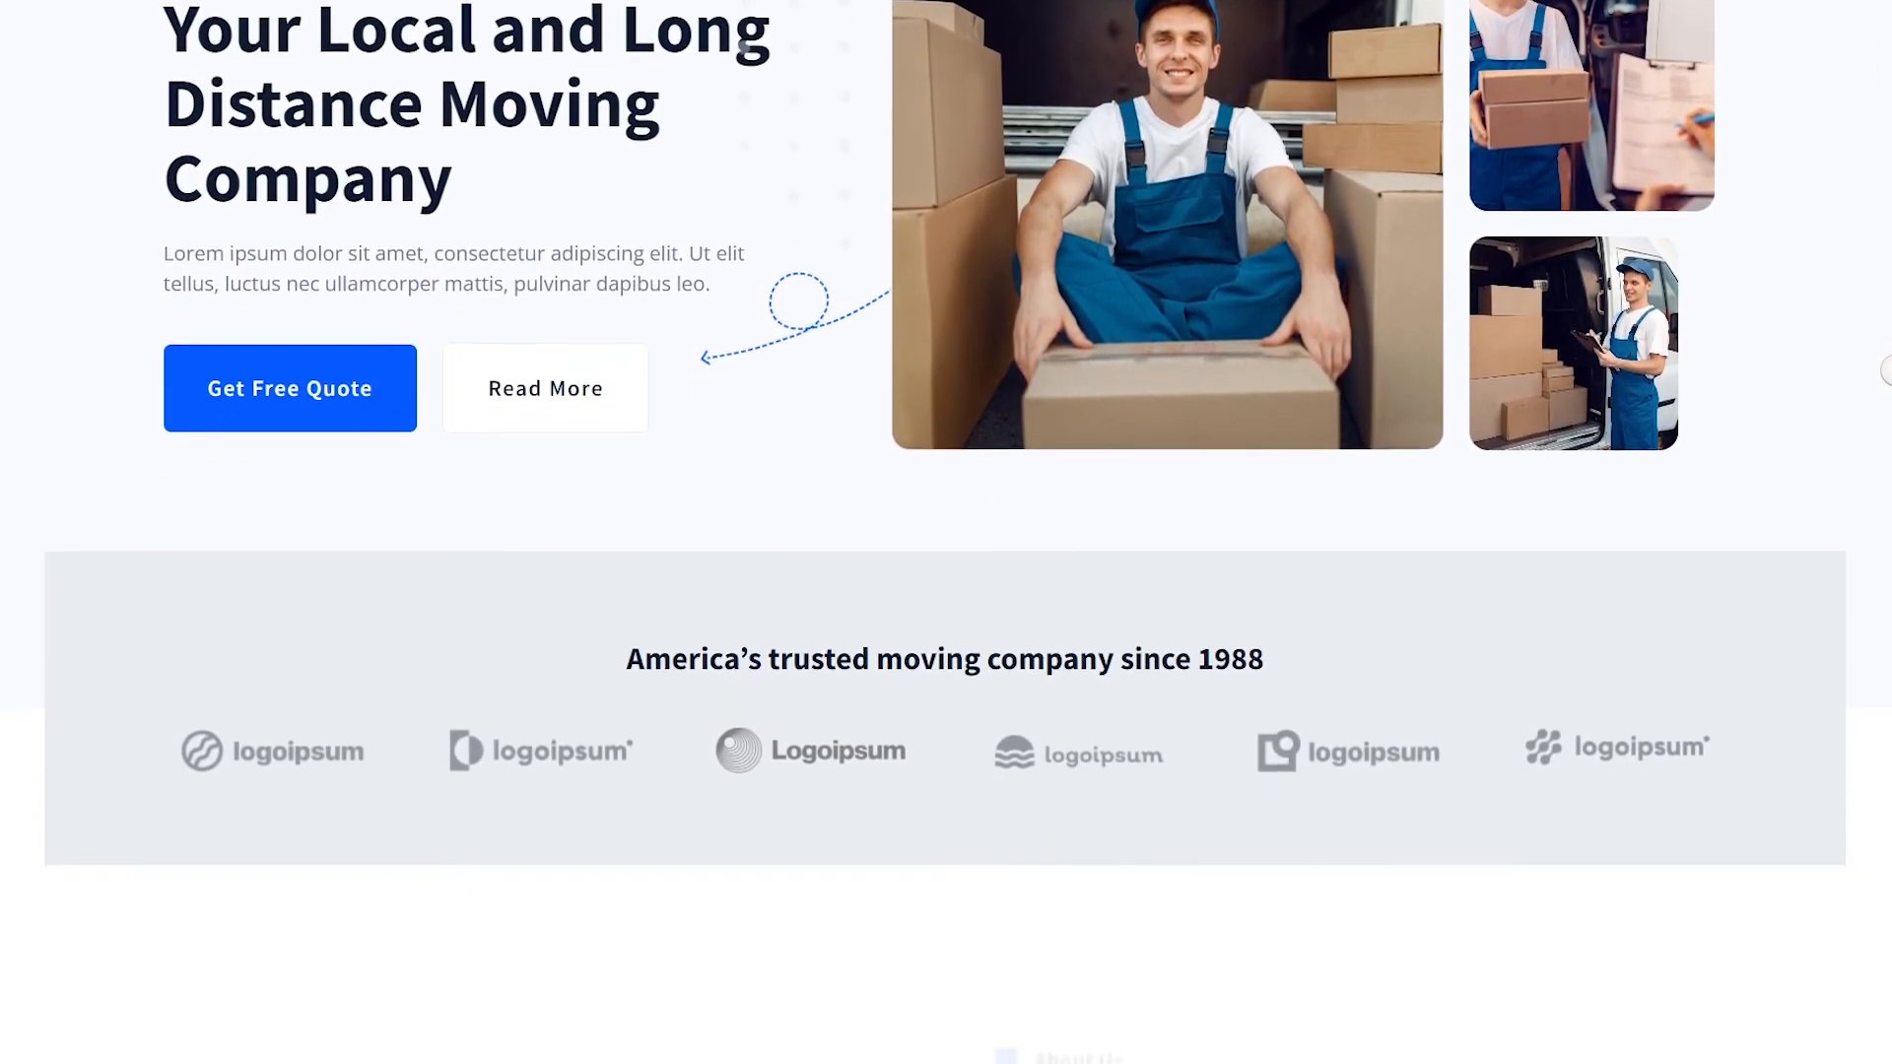
pyautogui.scroll(-9, 946, 532)
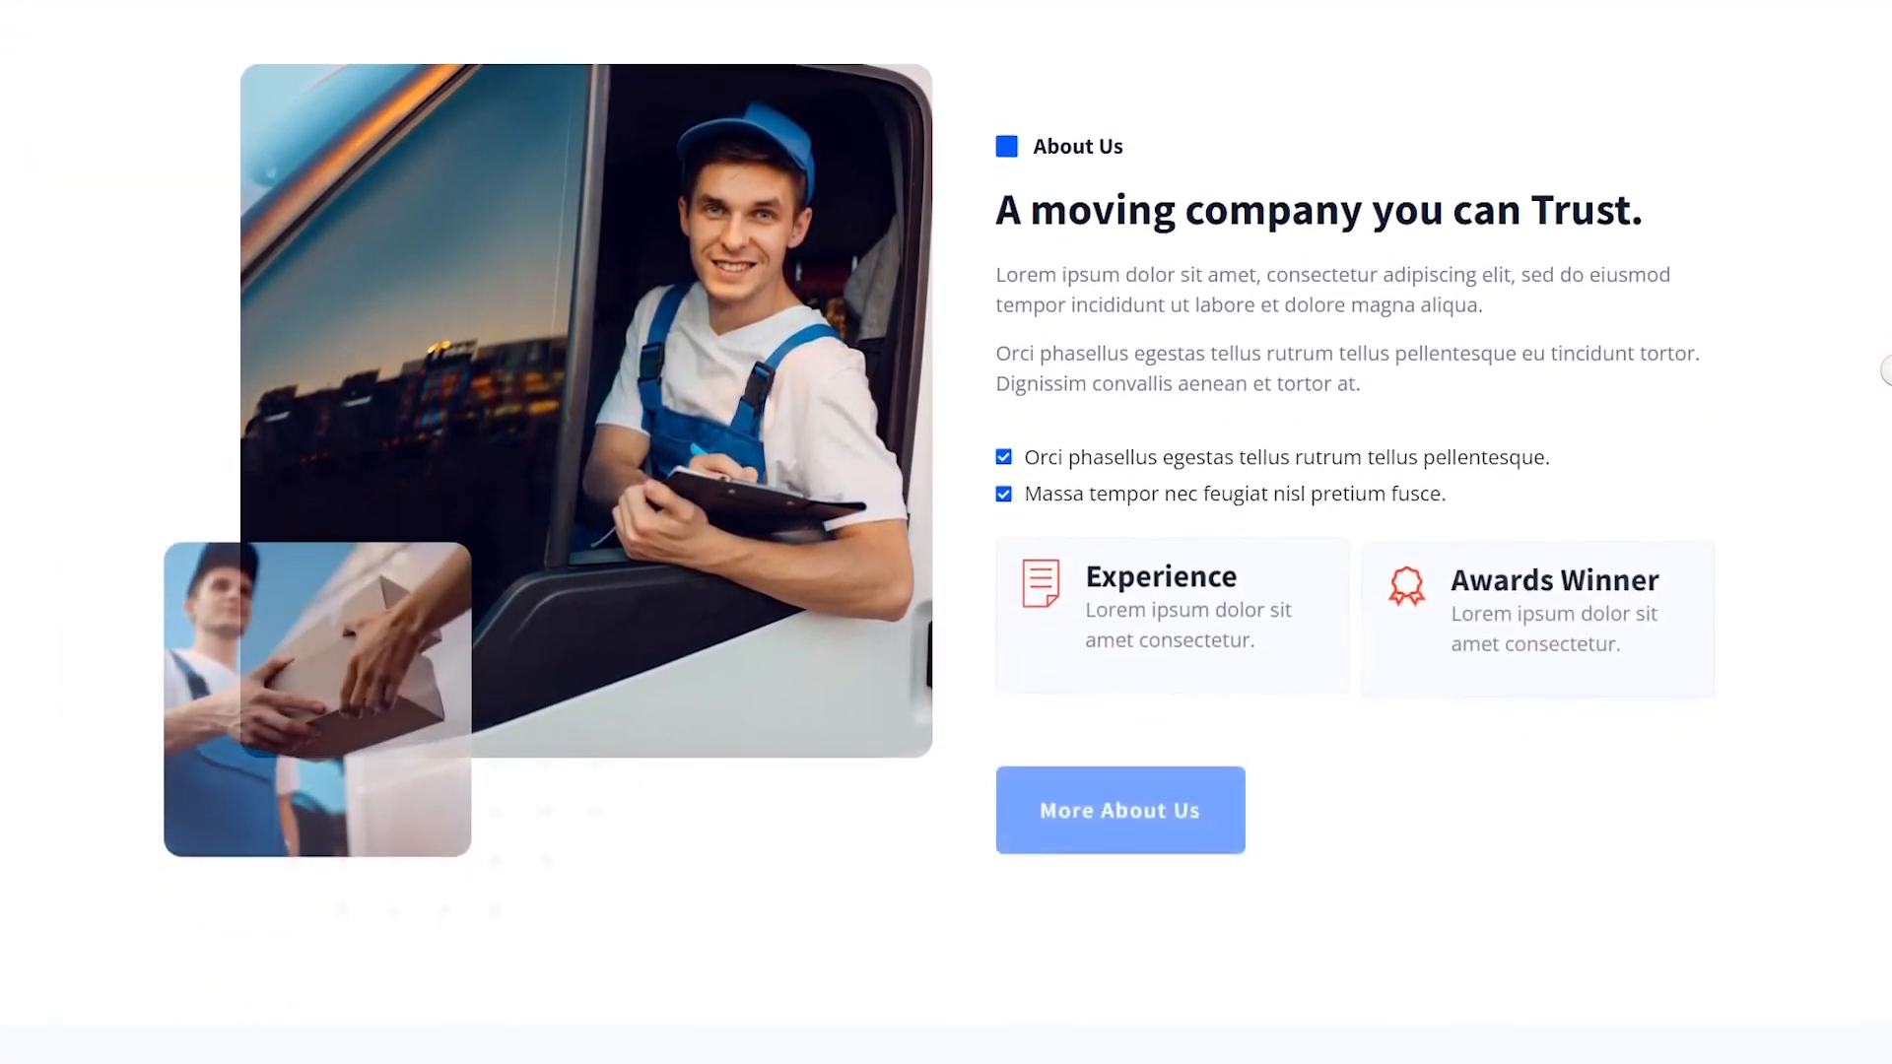
pyautogui.scroll(-9, 946, 533)
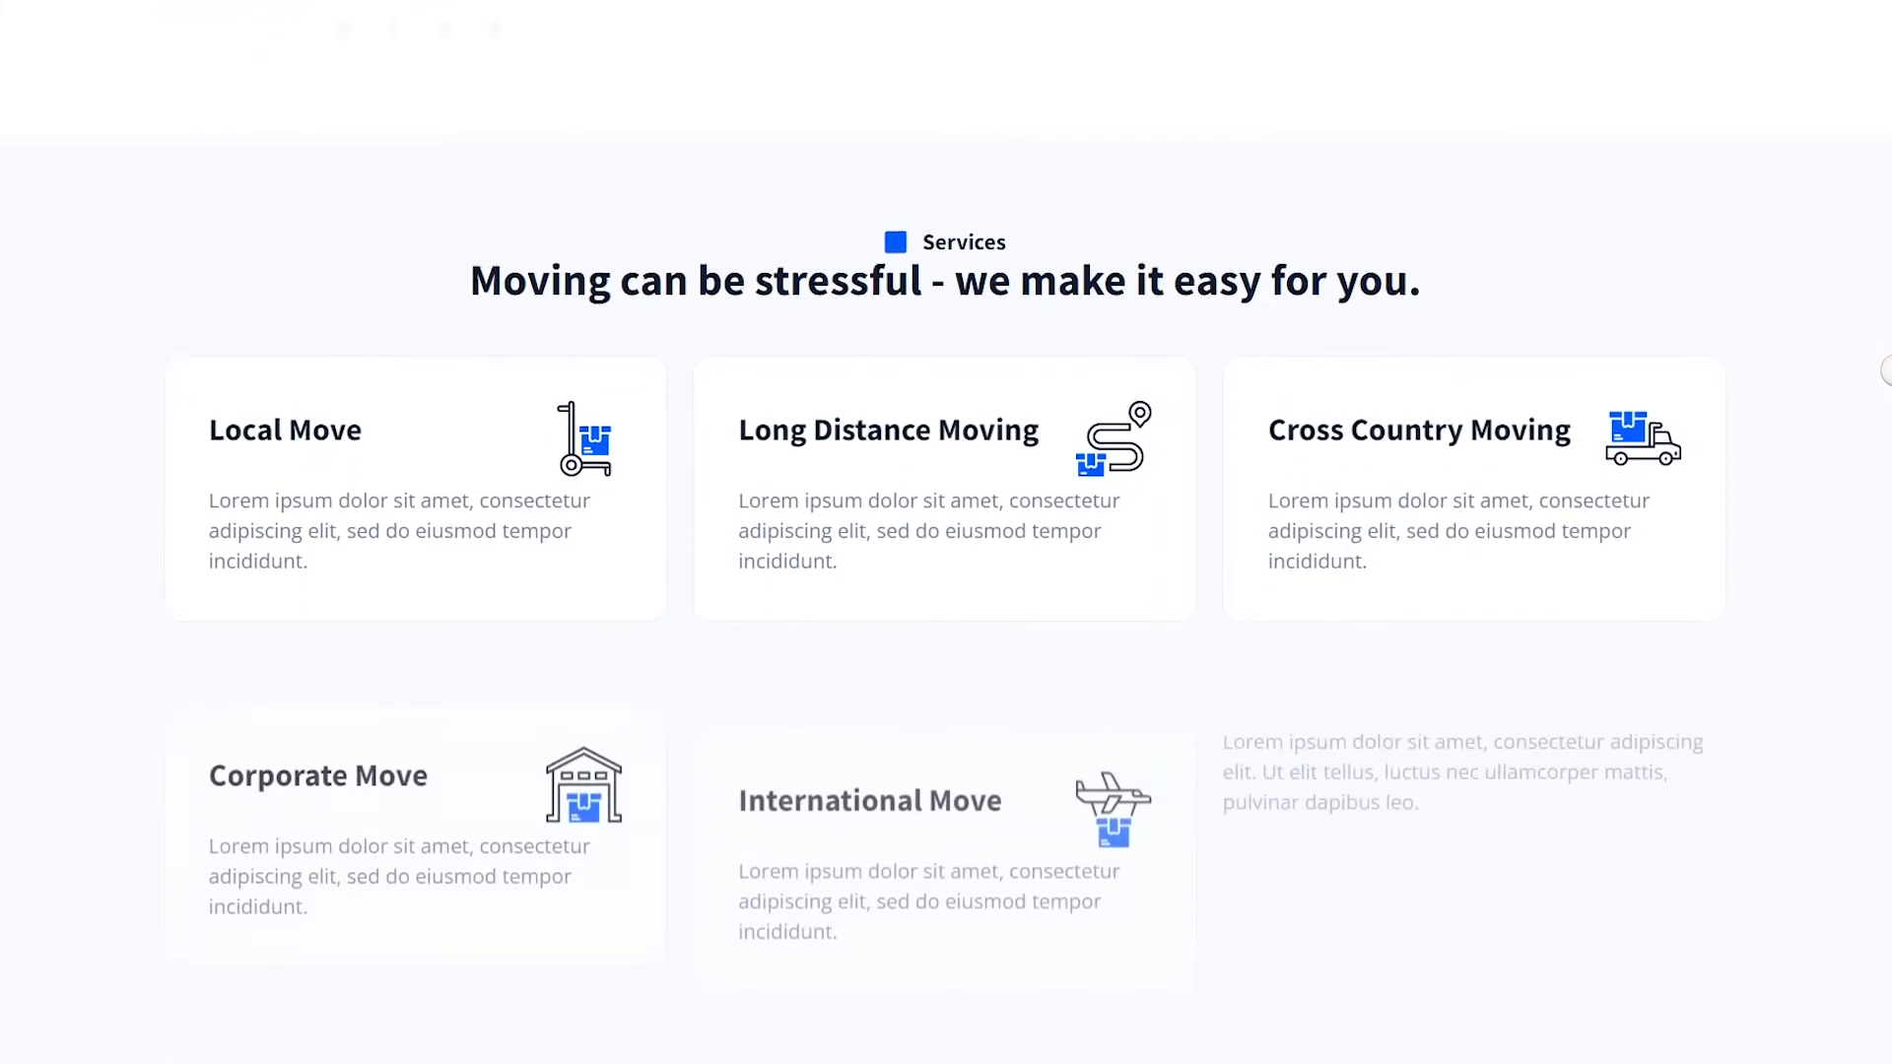
pyautogui.scroll(-9, 946, 532)
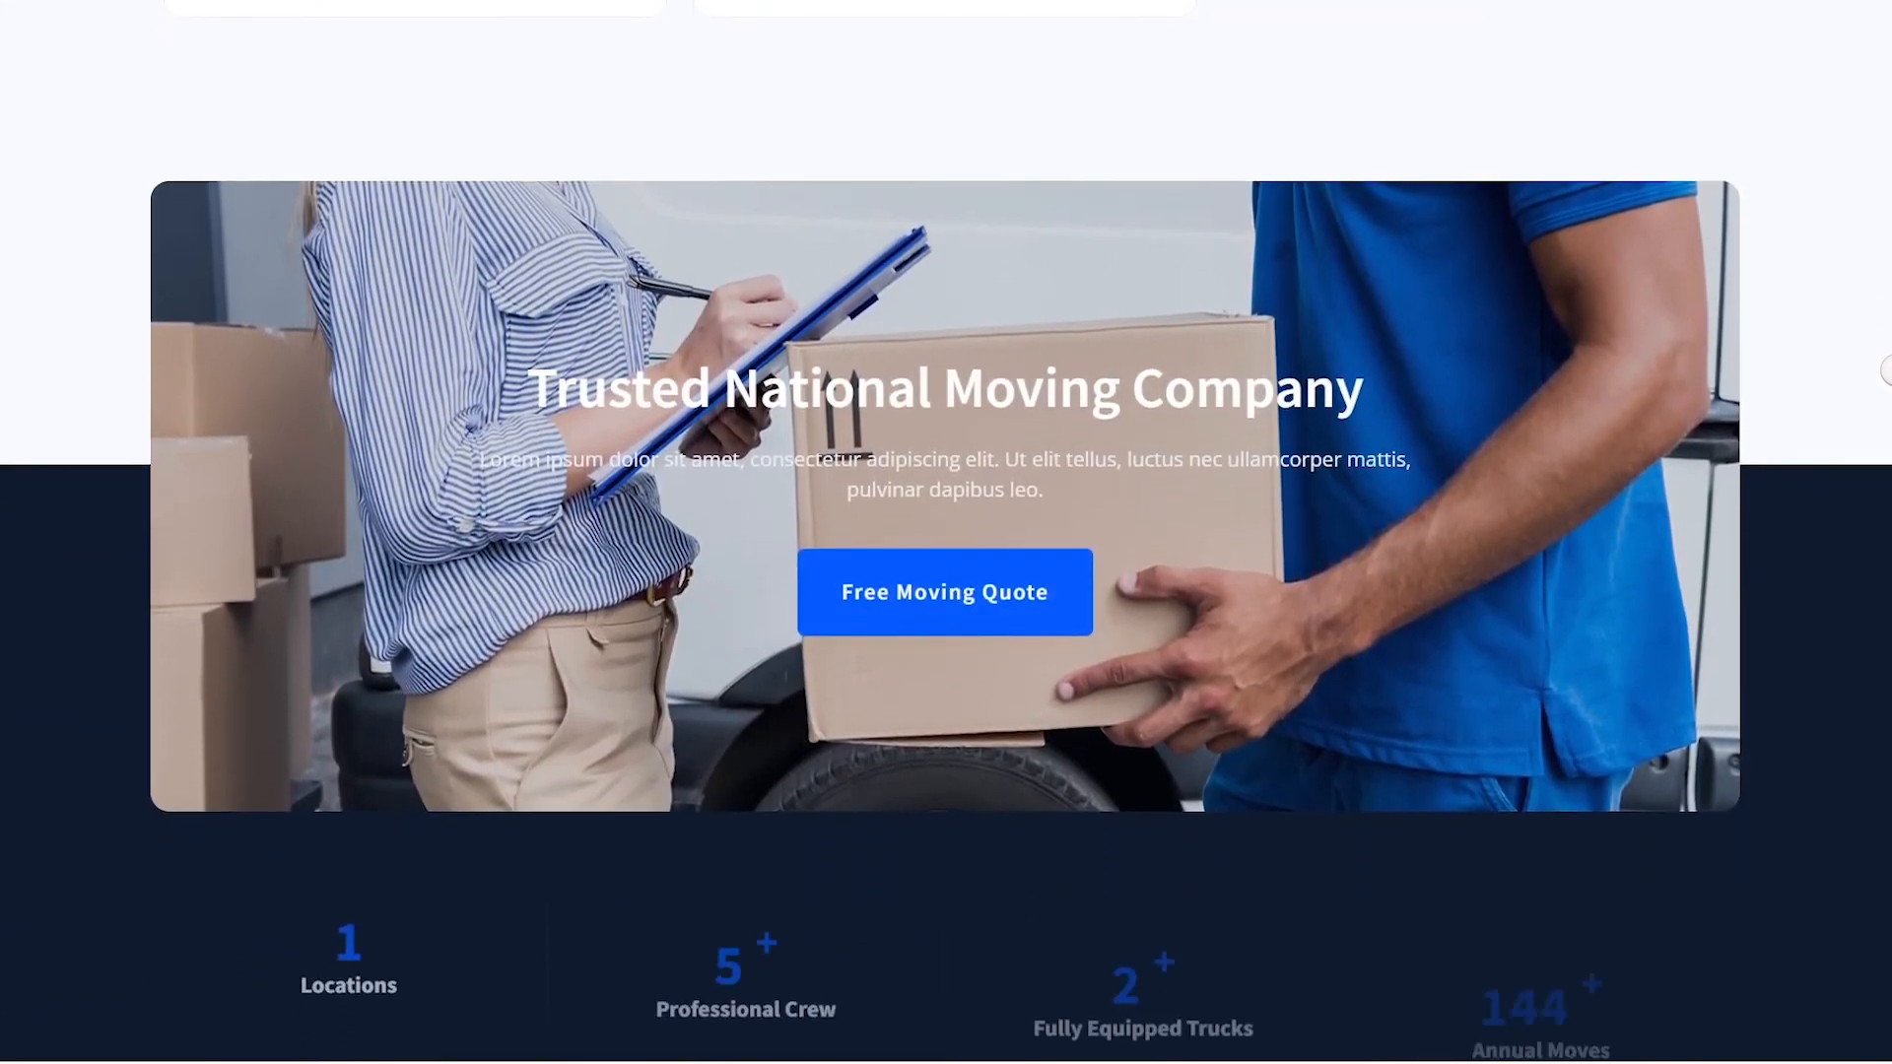
pyautogui.scroll(-9, 946, 532)
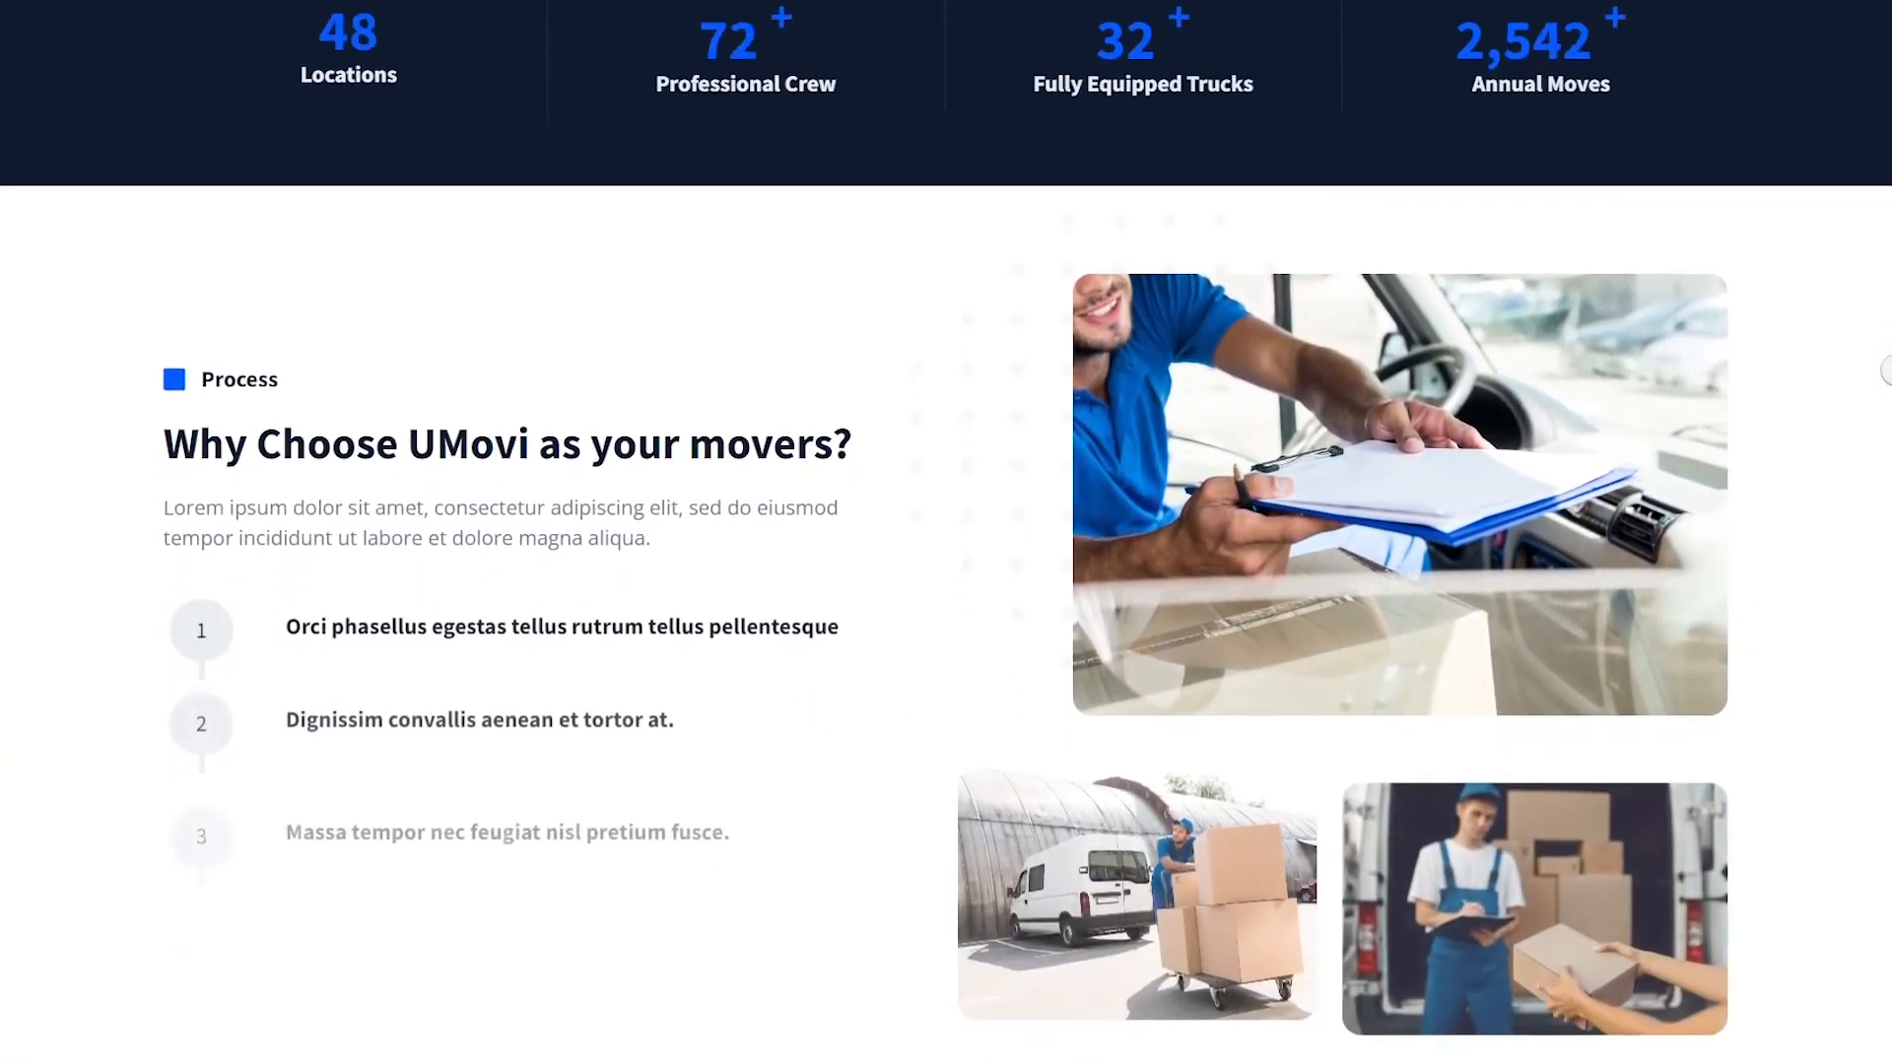
pyautogui.scroll(-5, 946, 532)
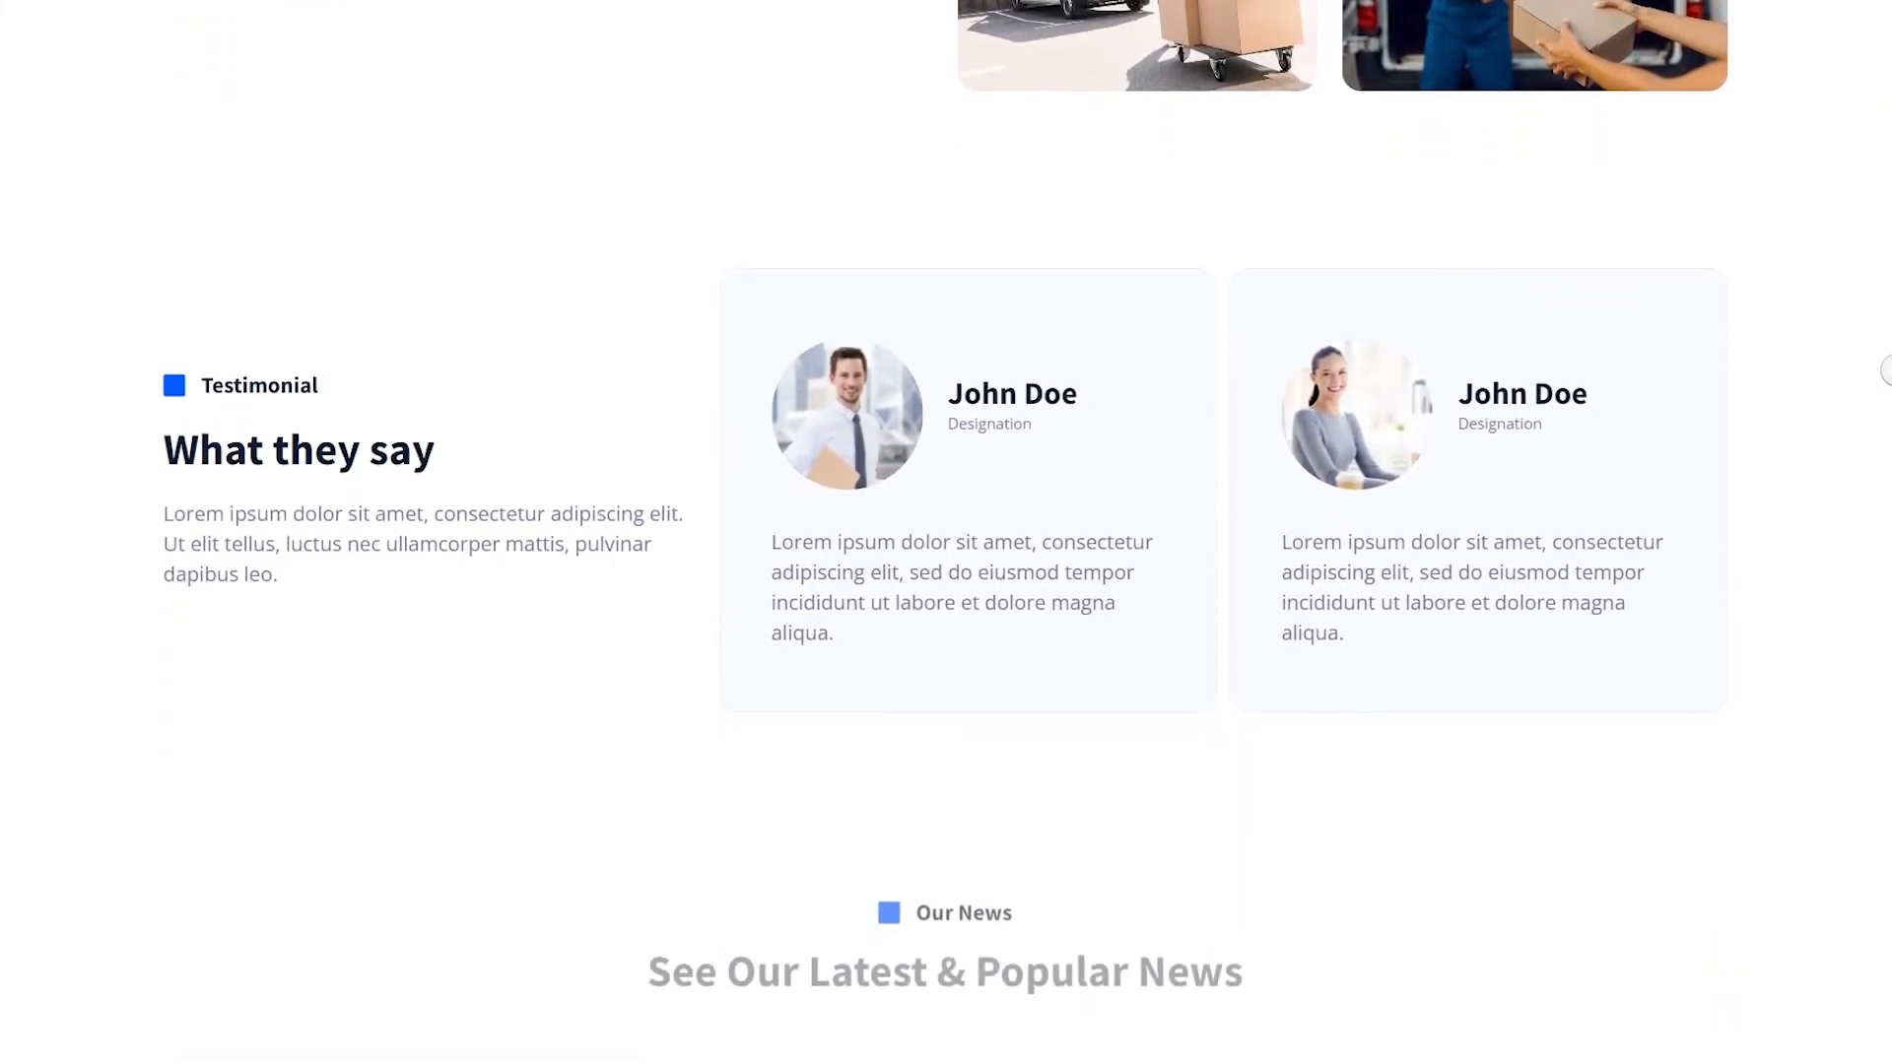
pyautogui.scroll(-9, 945, 532)
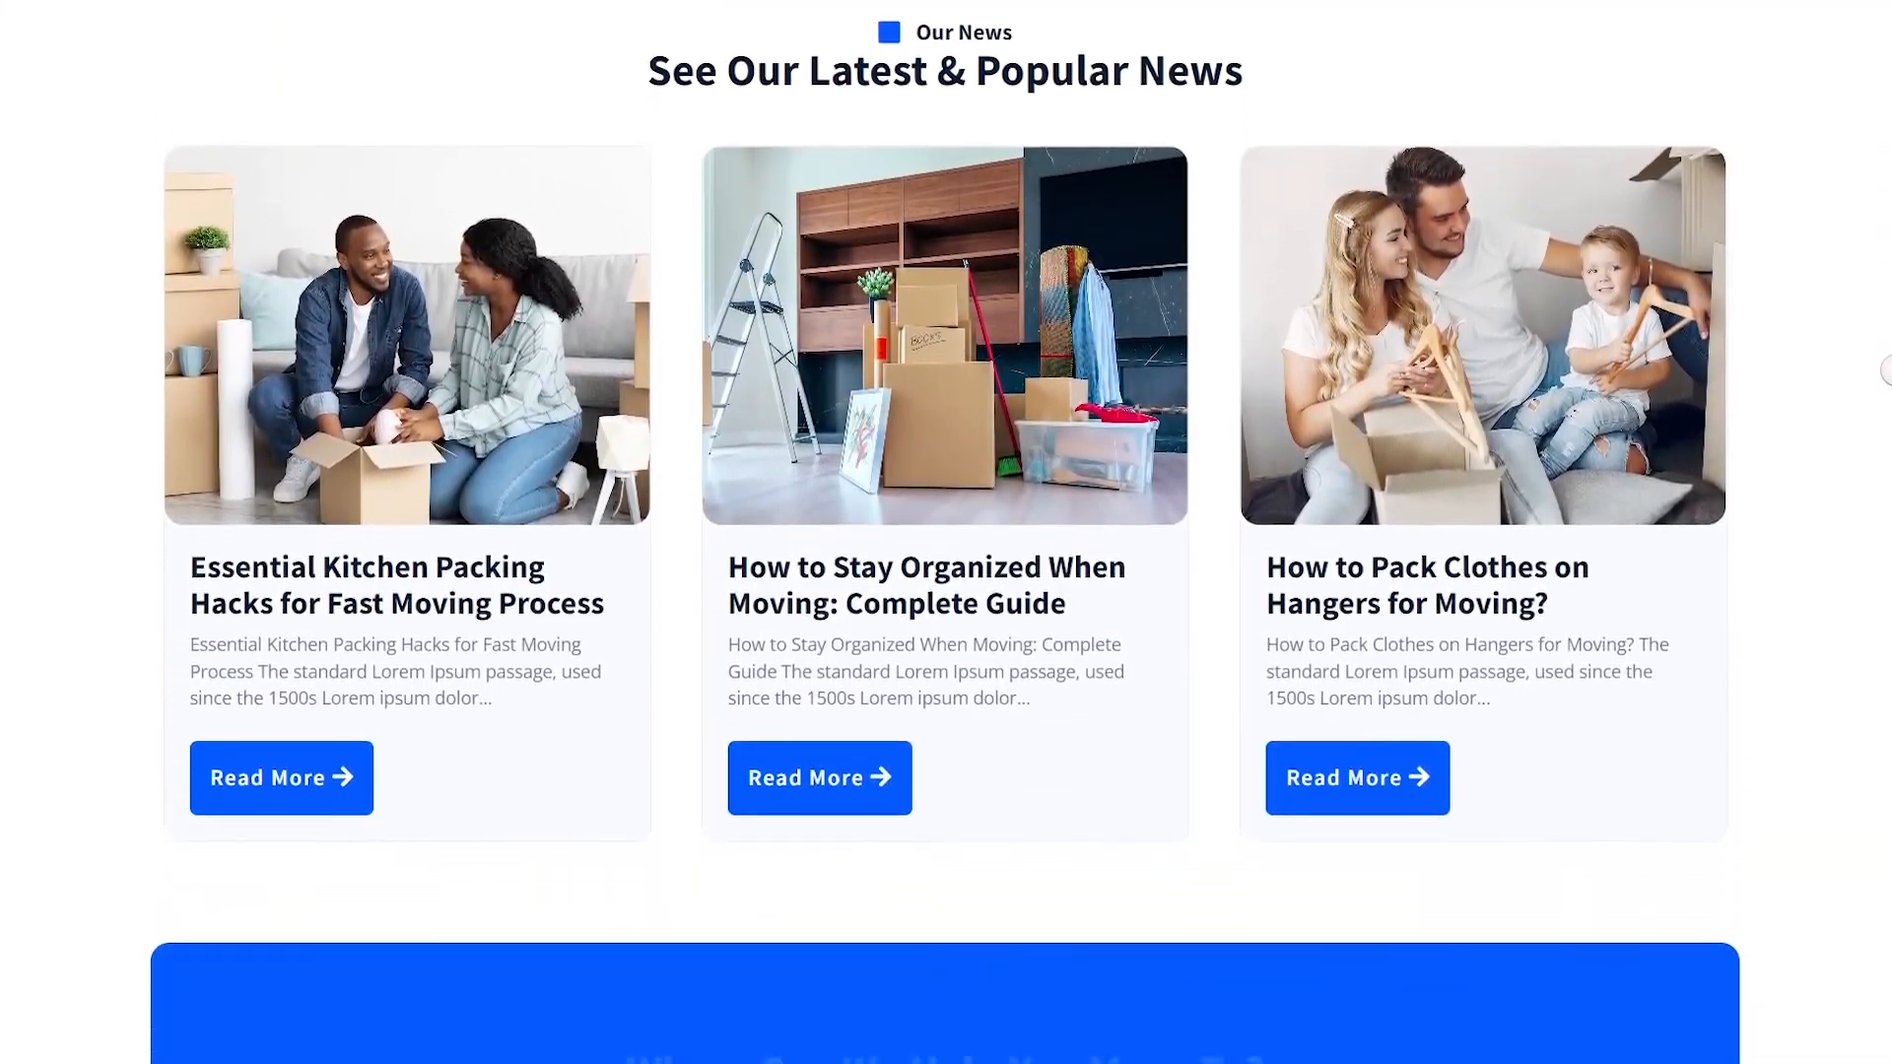
pyautogui.scroll(-6, 946, 532)
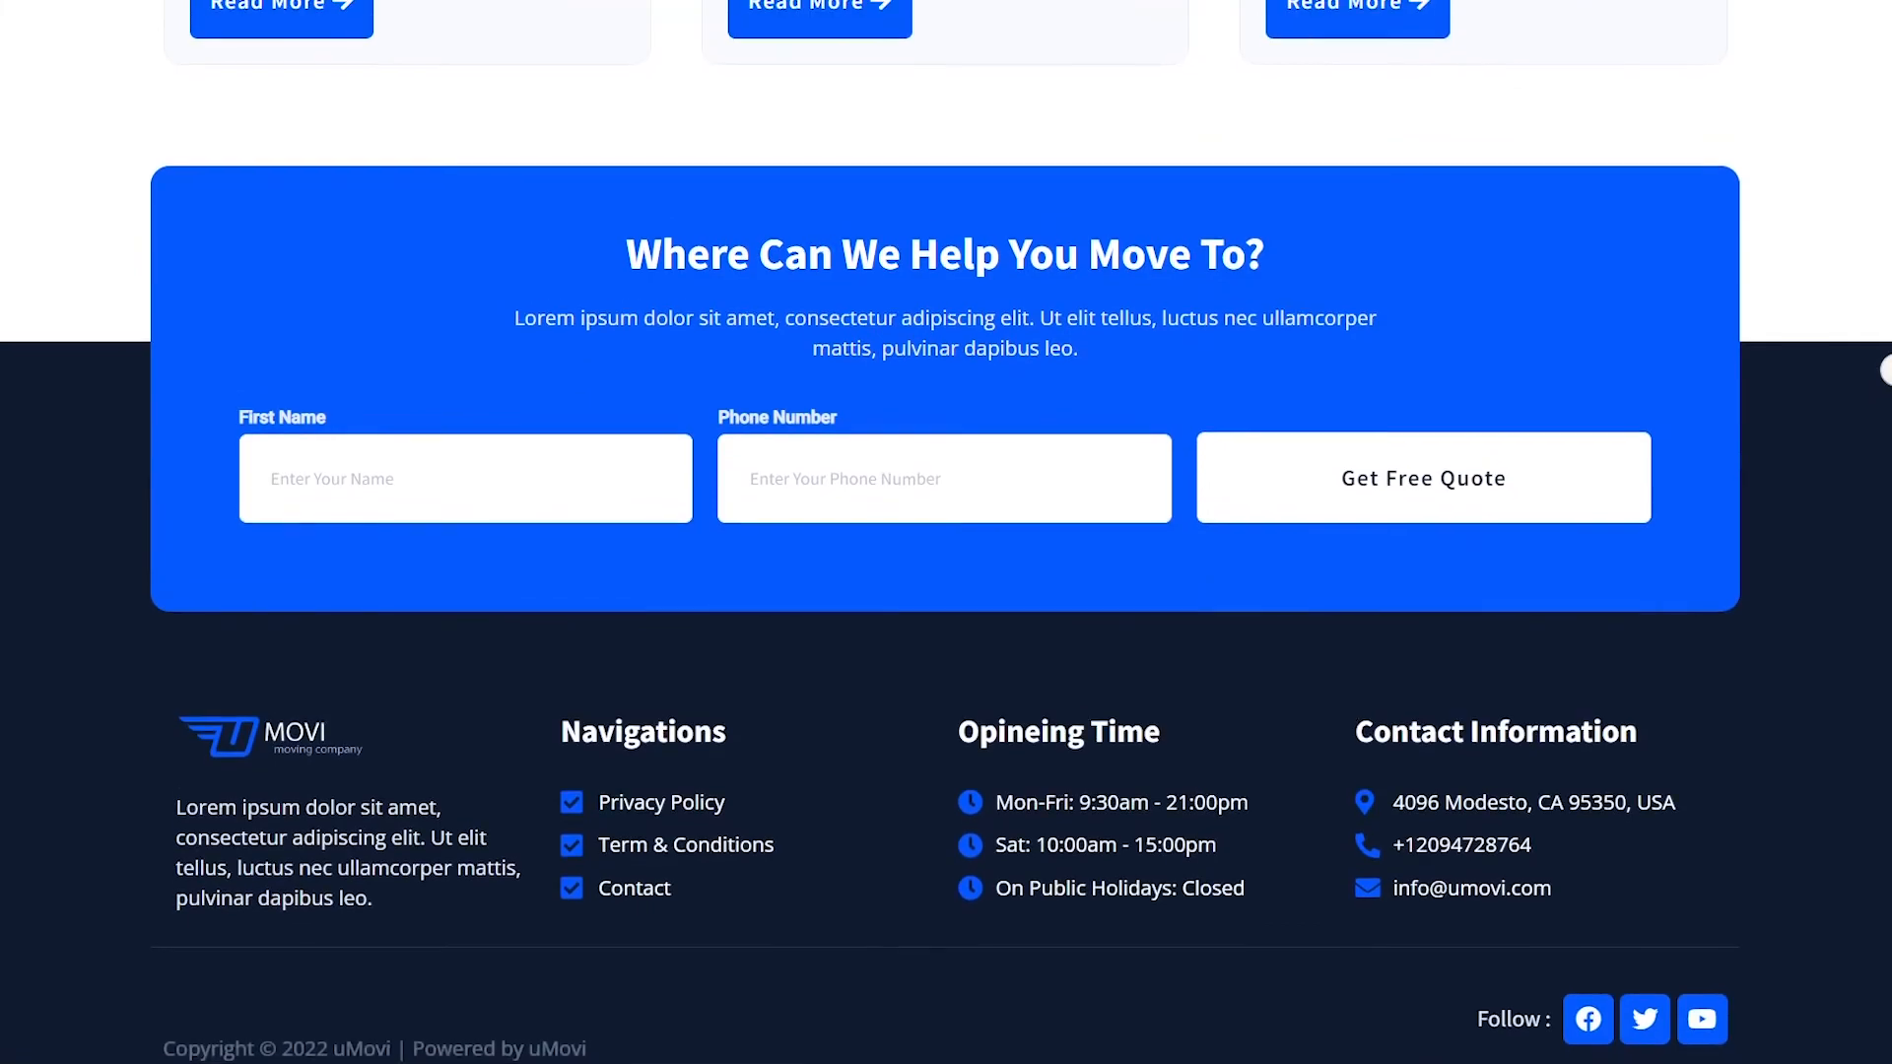